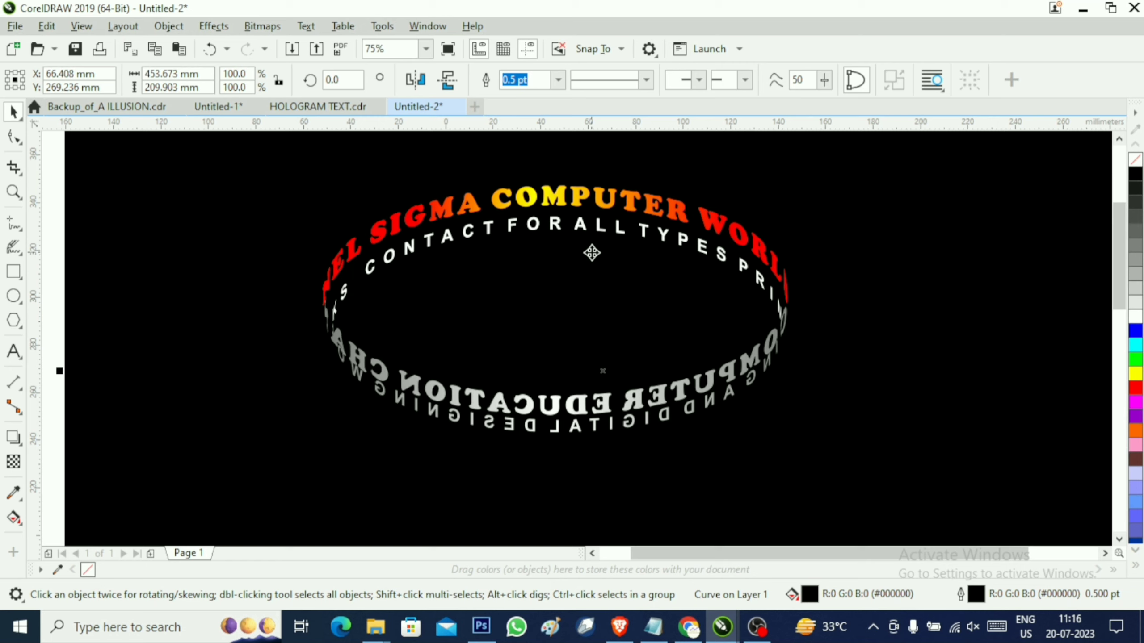
# Create a new A4 portrait document in RGB at 300 dpi and hide its page border.
pyautogui.hotkey('ctrl', 'n')
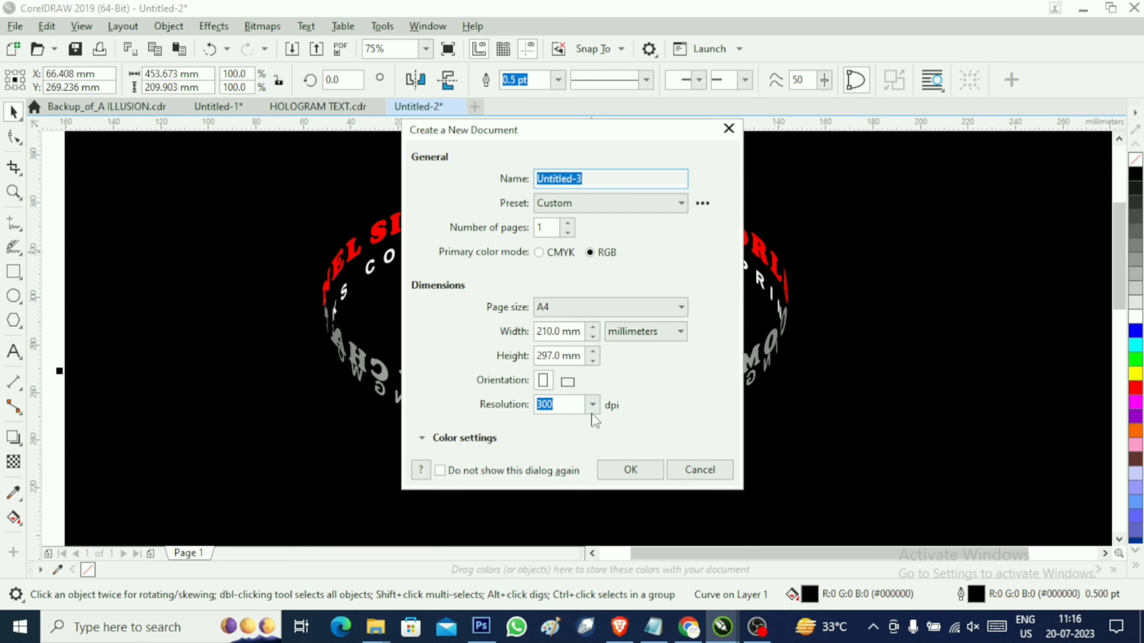
pyautogui.click(647, 468)
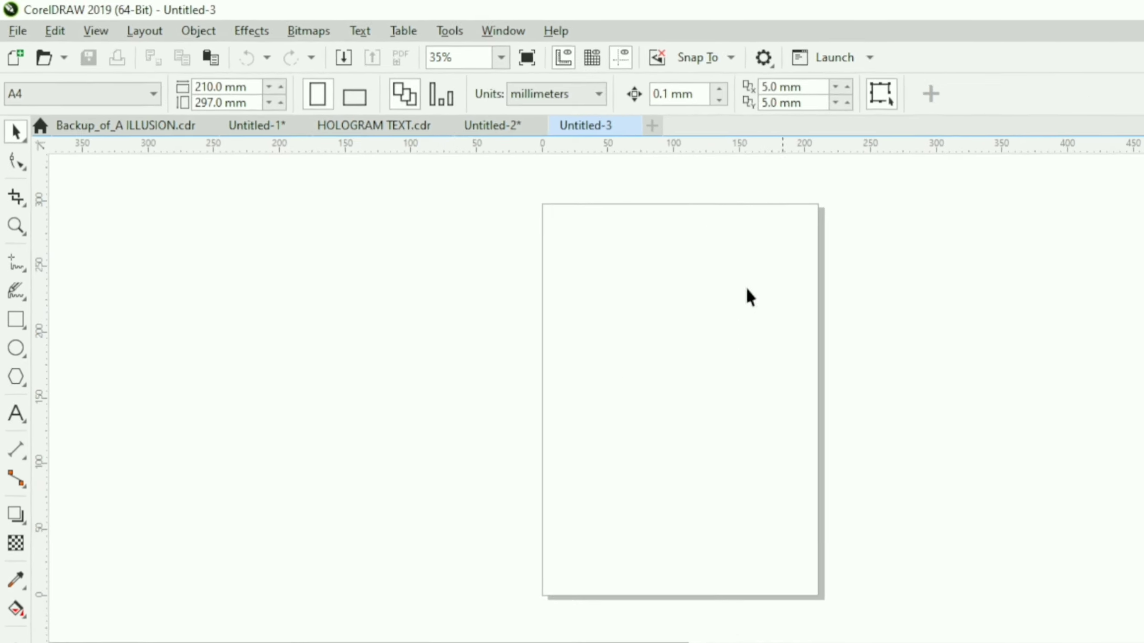
pyautogui.click(125, 40)
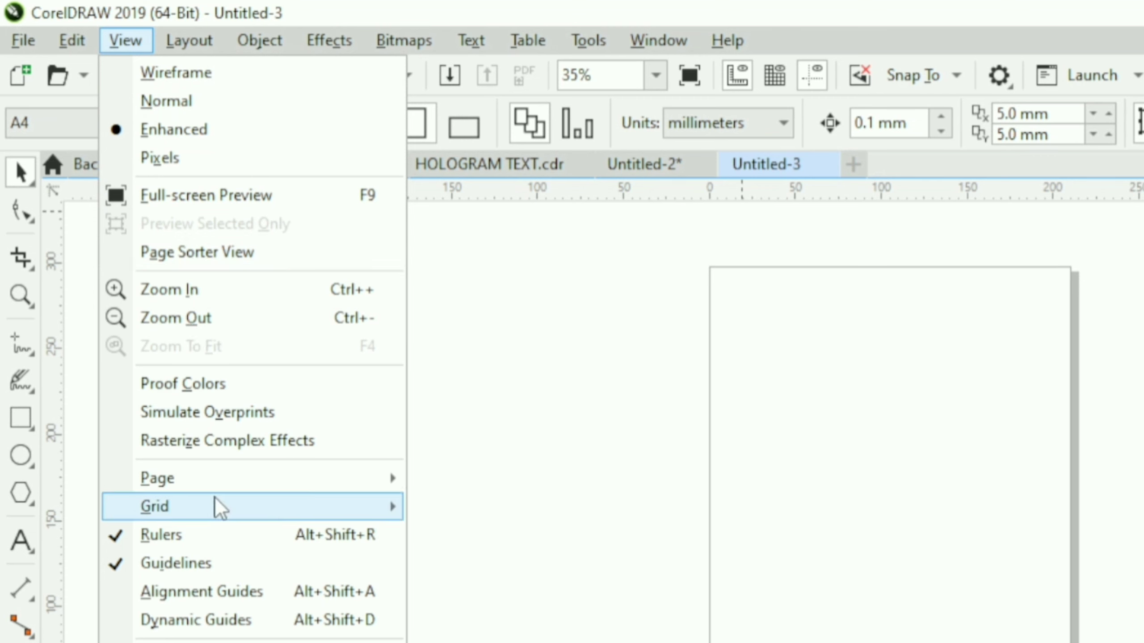
pyautogui.moveTo(204, 483)
pyautogui.click(448, 478)
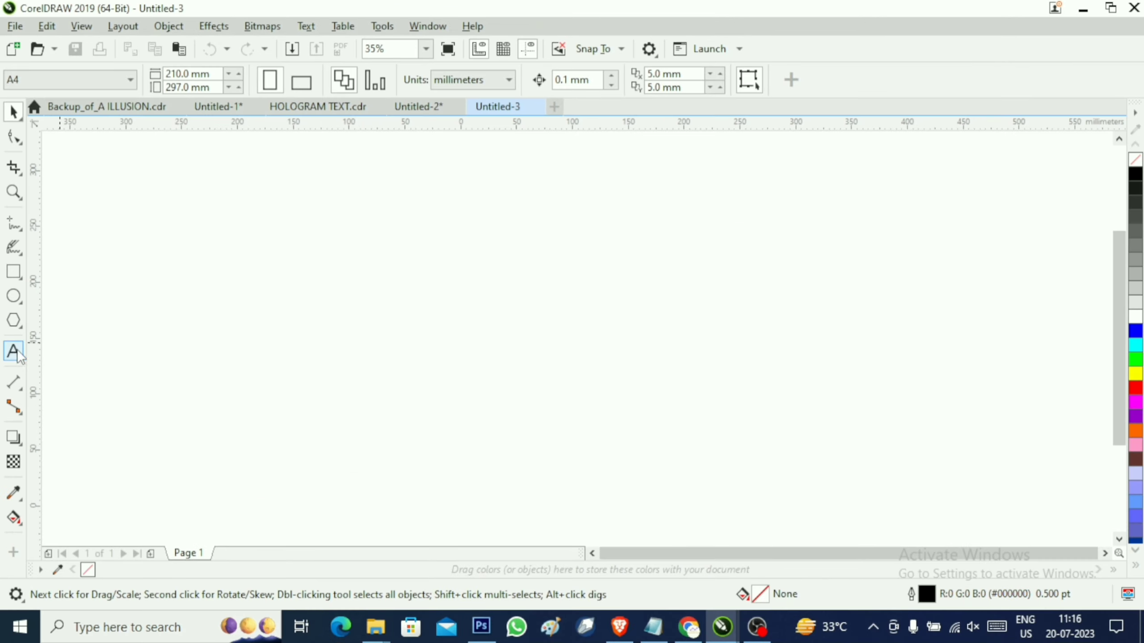
# Draw an ellipse in the empty drawing area and set its size to 125 mm wide and 50 mm high.
pyautogui.click(12, 296)
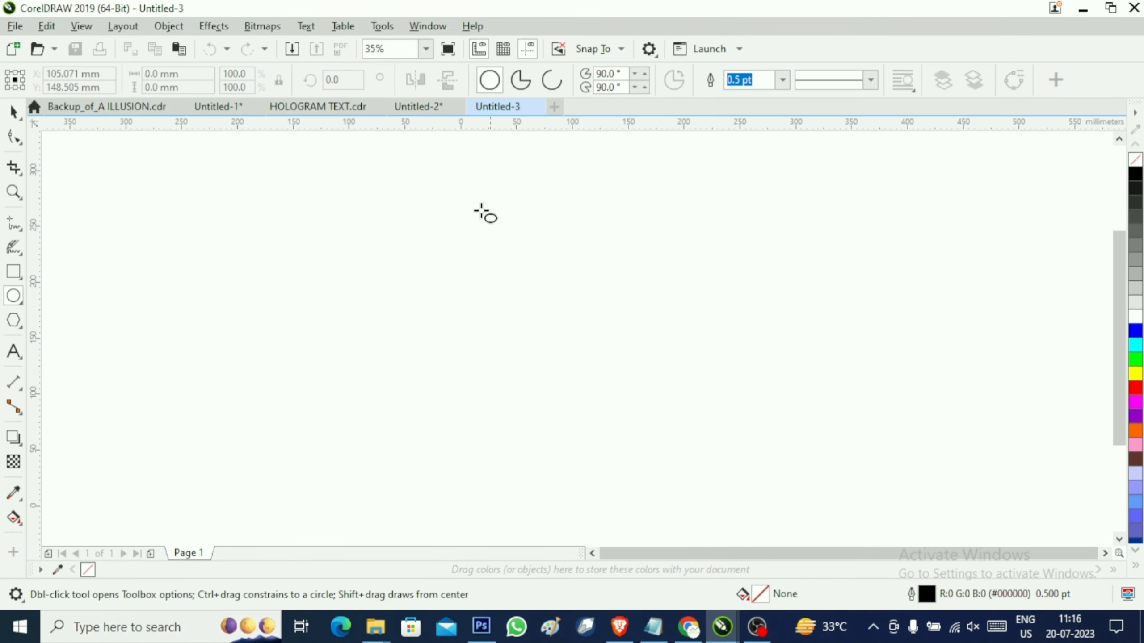
pyautogui.moveTo(366, 208); pyautogui.dragTo(779, 357)
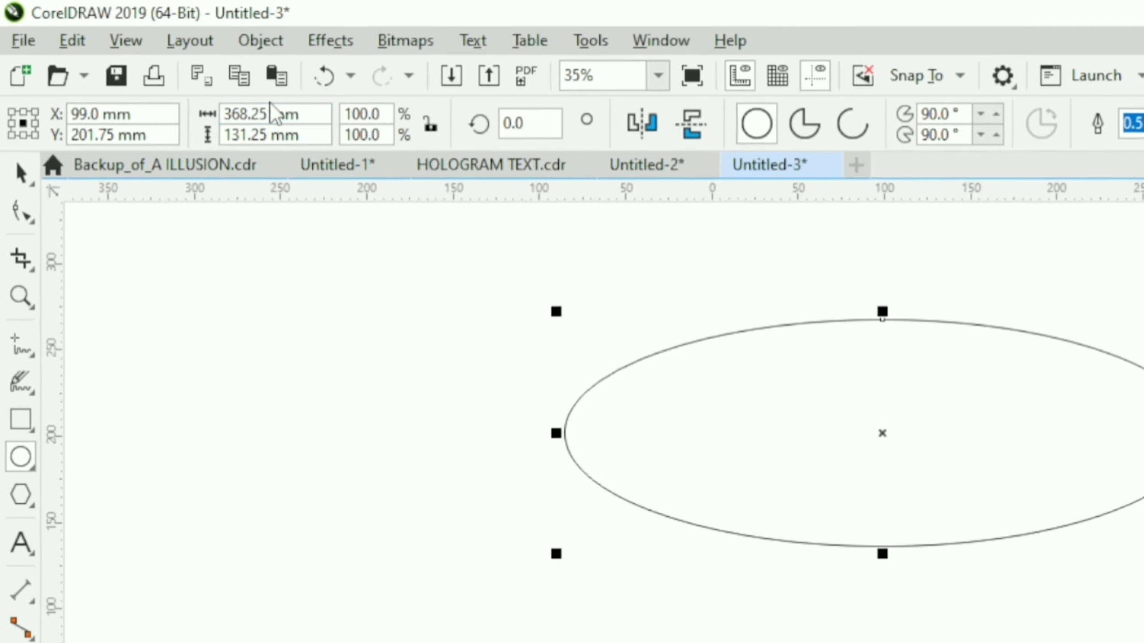
pyautogui.moveTo(269, 113); pyautogui.dragTo(224, 114)
pyautogui.write('125')
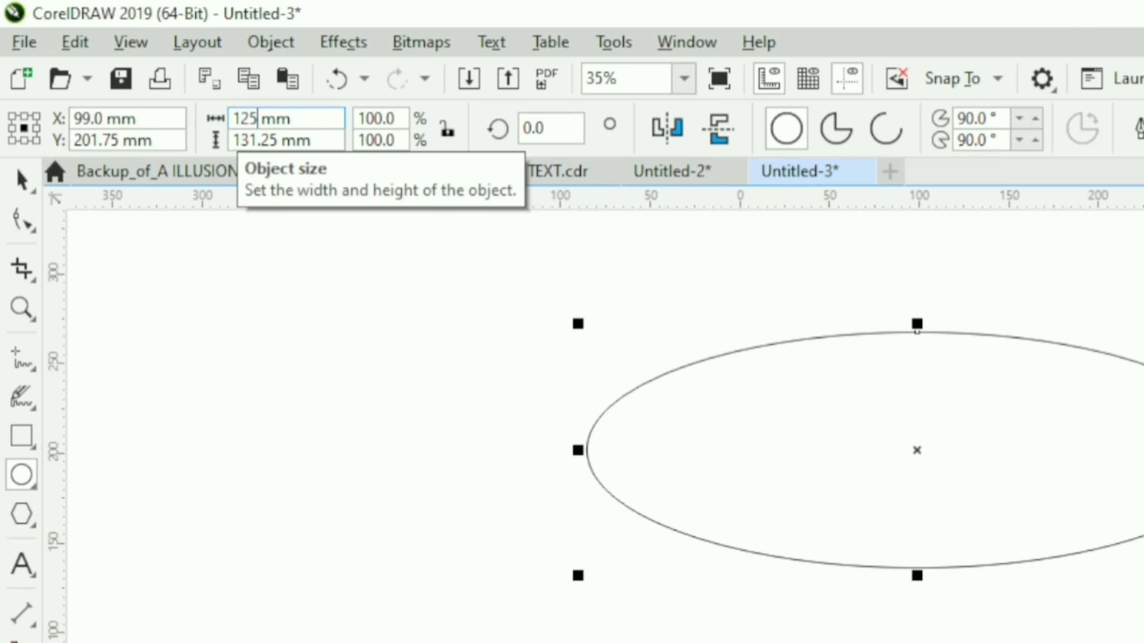
pyautogui.press('Tab')
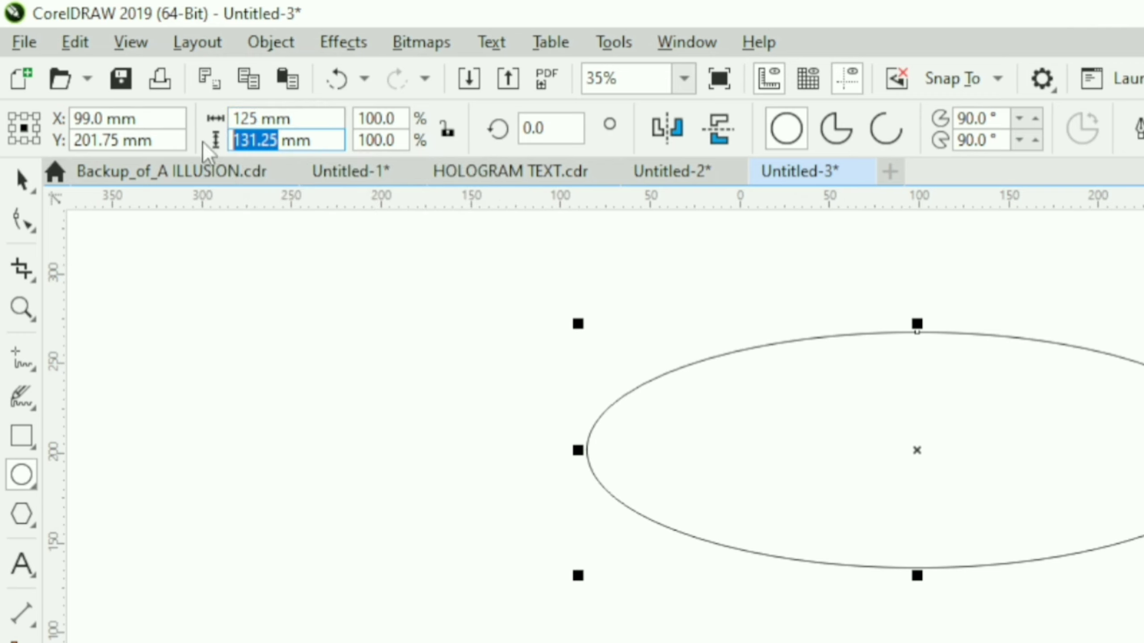
pyautogui.write('50')
pyautogui.press('Tab')
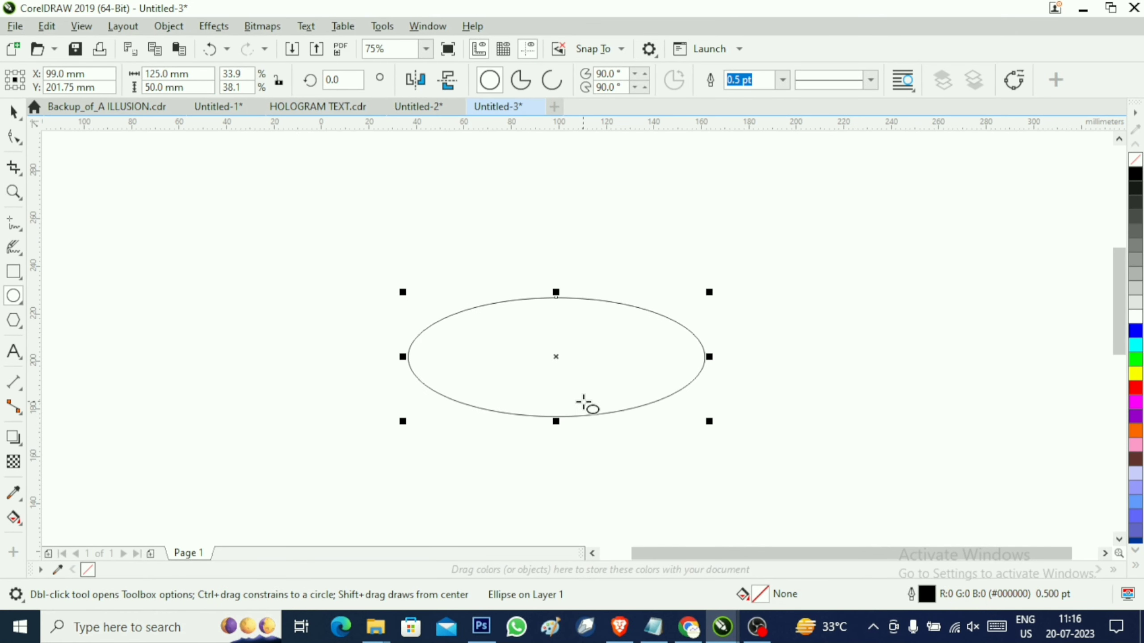
# Add the artistic text "SIGMA COMPUTER WORLD COMPUTER EDUCATION CHANNEL" on one line below the ellipse.
pyautogui.click(1119, 538)
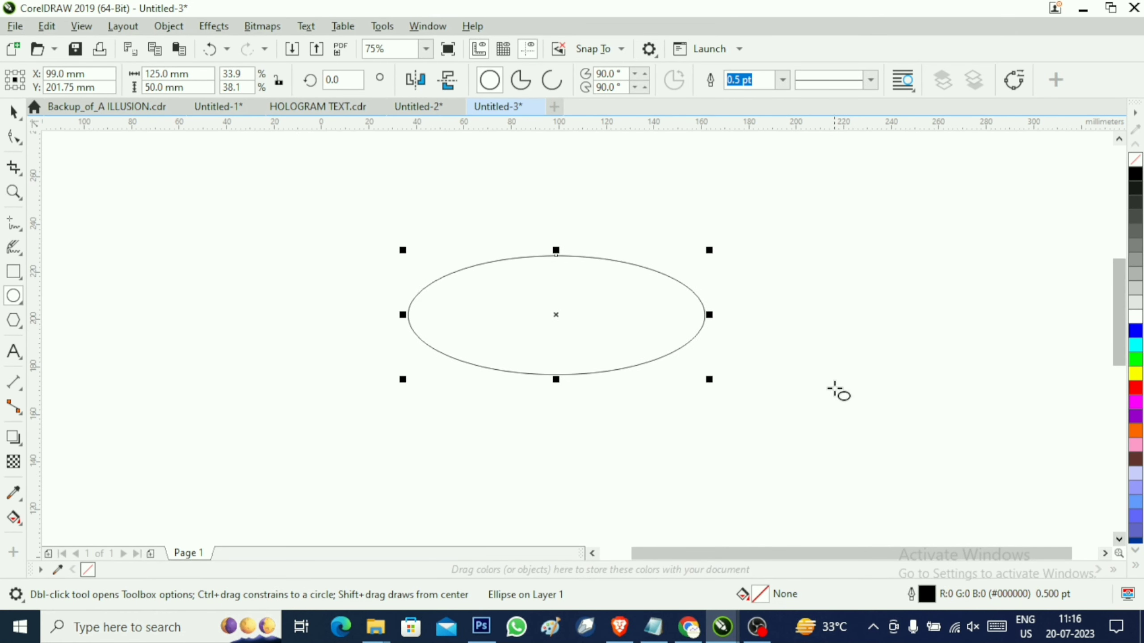
pyautogui.click(1119, 539)
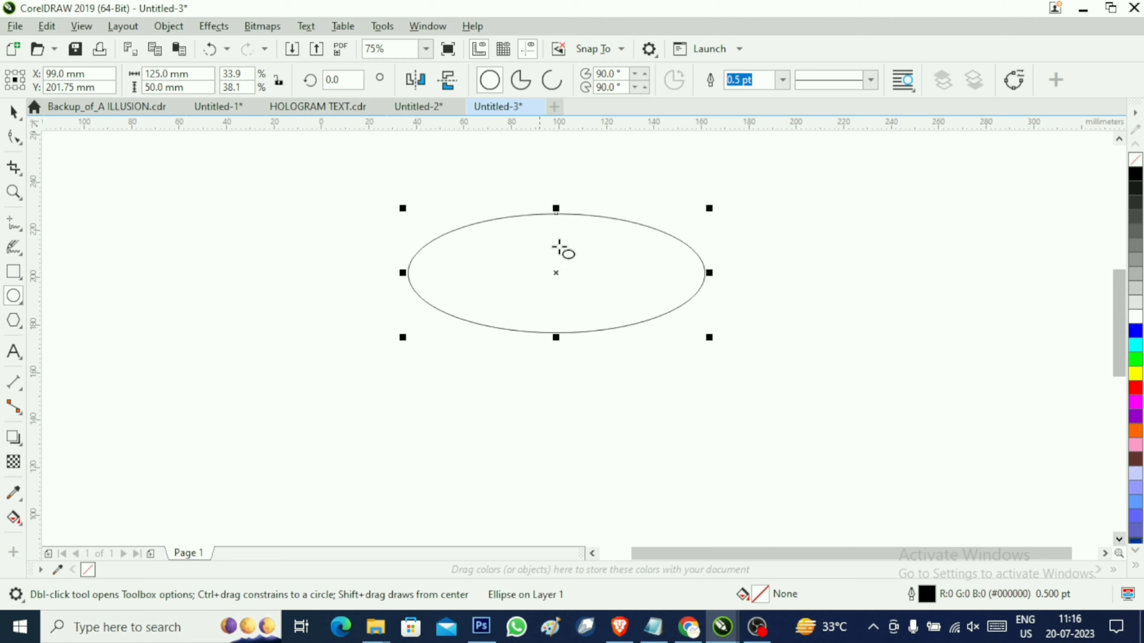
pyautogui.click(14, 352)
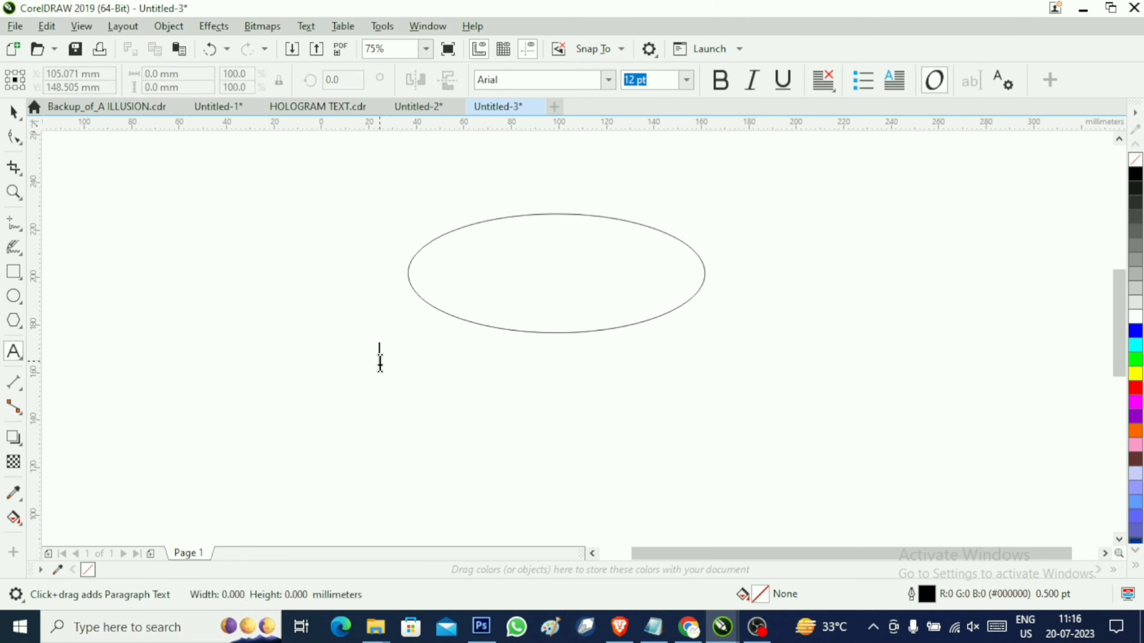
pyautogui.click(380, 358)
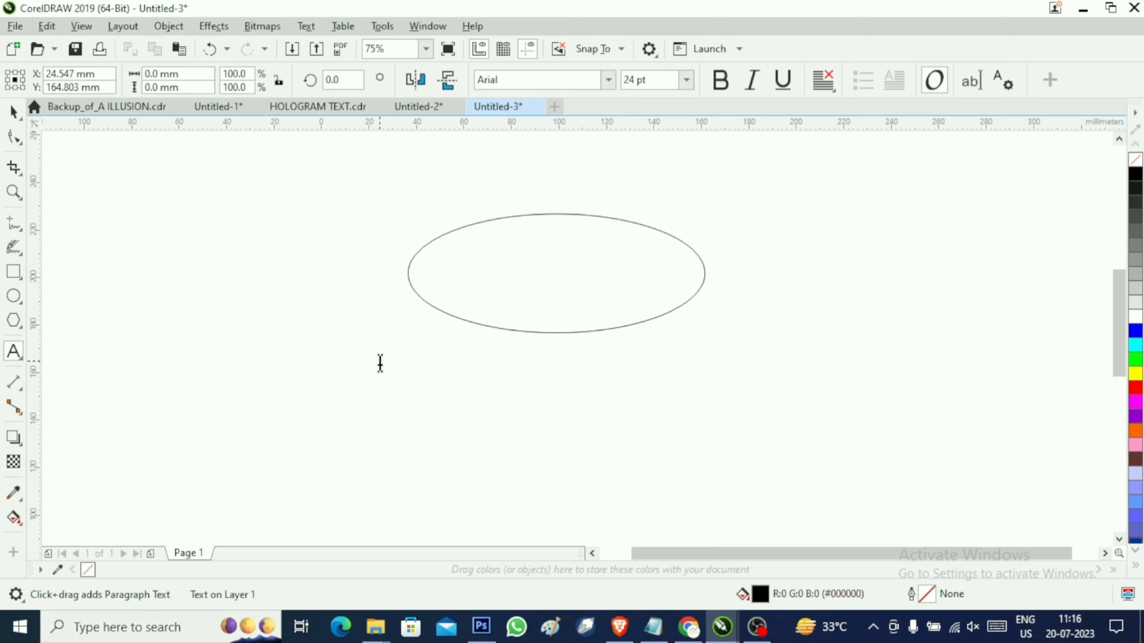
pyautogui.write('SIGMA')
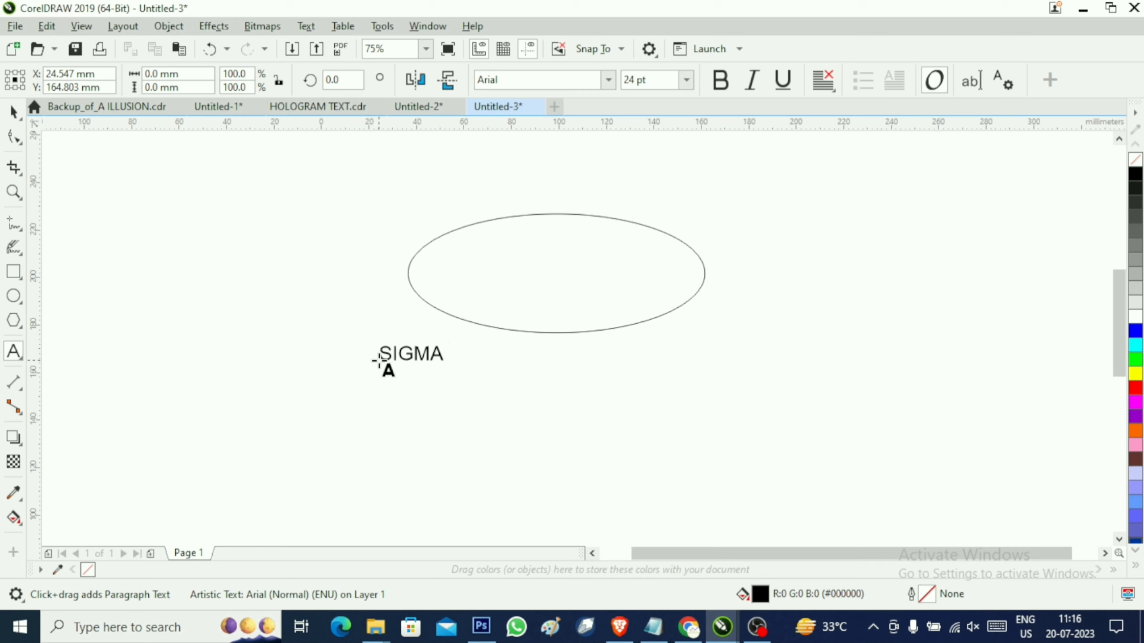
pyautogui.write(' COMOP')
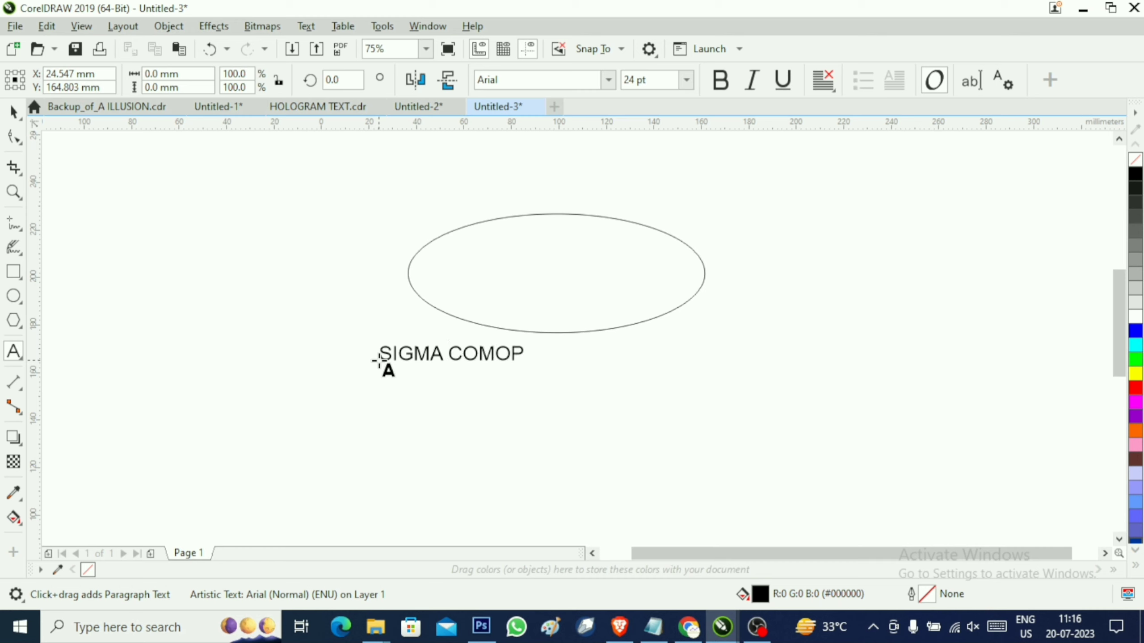
pyautogui.press('BackSpace')
pyautogui.press('BackSpace')
pyautogui.write('PUTE')
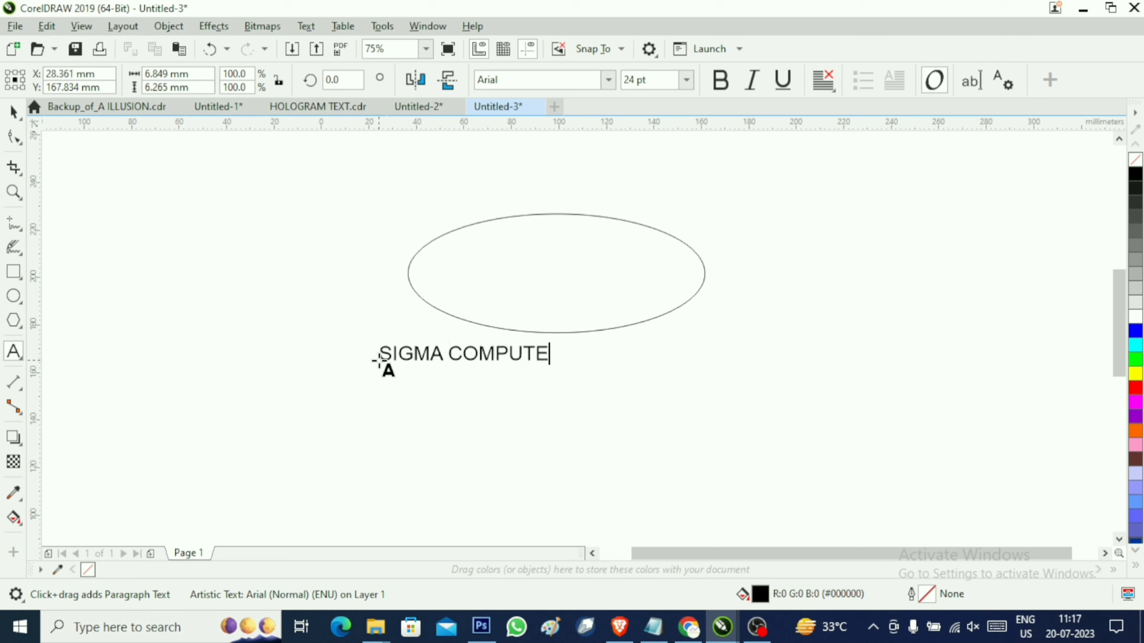
pyautogui.write('R WOR')
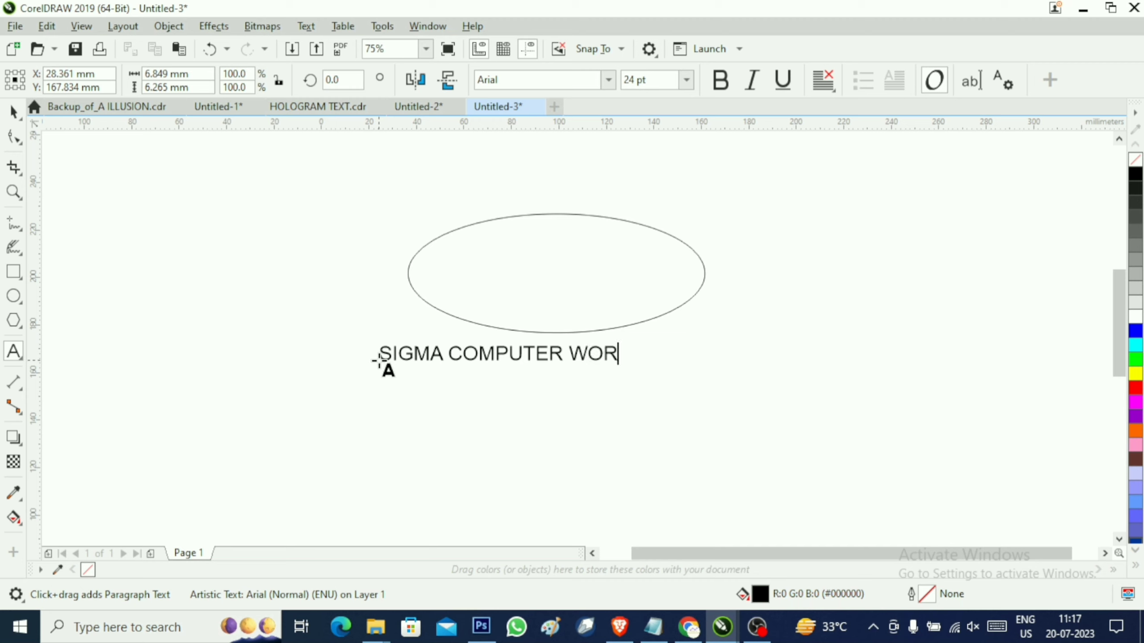
pyautogui.write('LSD COMPU')
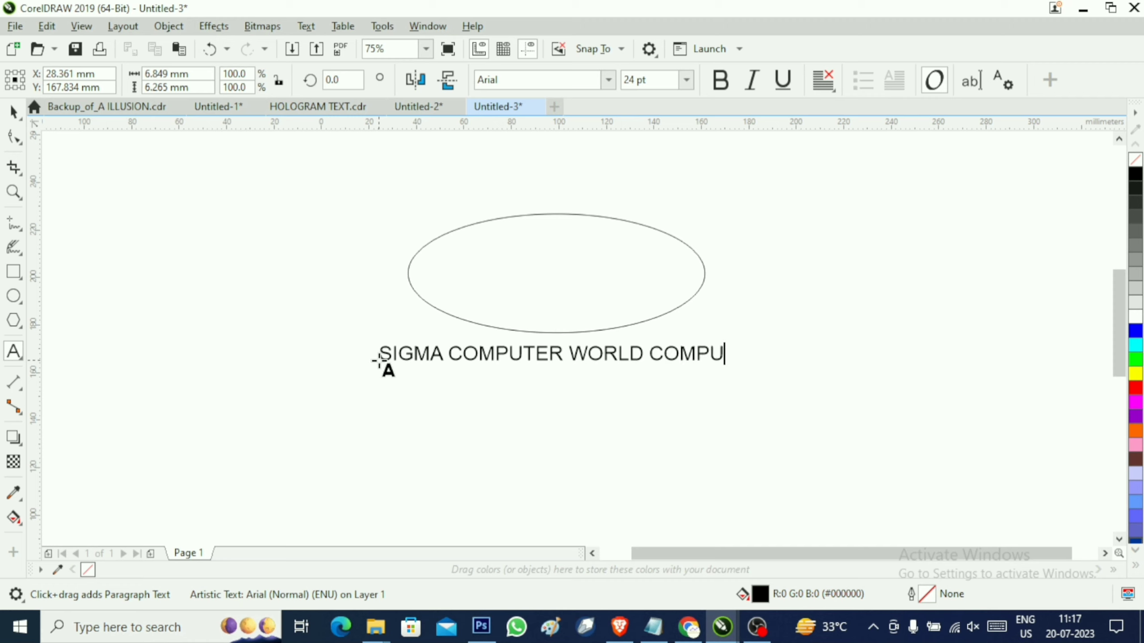
pyautogui.write('TER EDUCS')
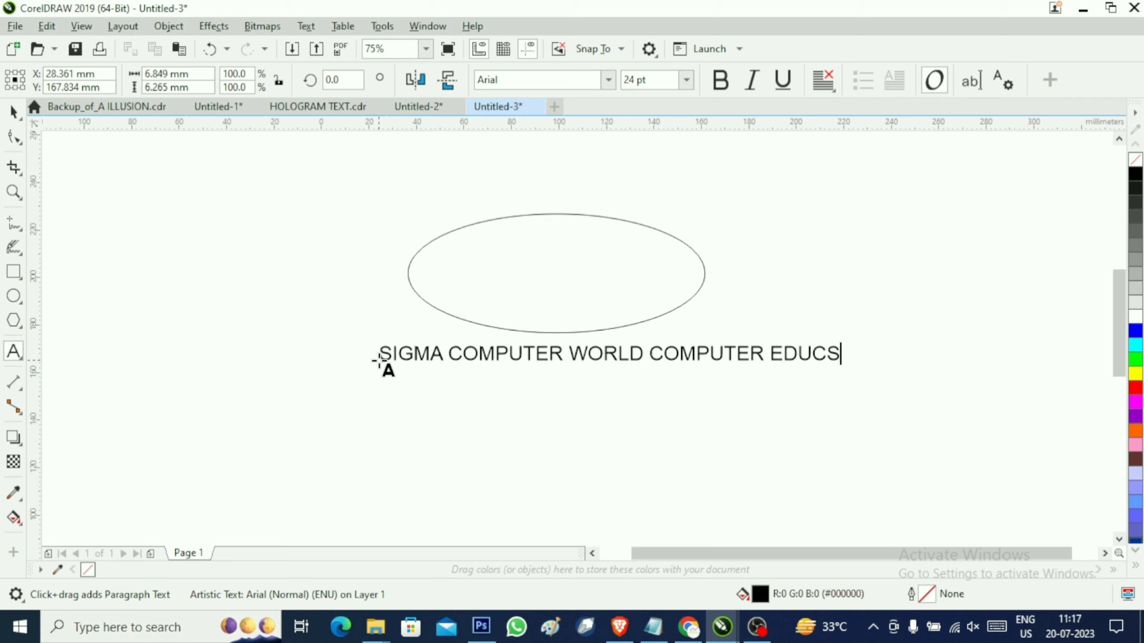
pyautogui.press('BackSpace')
pyautogui.write('A')
pyautogui.write('TIOM')
pyautogui.press('BackSpace')
pyautogui.press('BackSpace')
pyautogui.write('N CHANNEL')
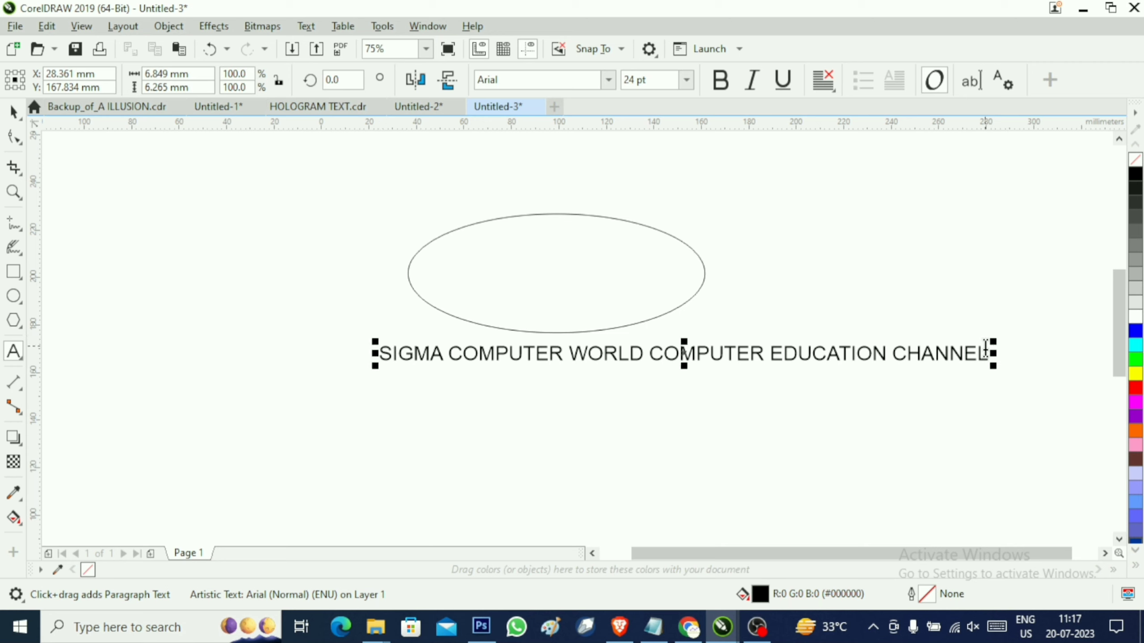
# Set the whole text line below the ellipse to the Cooper Black font at 24 pt.
pyautogui.moveTo(987, 354); pyautogui.dragTo(378, 358)
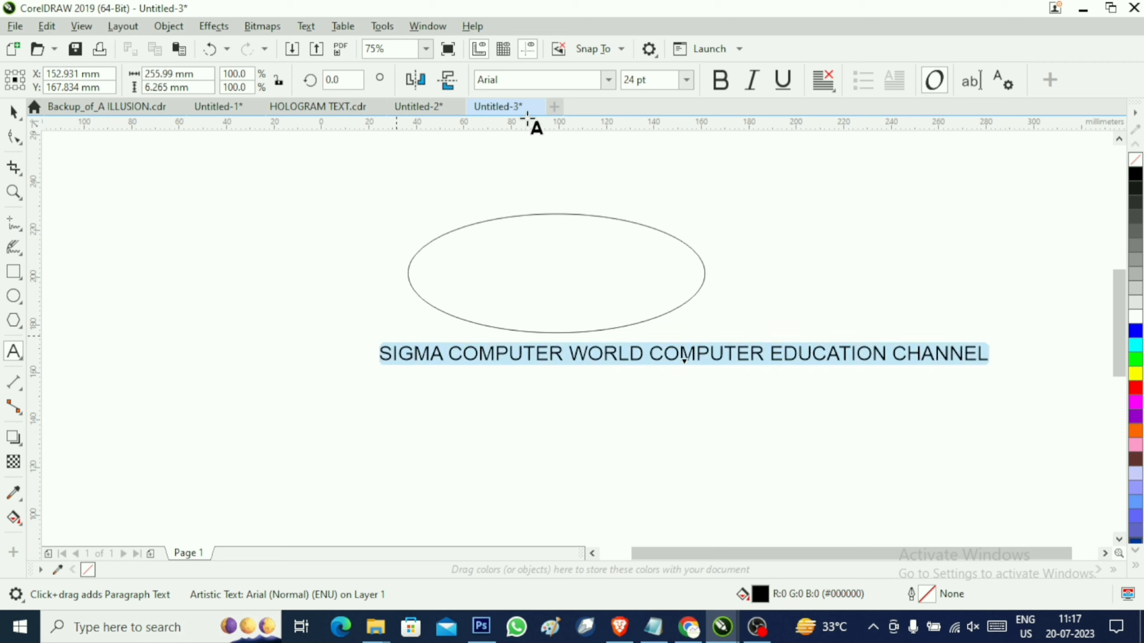
pyautogui.click(505, 79)
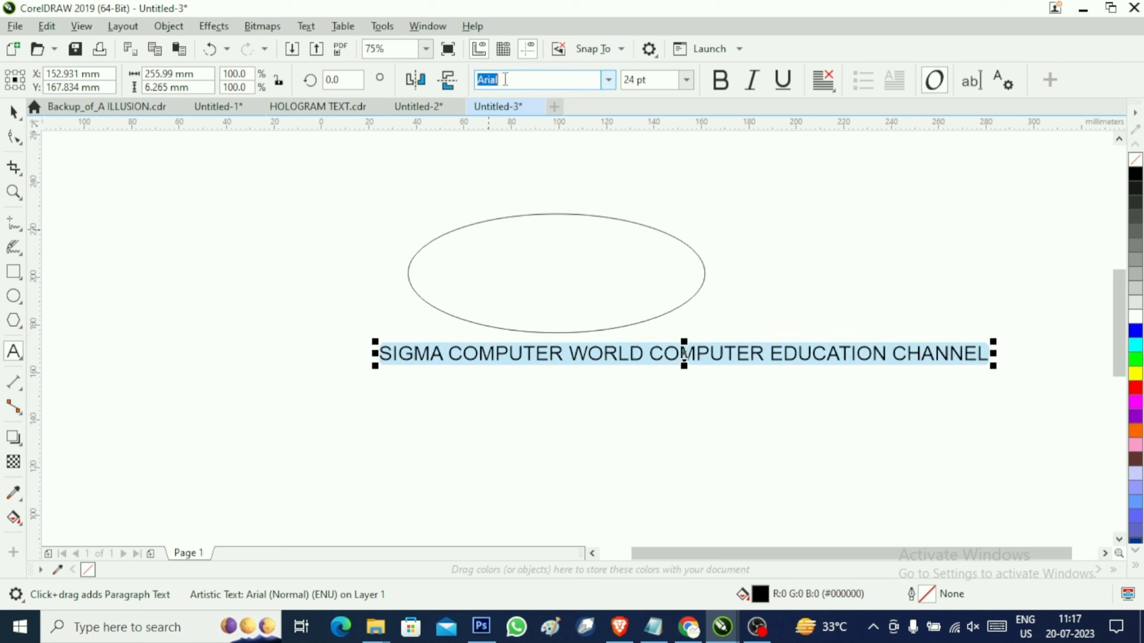
pyautogui.write('CoppR')
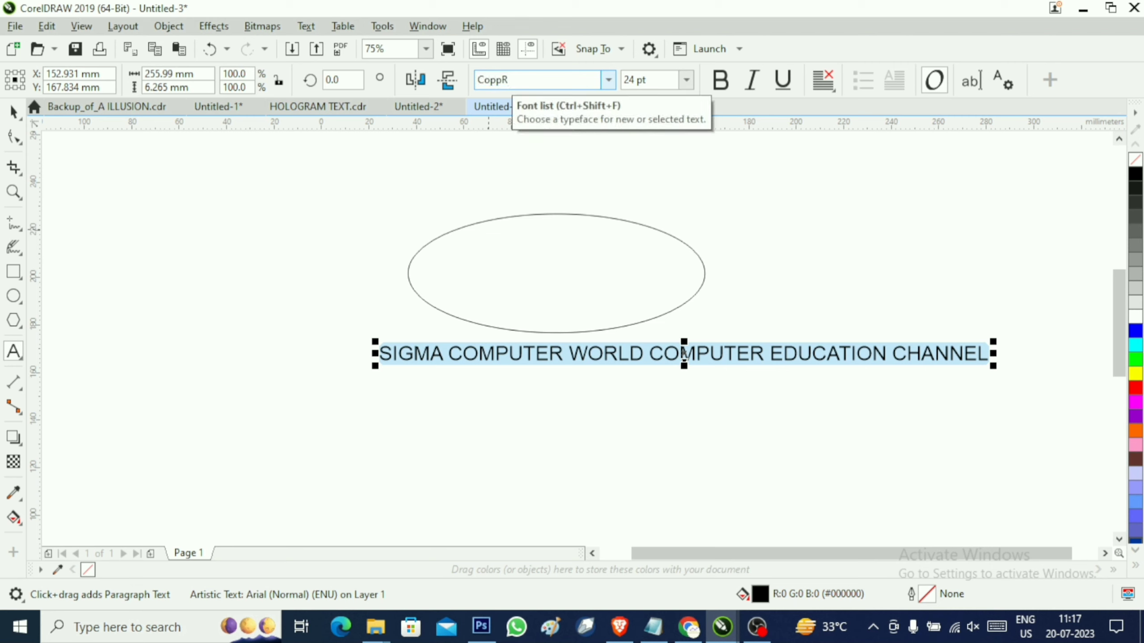
pyautogui.press('BackSpace')
pyautogui.write('er BLACK')
pyautogui.press('Return')
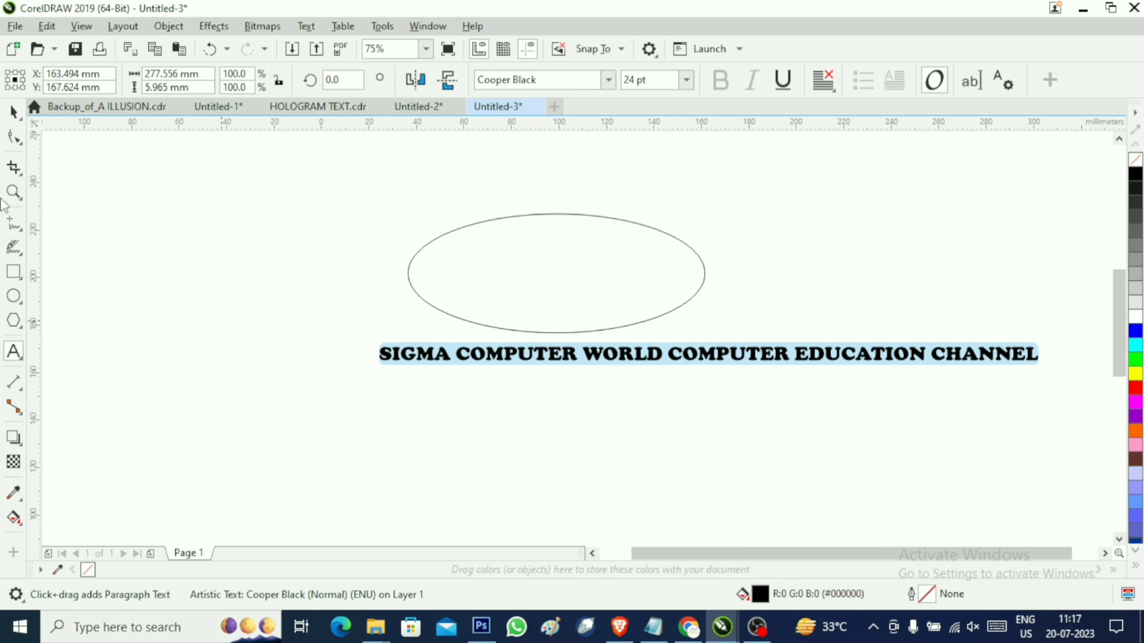
pyautogui.click(686, 79)
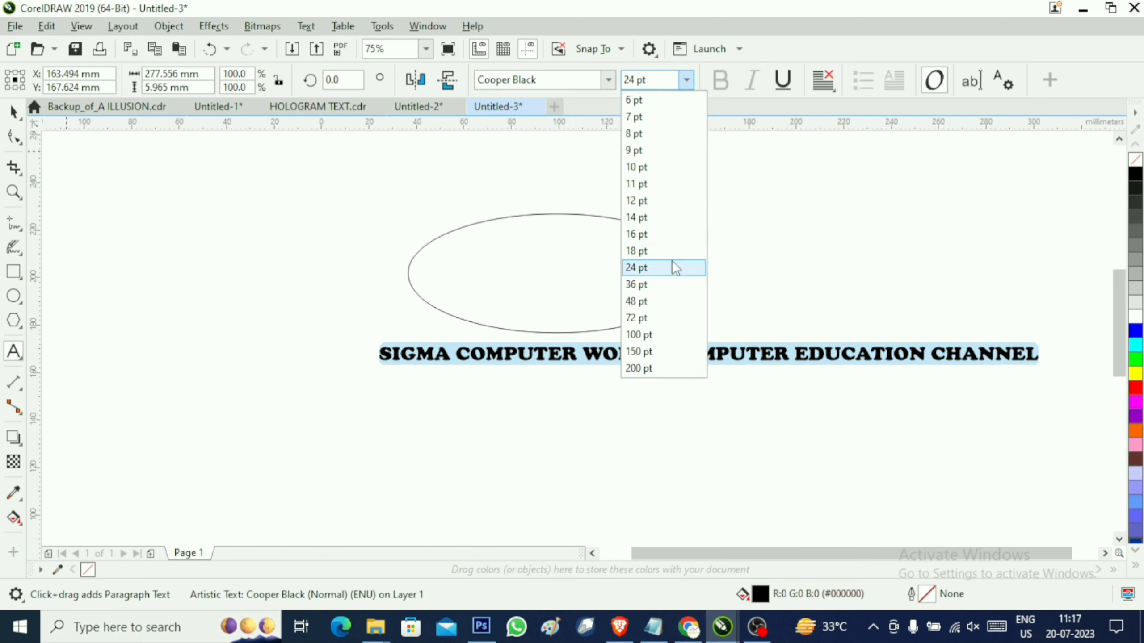
pyautogui.click(656, 270)
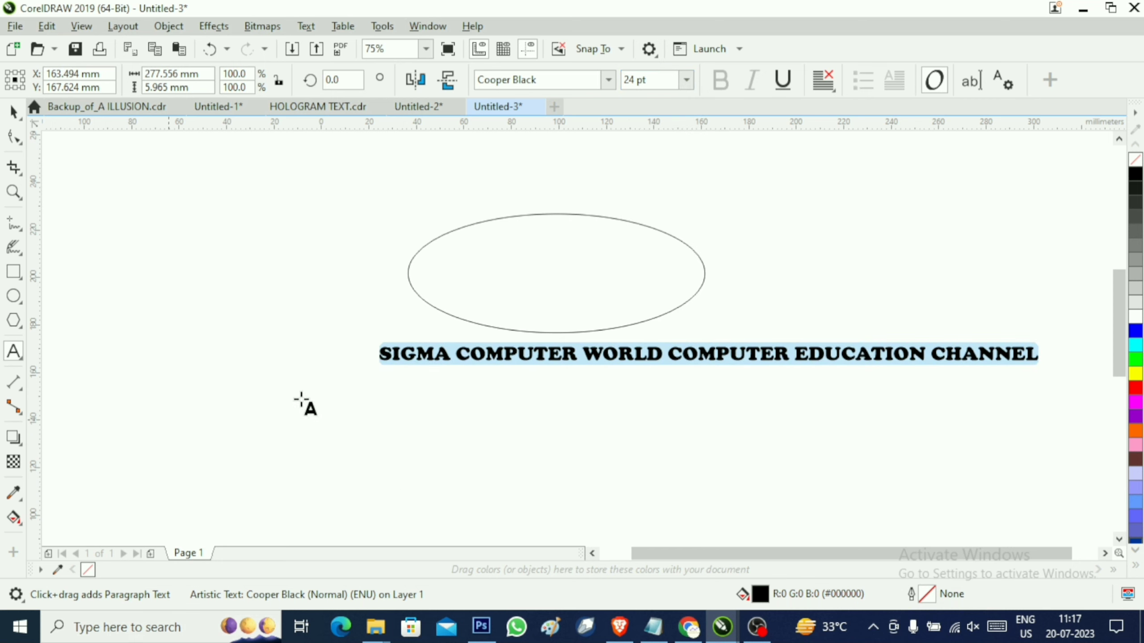
# Add the artistic text "CONTACT FOR ALL TYPES OF PRINTING AND DIGITAL DESIGNING WORKS" on one line below the SIGMA COMPUTER WORLD line.
pyautogui.click(393, 392)
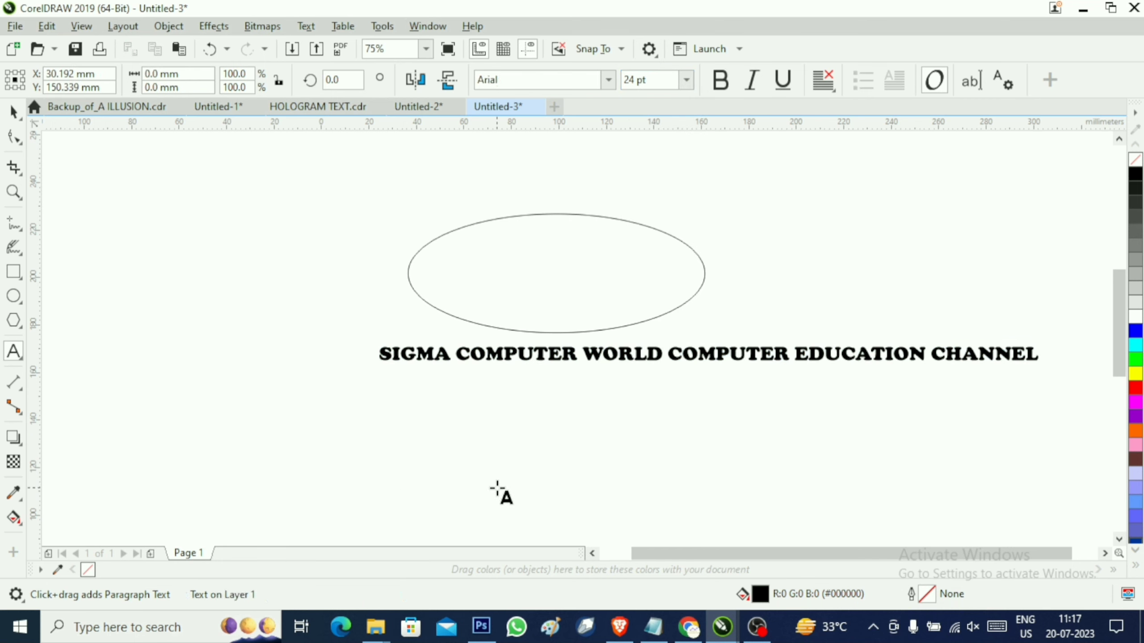
pyautogui.write('CO')
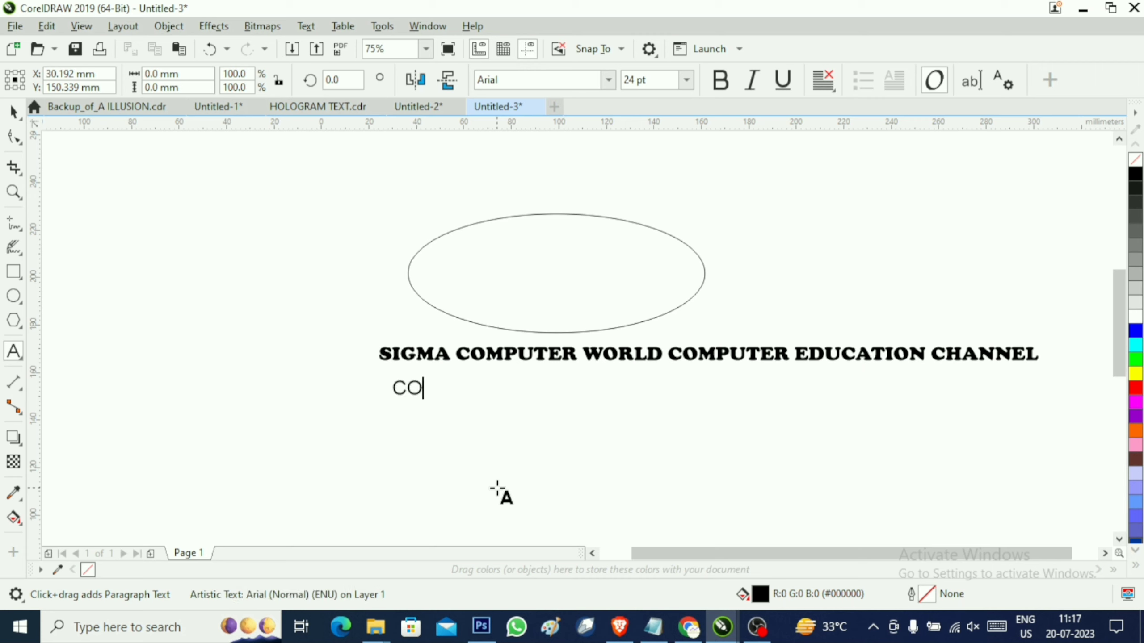
pyautogui.write('NTACT')
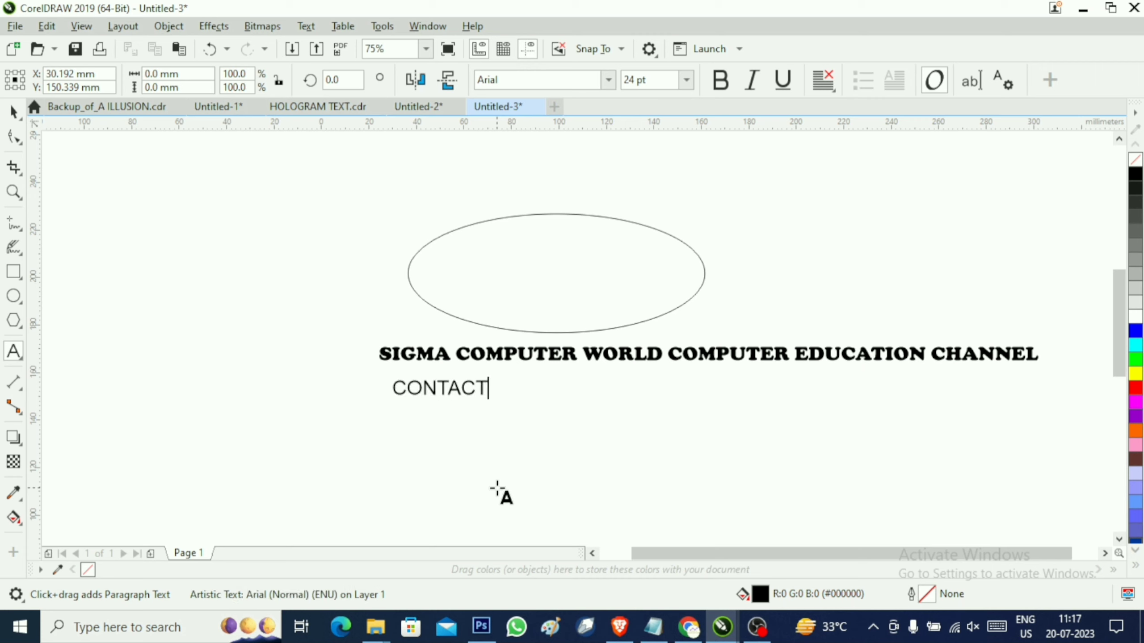
pyautogui.write(' FOR ALL')
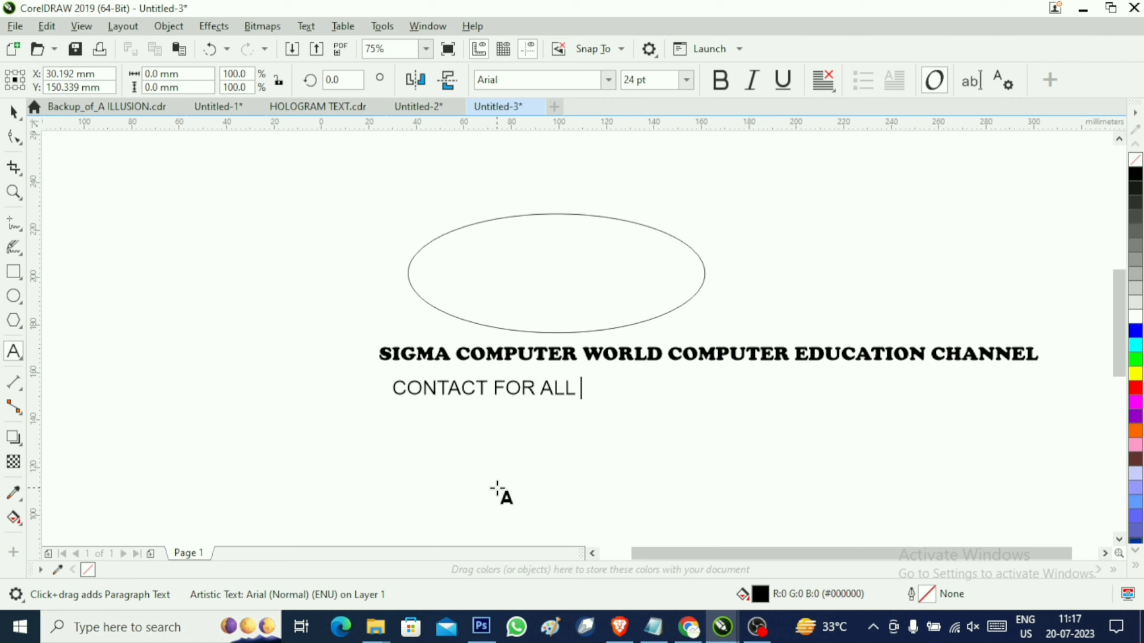
pyautogui.write(' TYPR')
pyautogui.press('BackSpace')
pyautogui.write('ES OF')
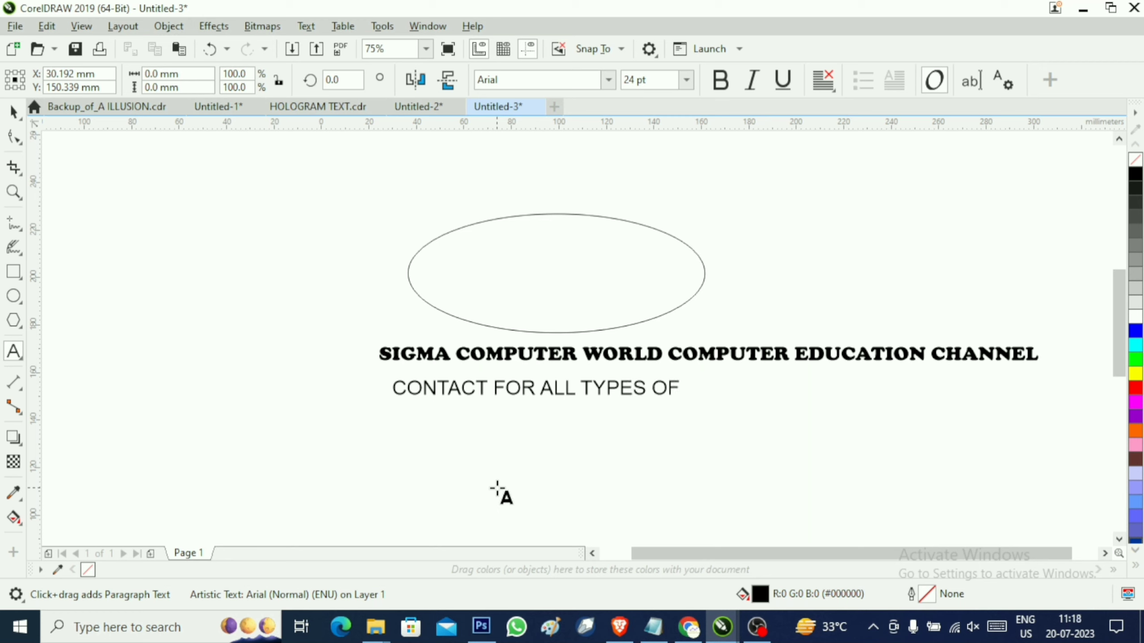
pyautogui.write(' PRINTING ')
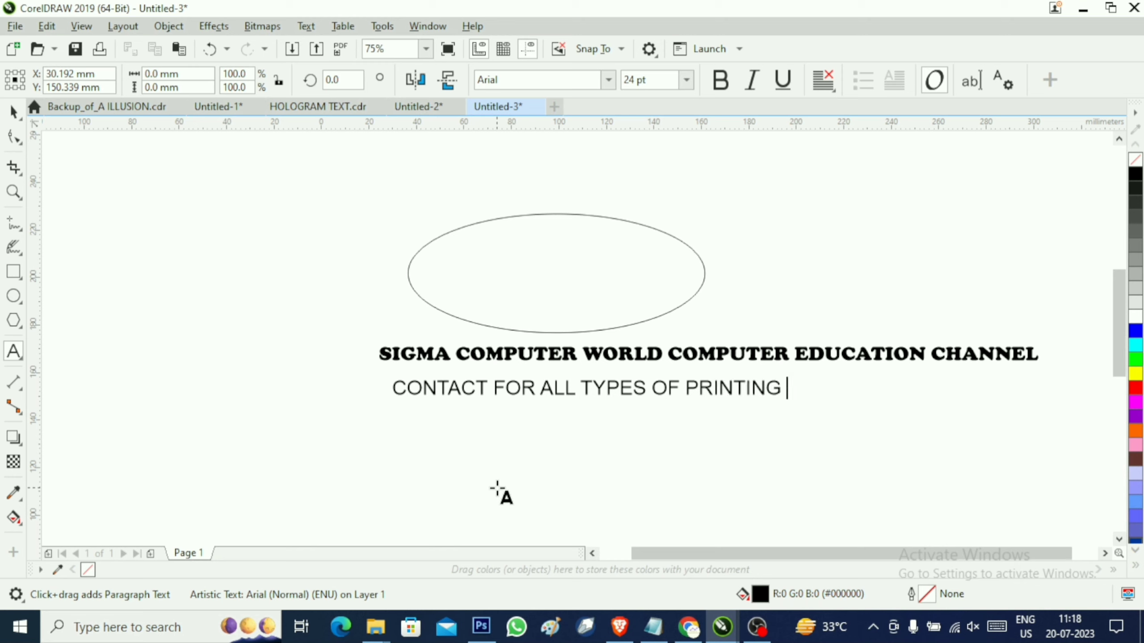
pyautogui.write('AND DIG')
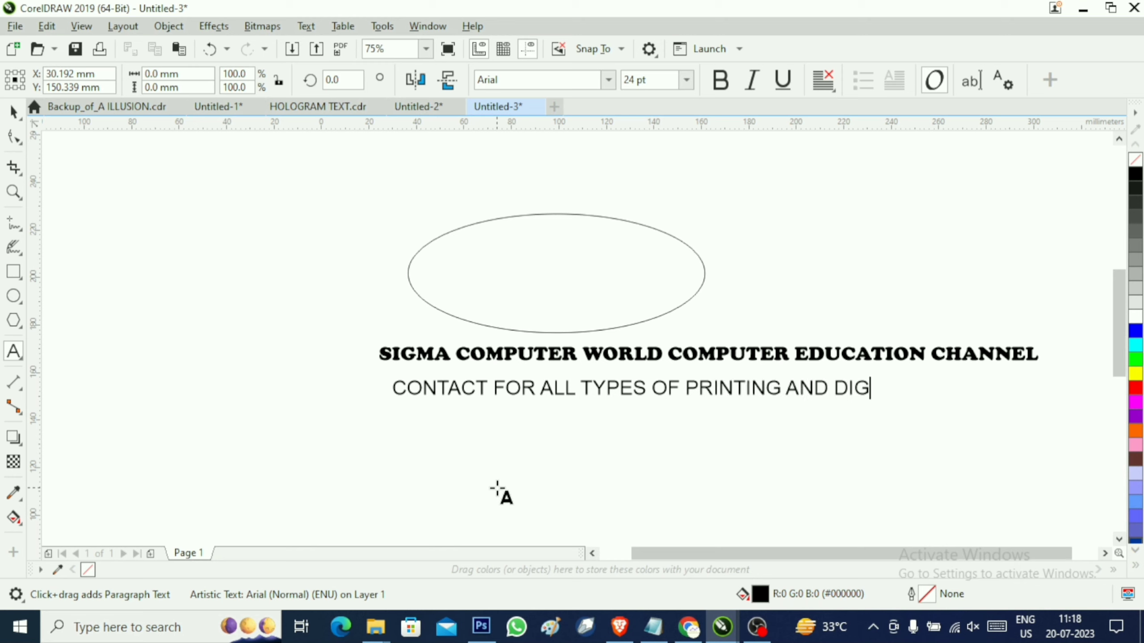
pyautogui.write('ITAL DESI')
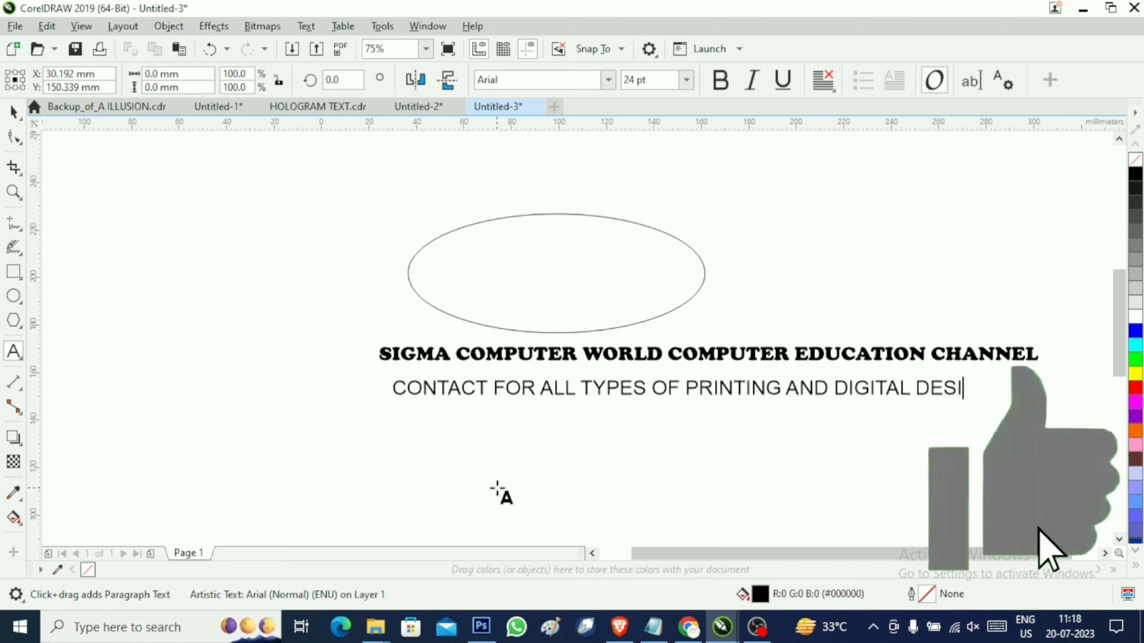
pyautogui.write('GNING WO')
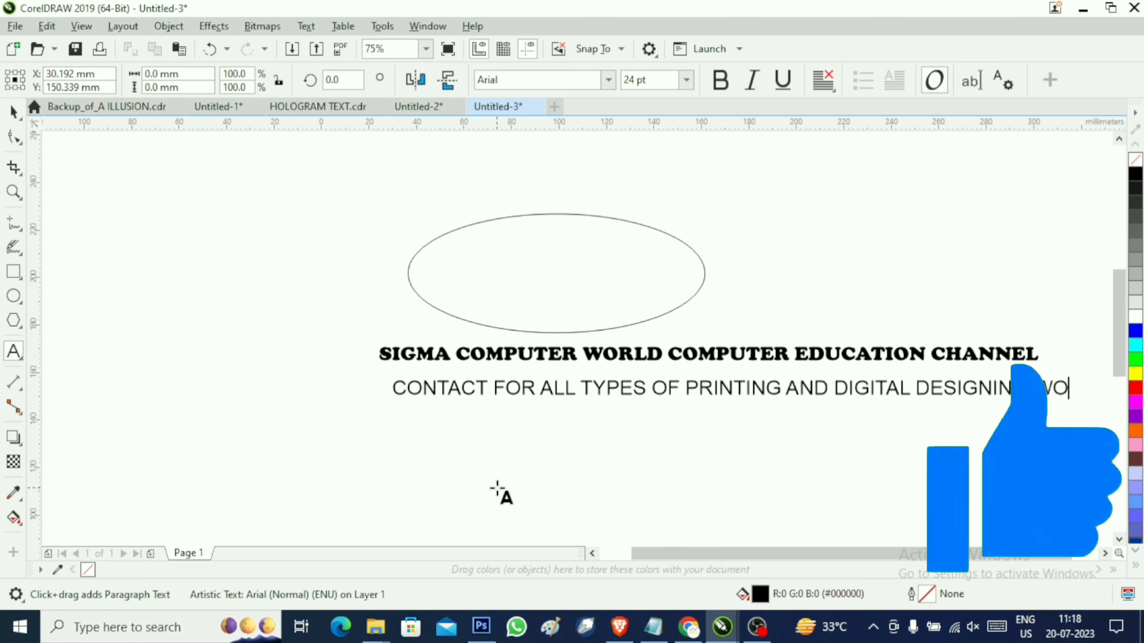
pyautogui.write('RLKS')
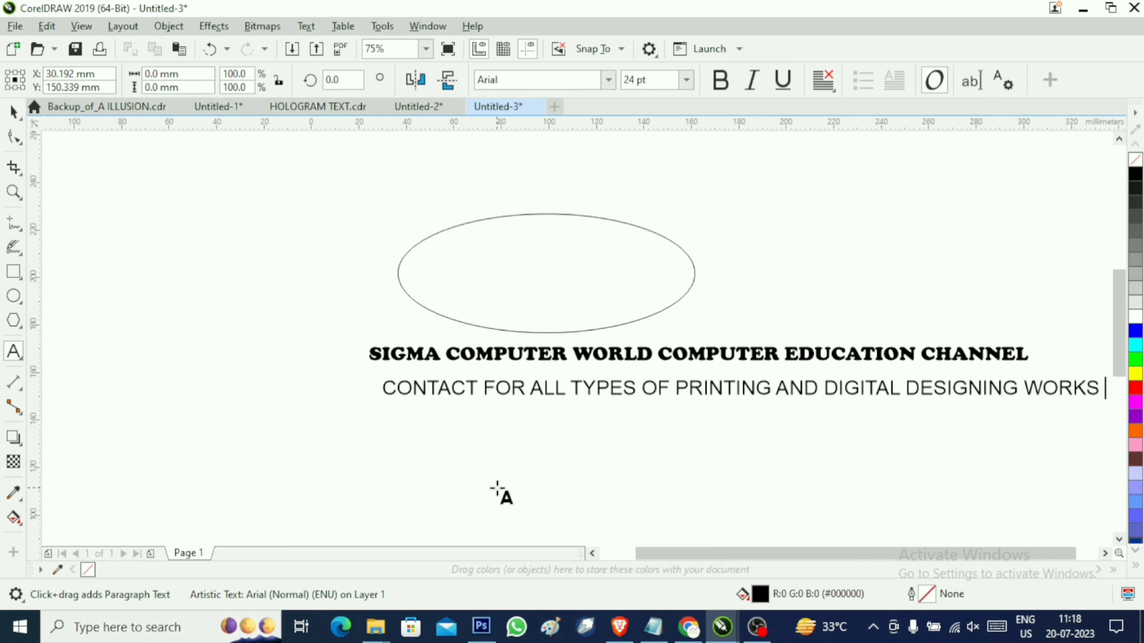
pyautogui.hotkey('ctrl', 'space')
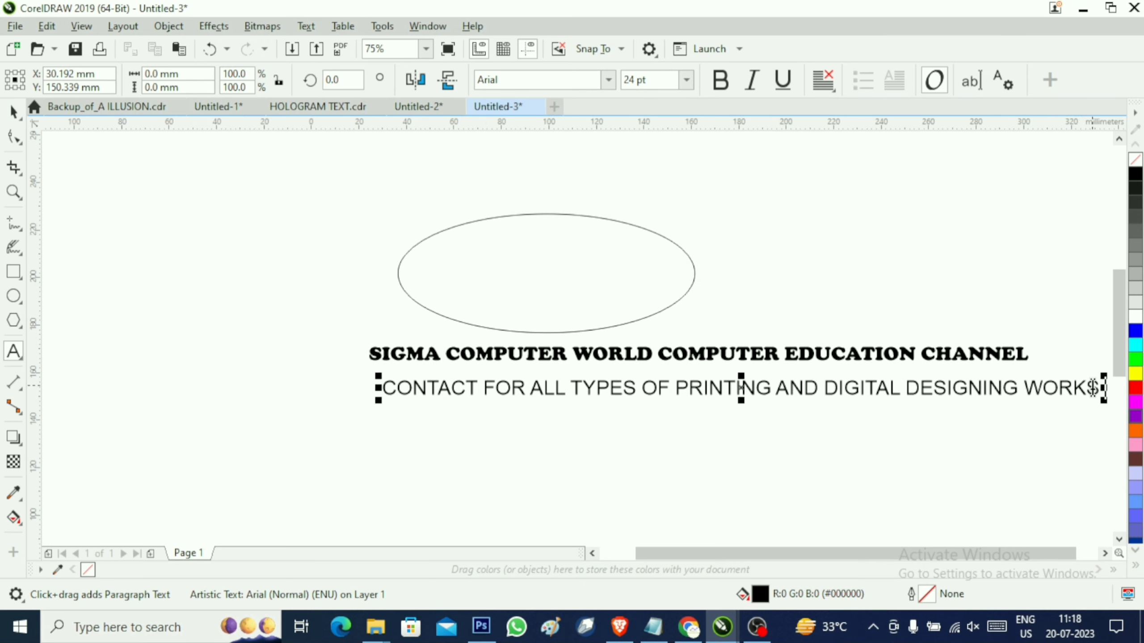
# Make the whole CONTACT FOR ALL TYPES line bold and set its font size to 14 pt.
pyautogui.moveTo(1100, 388); pyautogui.dragTo(371, 392)
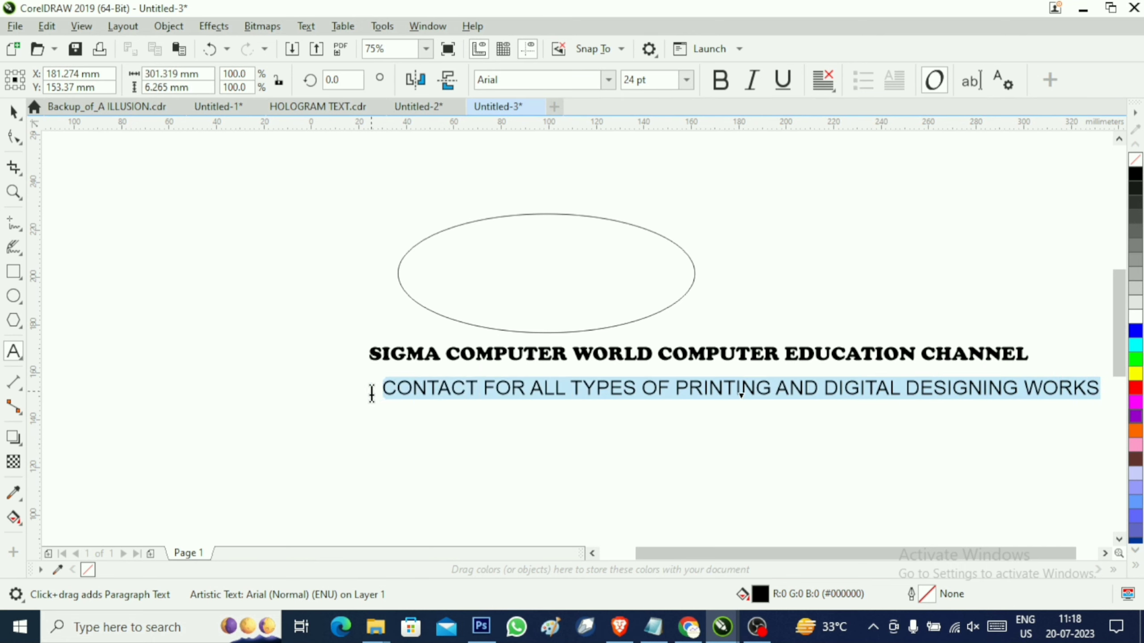
pyautogui.click(719, 88)
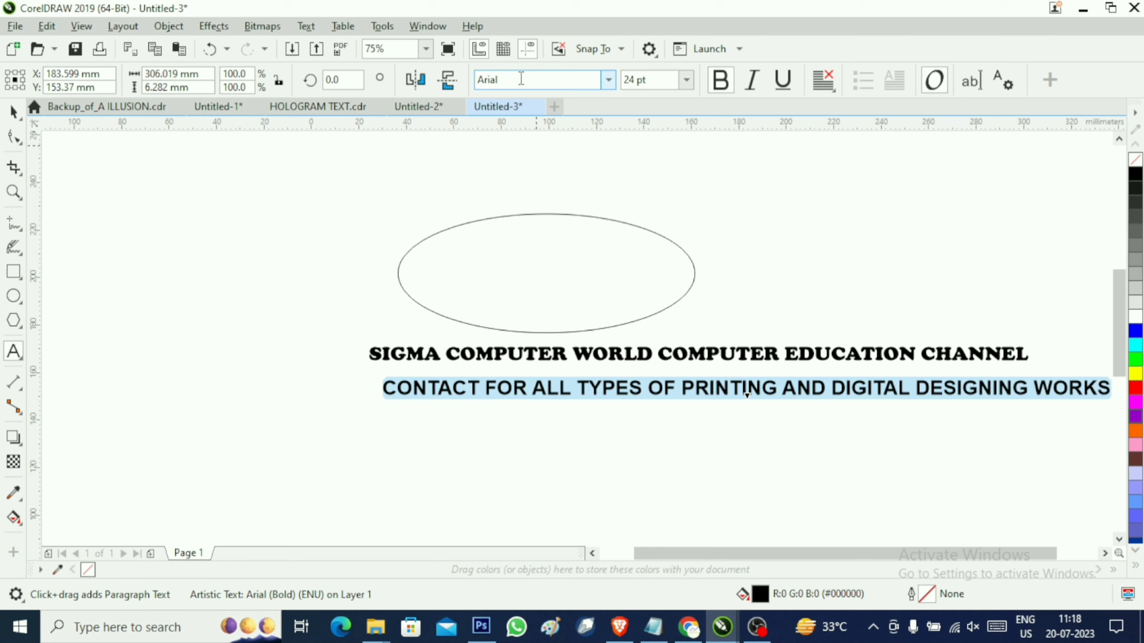
pyautogui.click(685, 81)
pyautogui.press('Escape')
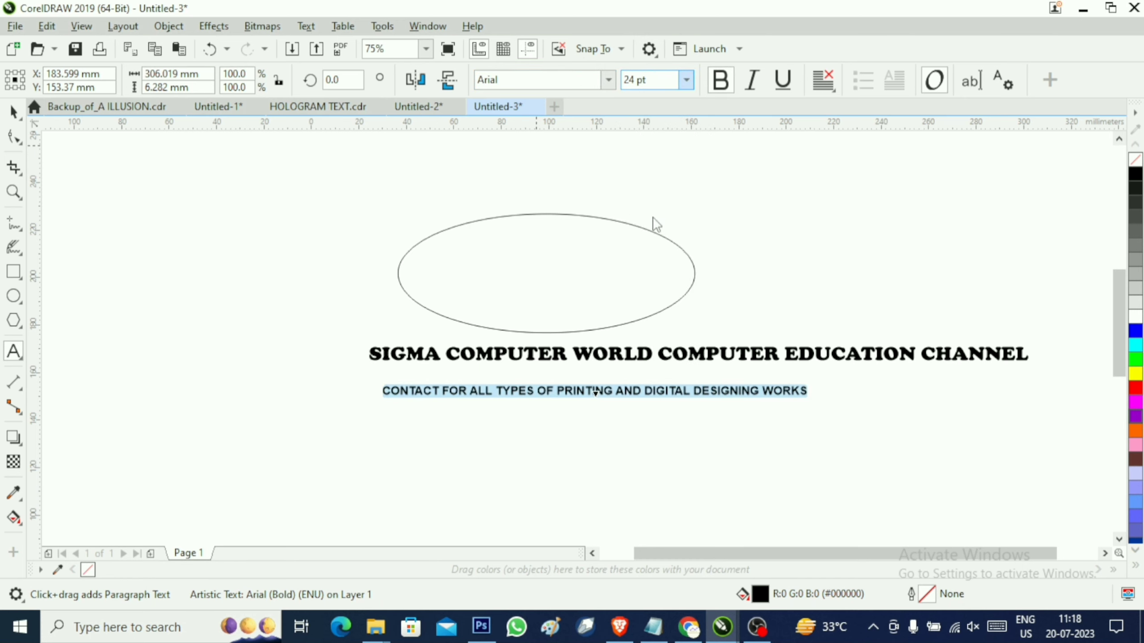
pyautogui.hotkey('ctrl', 'space')
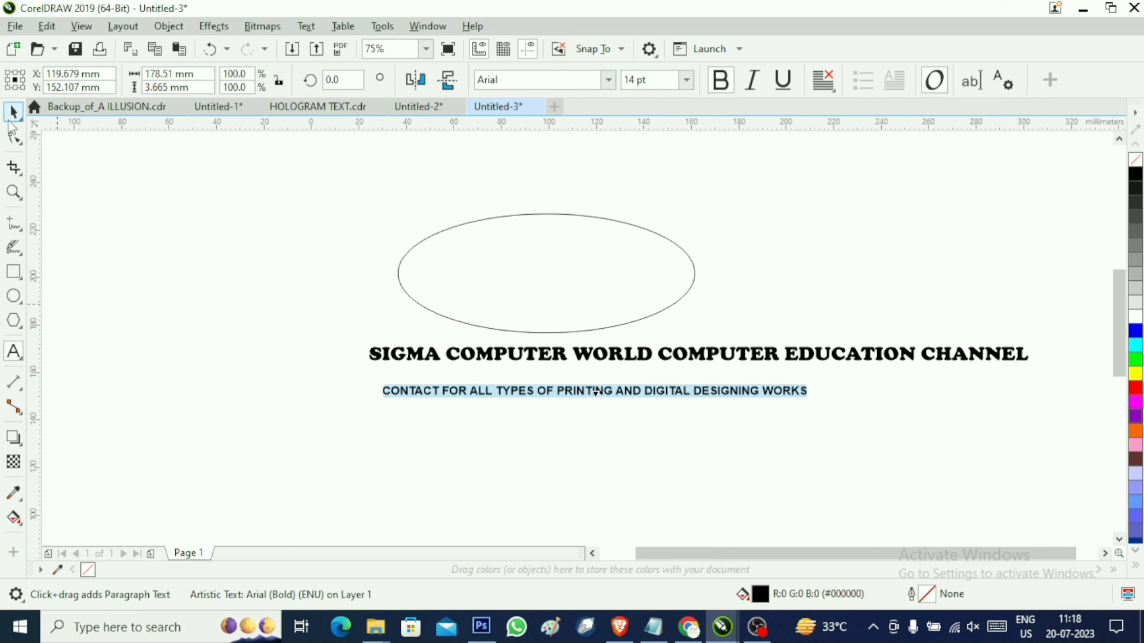
pyautogui.press('Escape')
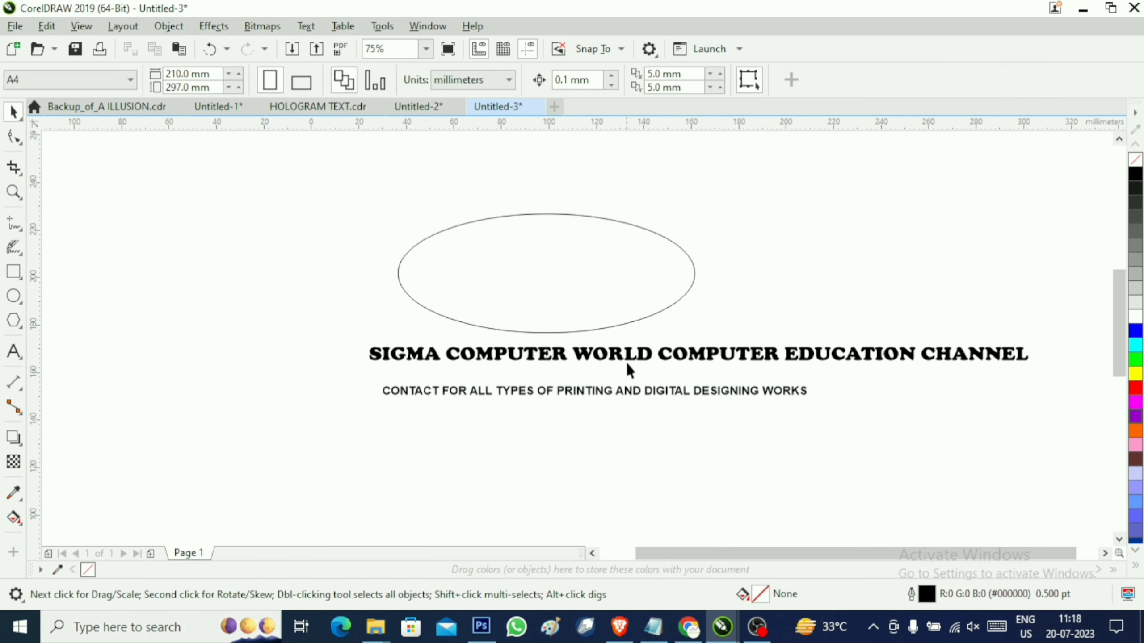
# Fit the SIGMA COMPUTER WORLD text to the ellipse and set its text orientation to vertically skewed letters.
pyautogui.click(713, 355)
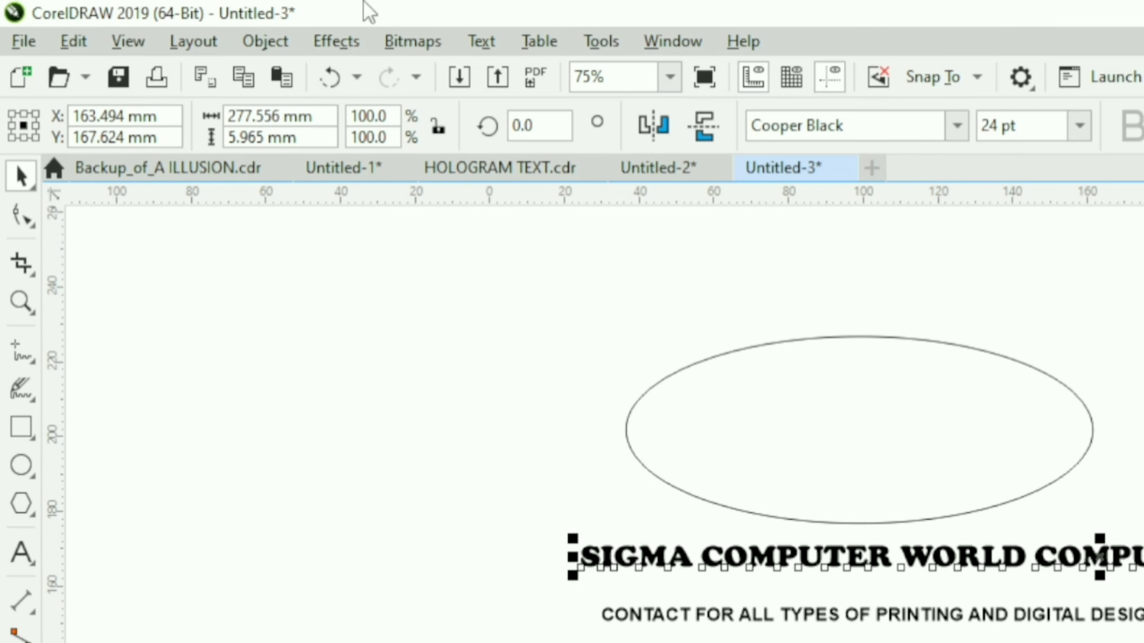
pyautogui.click(484, 45)
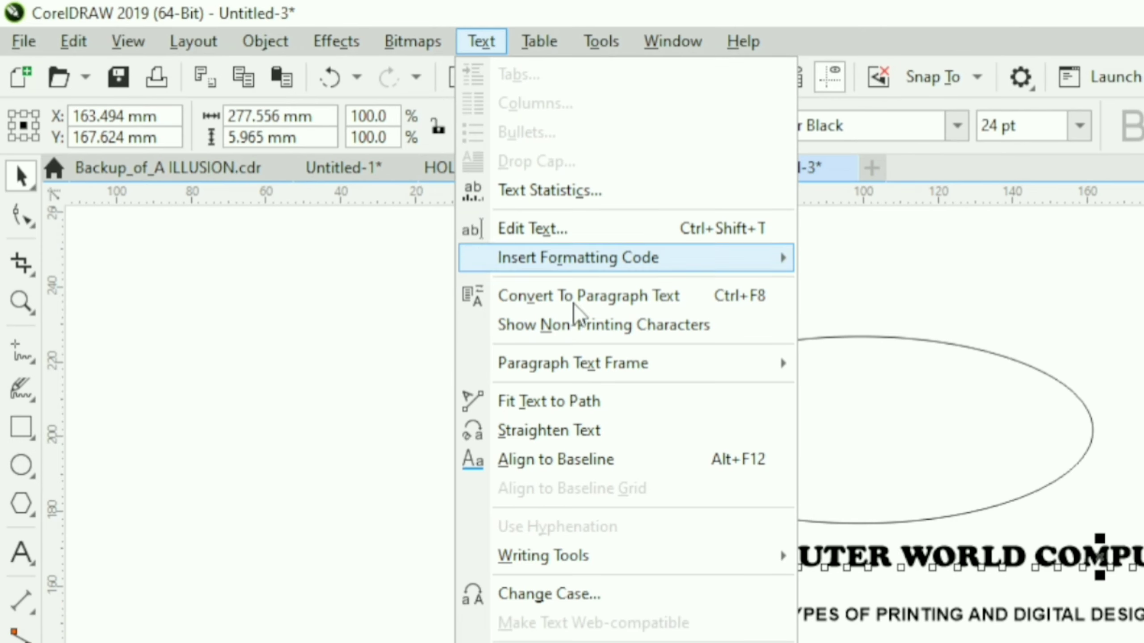
pyautogui.click(568, 401)
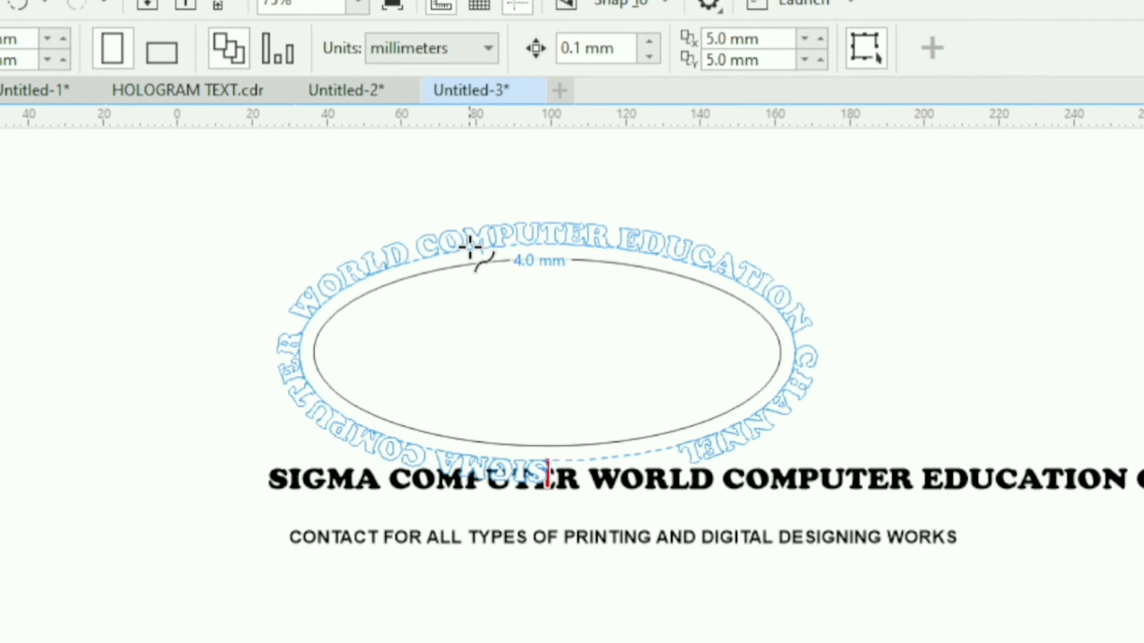
pyautogui.click(487, 252)
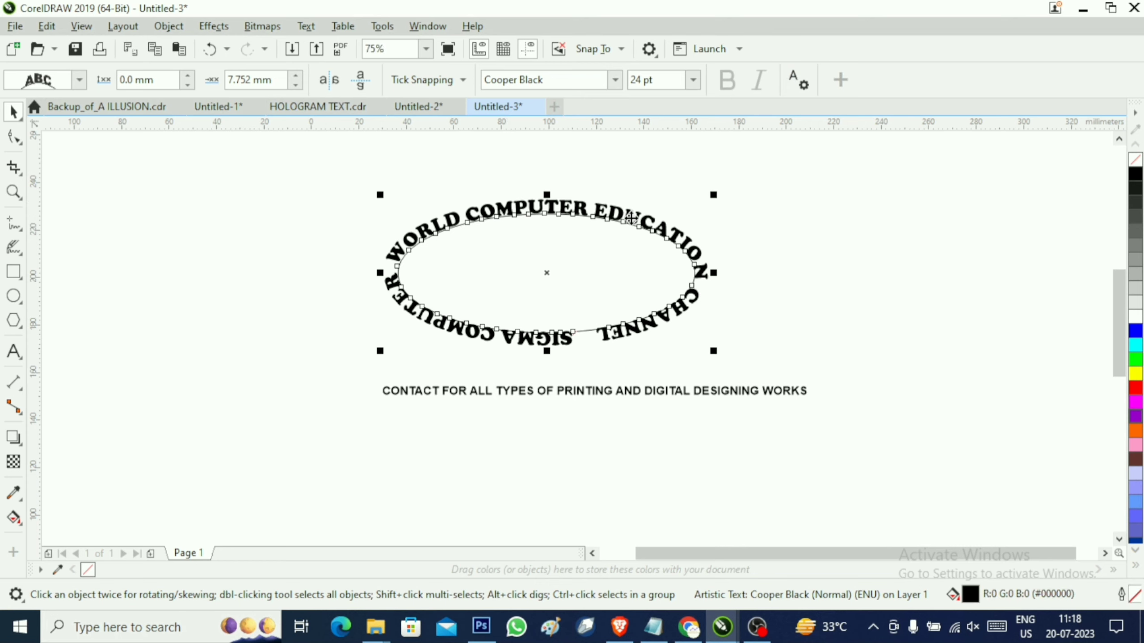
pyautogui.click(80, 79)
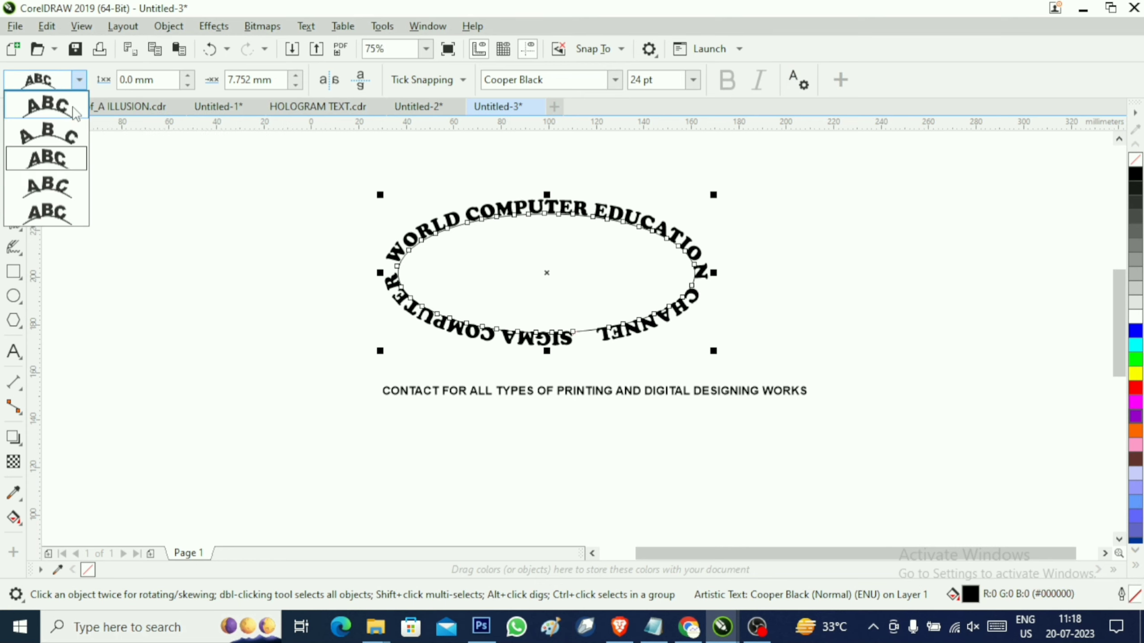
pyautogui.click(59, 160)
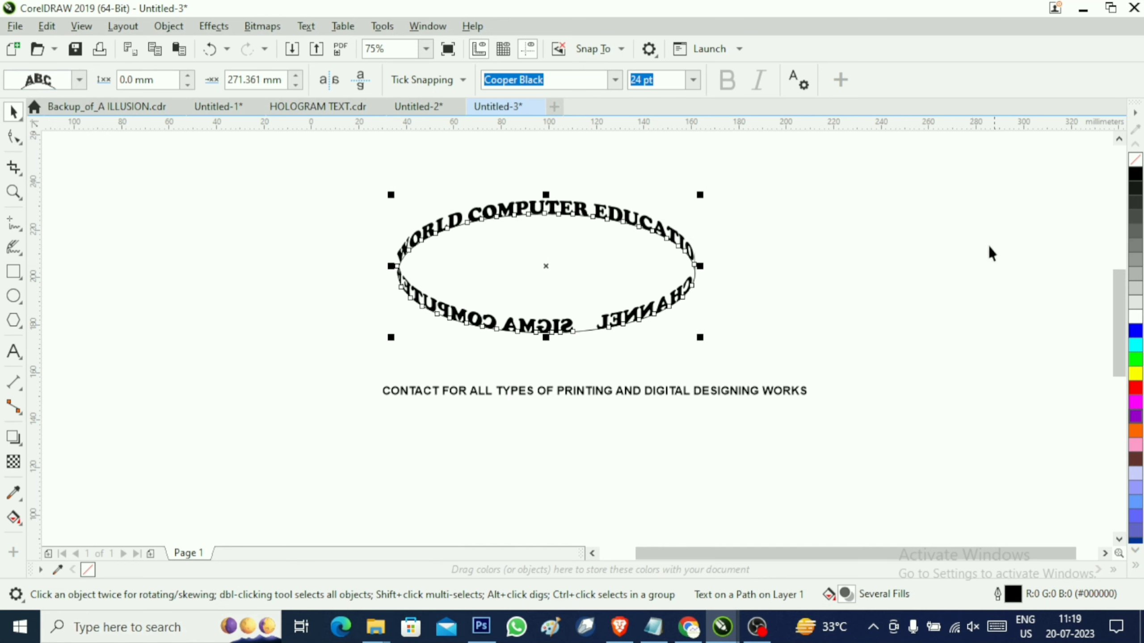
# Slide the SIGMA text around the ellipse so it starts at the upper left, placed 4 mm from the path.
pyautogui.click(659, 319)
pyautogui.click(14, 138)
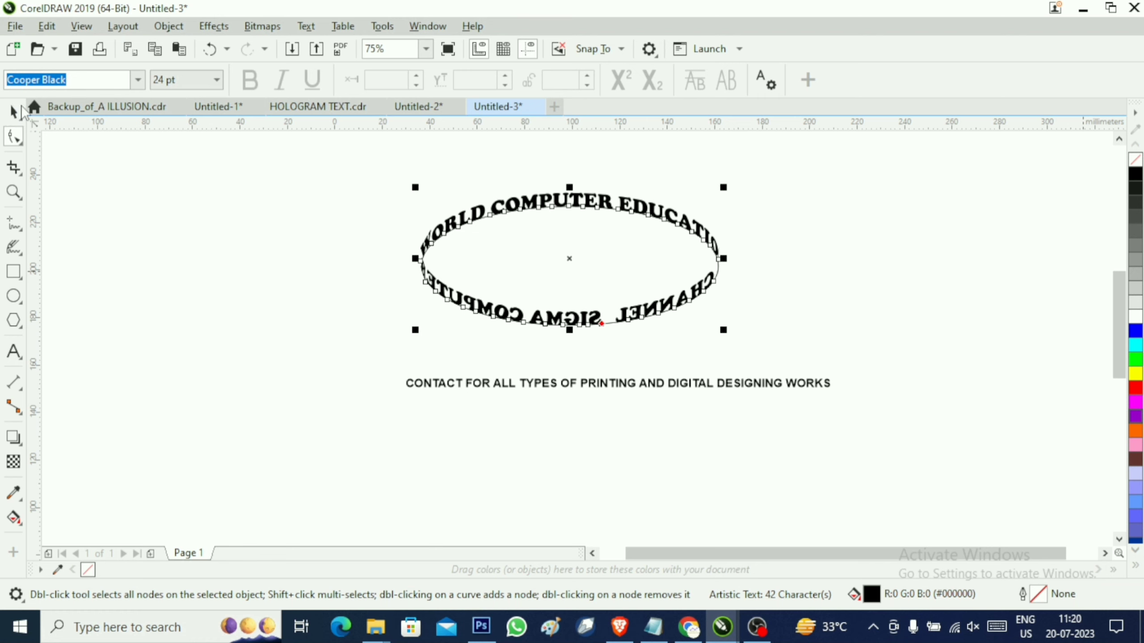
pyautogui.click(21, 111)
pyautogui.click(558, 198)
pyautogui.click(571, 199)
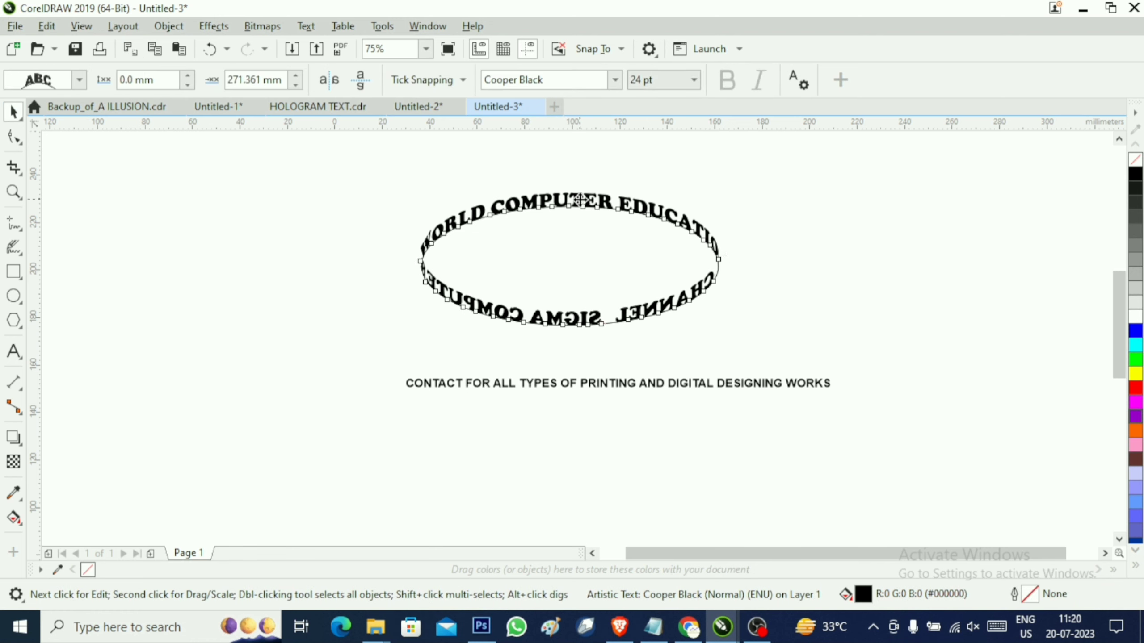
pyautogui.click(579, 200)
pyautogui.moveTo(569, 197); pyautogui.dragTo(678, 325)
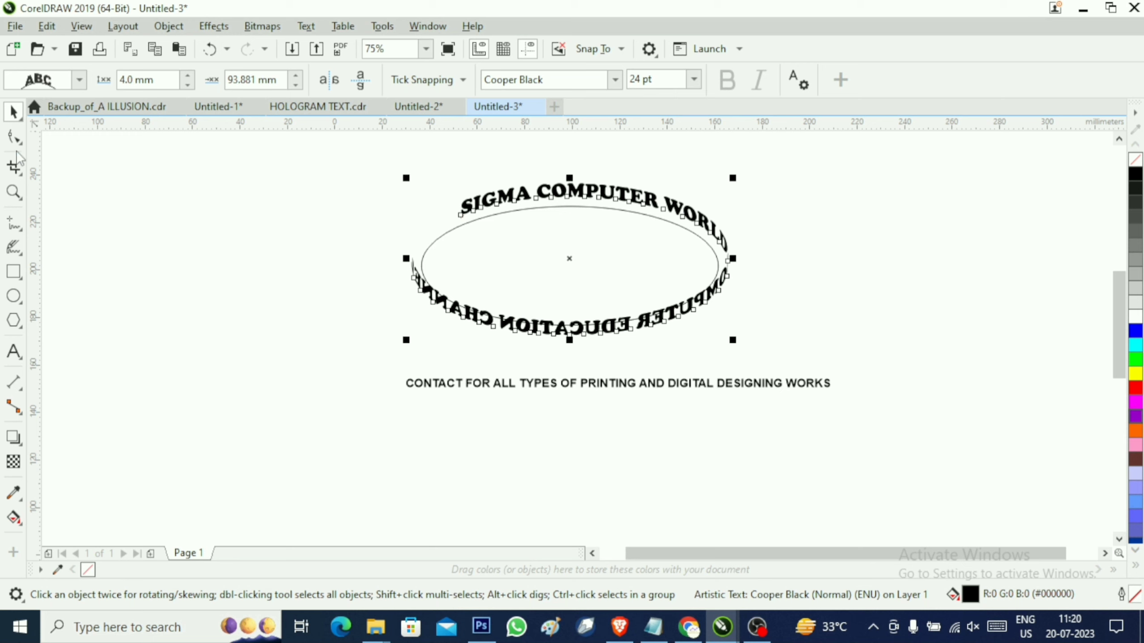
# Widen the character spacing of the SIGMA text so it wraps around nearly the whole ellipse.
pyautogui.click(14, 137)
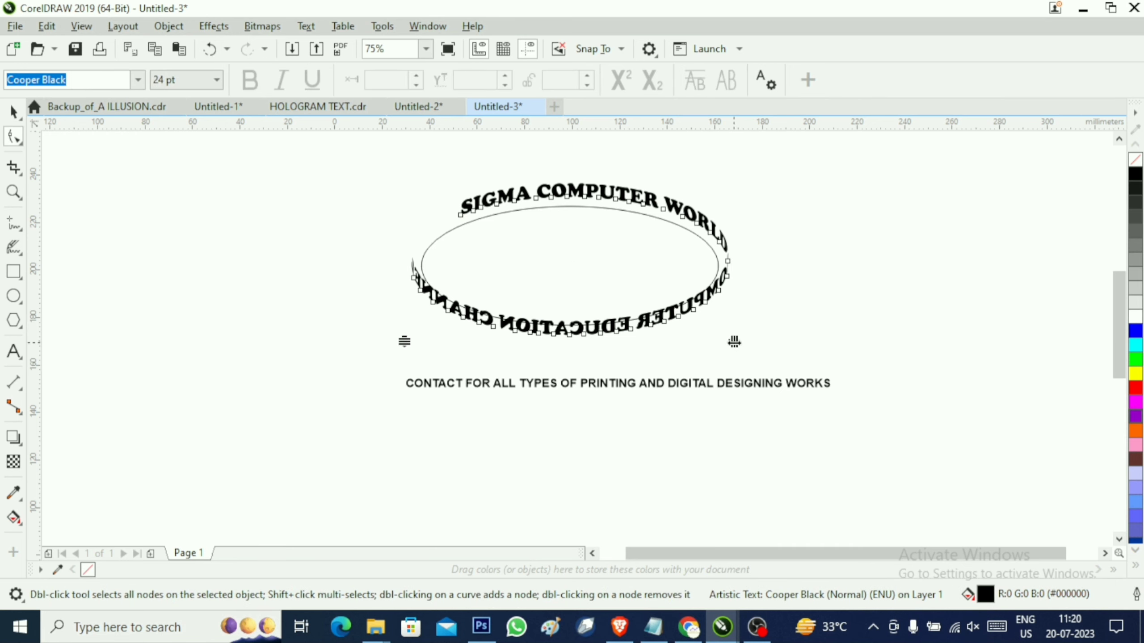
pyautogui.moveTo(734, 342)
pyautogui.mouseDown()
pyautogui.moveTo(766, 343)
pyautogui.moveTo(734, 342)
pyautogui.mouseUp()
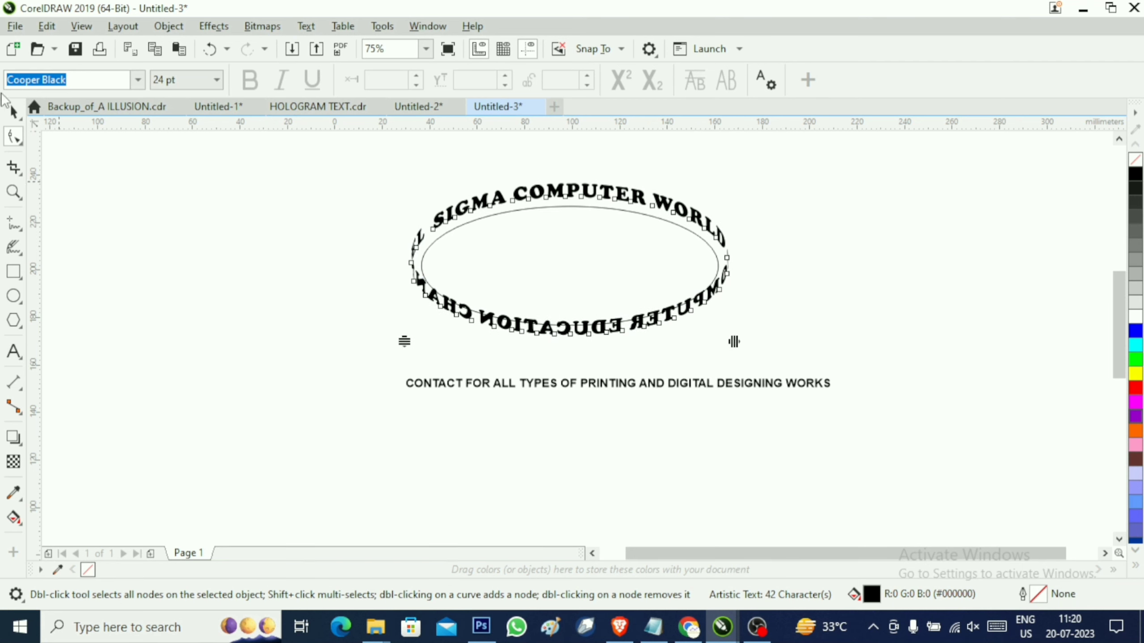
pyautogui.click(14, 112)
pyautogui.click(169, 235)
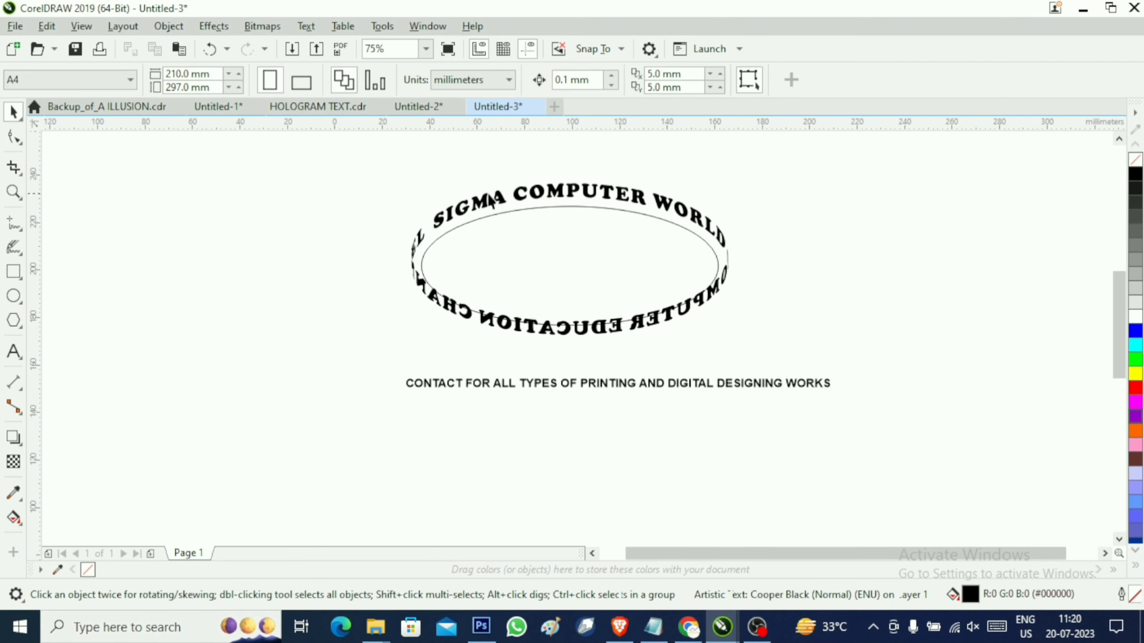
# Place a copy of the ellipse about 11 mm straight below the original.
pyautogui.click(534, 207)
pyautogui.click(534, 206)
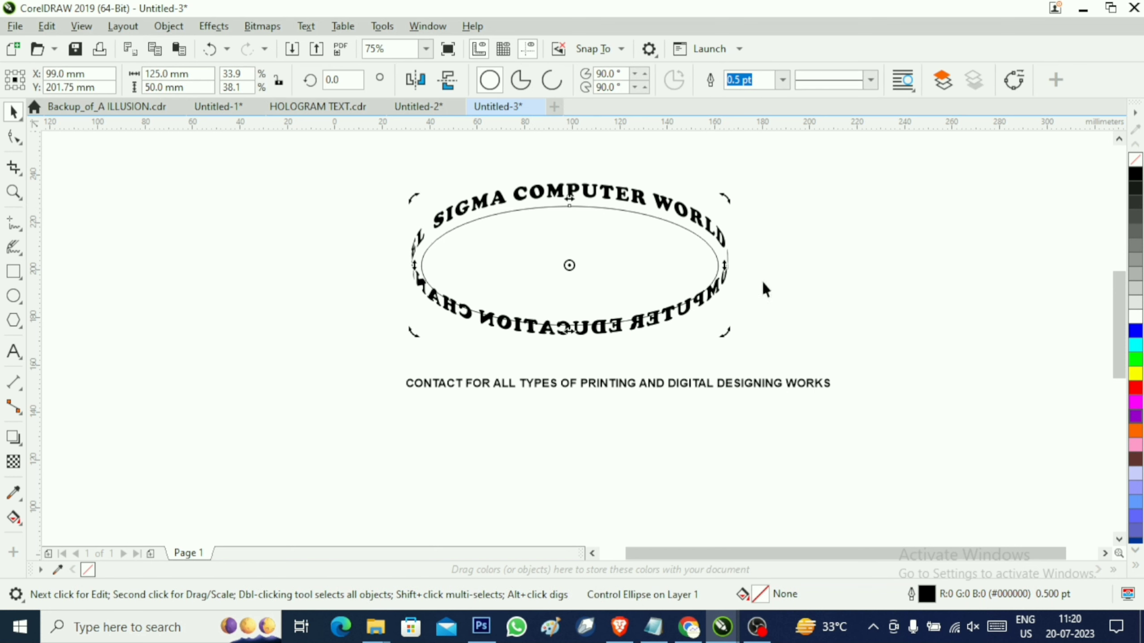
pyautogui.moveTo(605, 247)
pyautogui.mouseDown()
pyautogui.moveTo(606, 273)
pyautogui.moveTo(603, 264)
pyautogui.mouseUp()
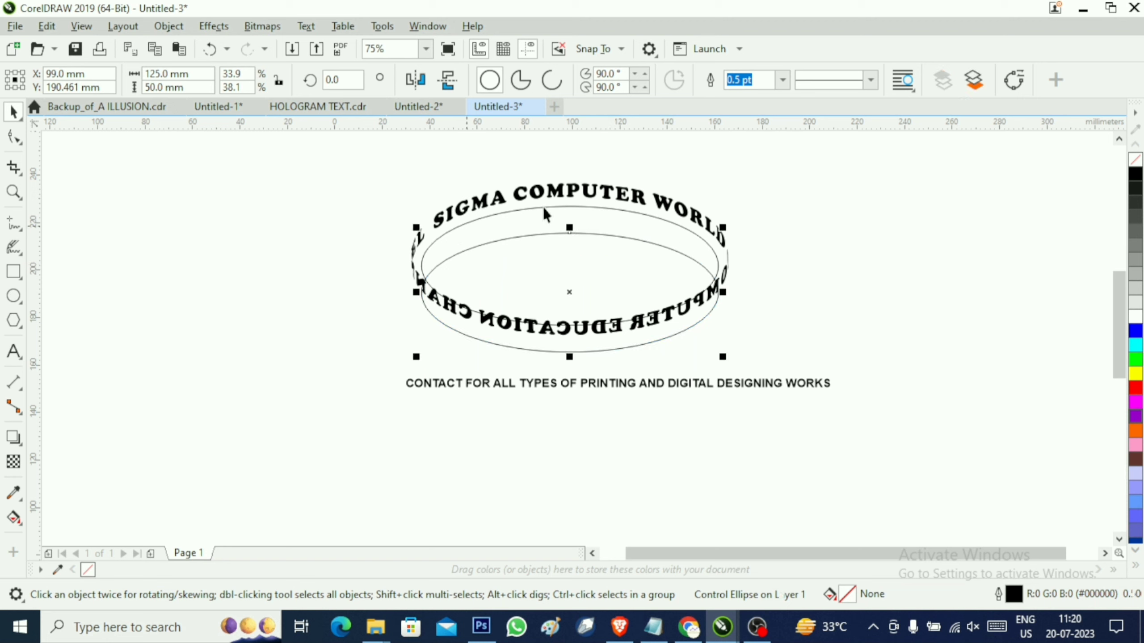
# Fit the CONTACT FOR ALL TYPES text to the lower ellipse at 0 mm distance from the path.
pyautogui.click(608, 381)
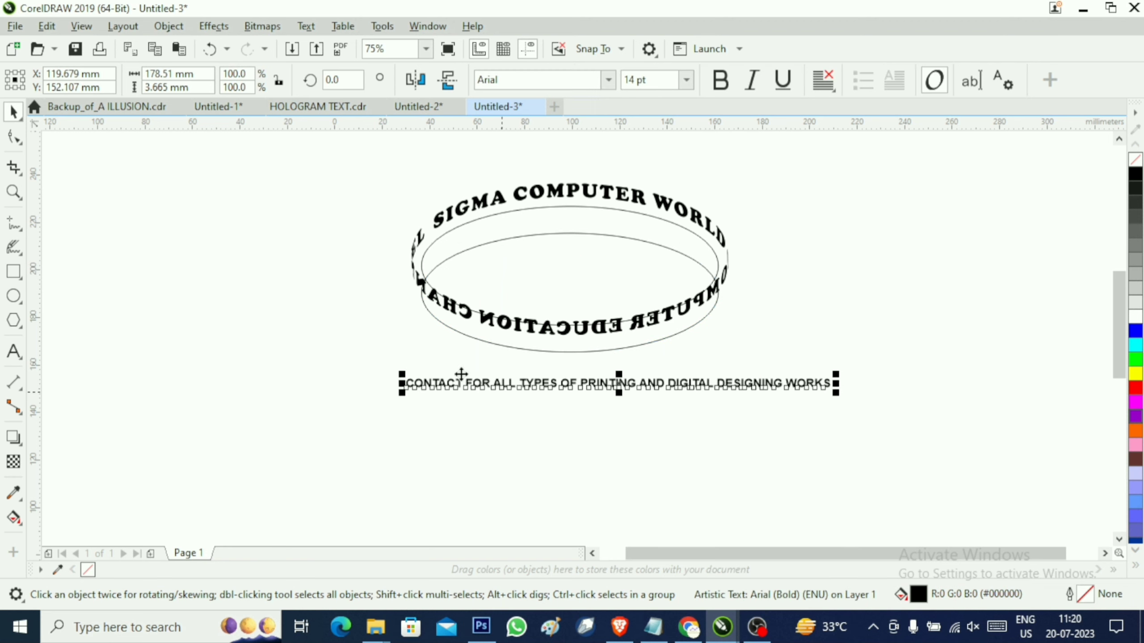
pyautogui.click(306, 26)
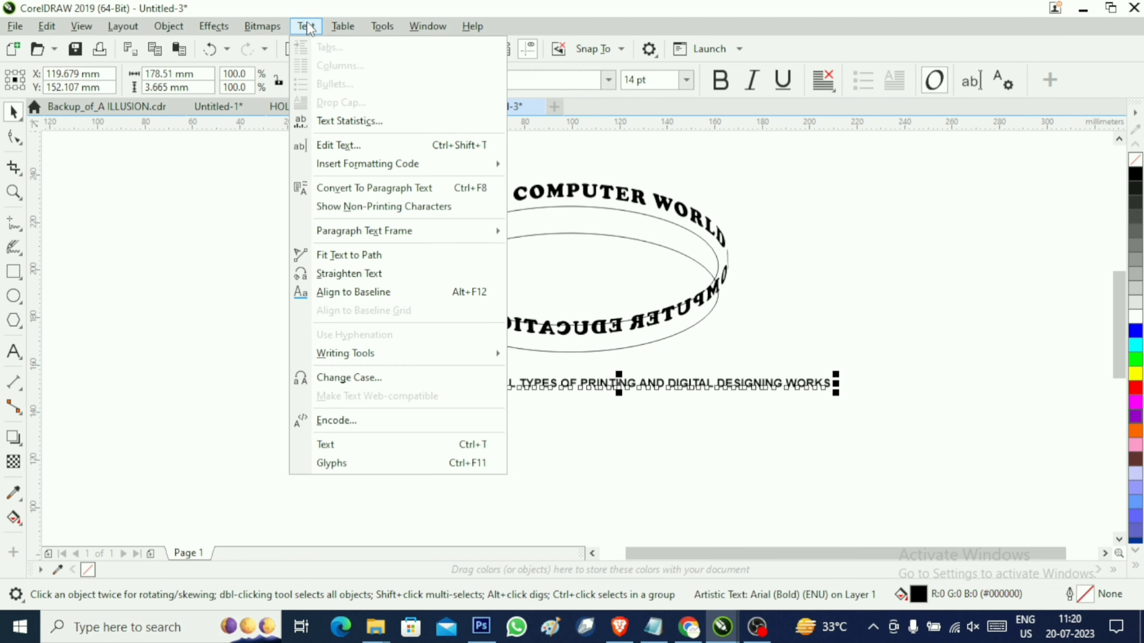
pyautogui.click(348, 255)
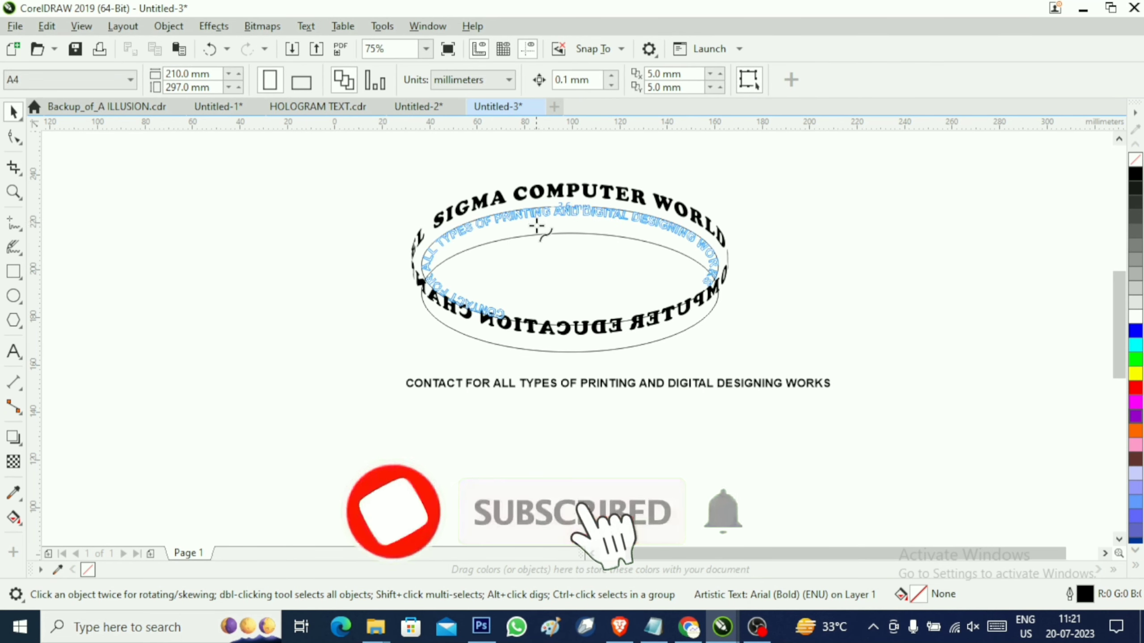
pyautogui.click(540, 225)
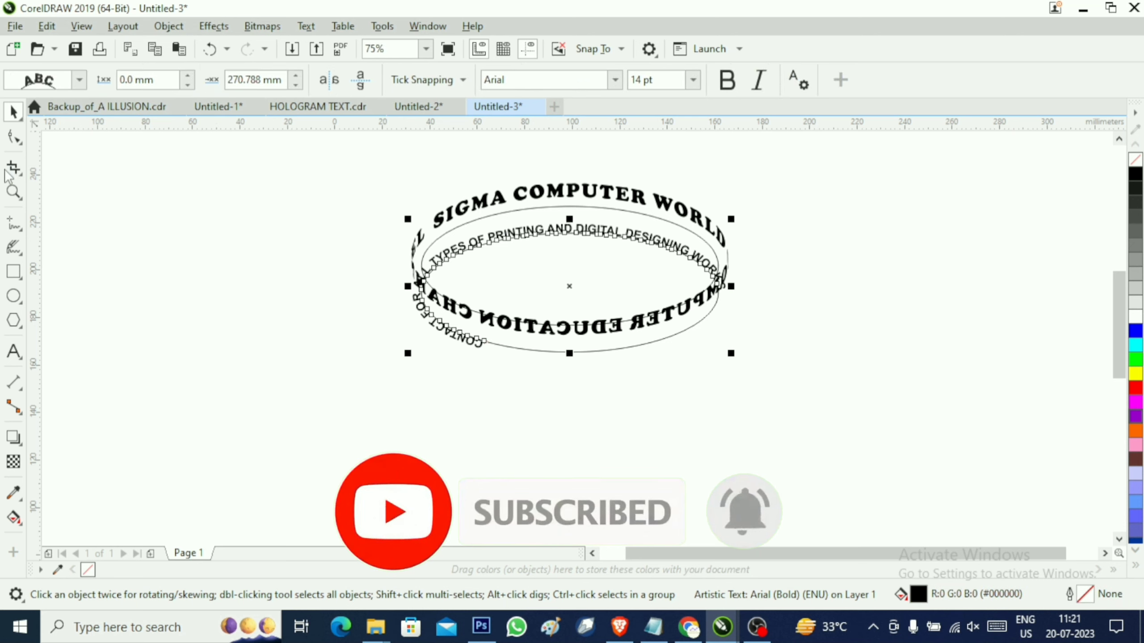
# Widen the character spacing of the CONTACT text so it wraps around the whole lower ellipse, and switch it to the third, skewed text orientation.
pyautogui.click(13, 137)
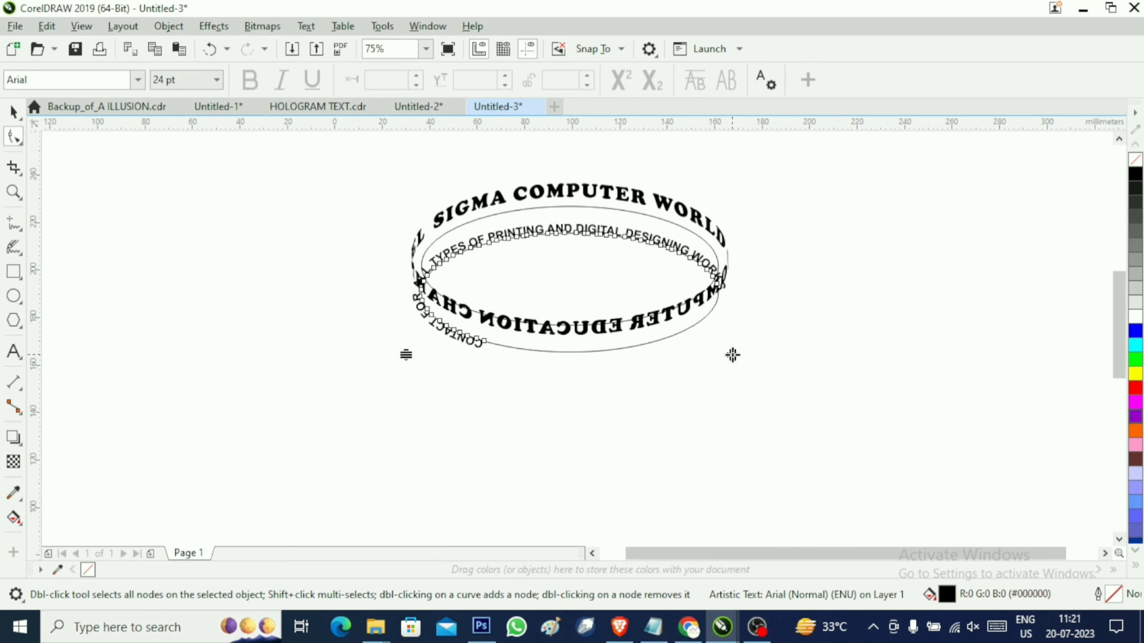
pyautogui.moveTo(732, 355)
pyautogui.mouseDown()
pyautogui.moveTo(784, 342)
pyautogui.moveTo(732, 369)
pyautogui.moveTo(789, 359)
pyautogui.moveTo(732, 367)
pyautogui.mouseUp()
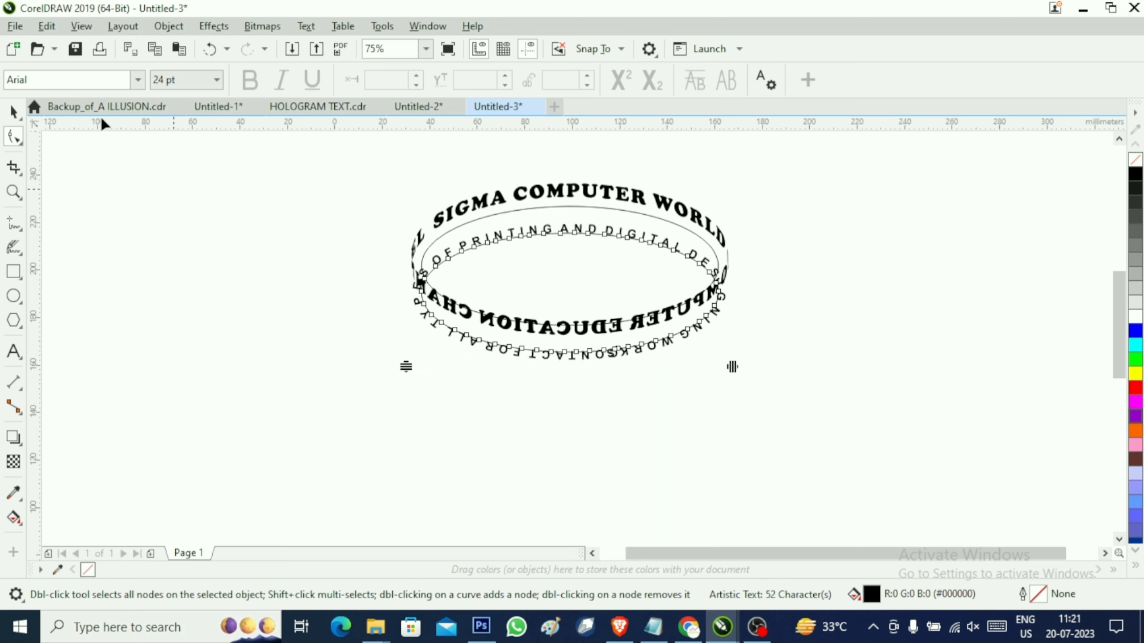
pyautogui.click(14, 352)
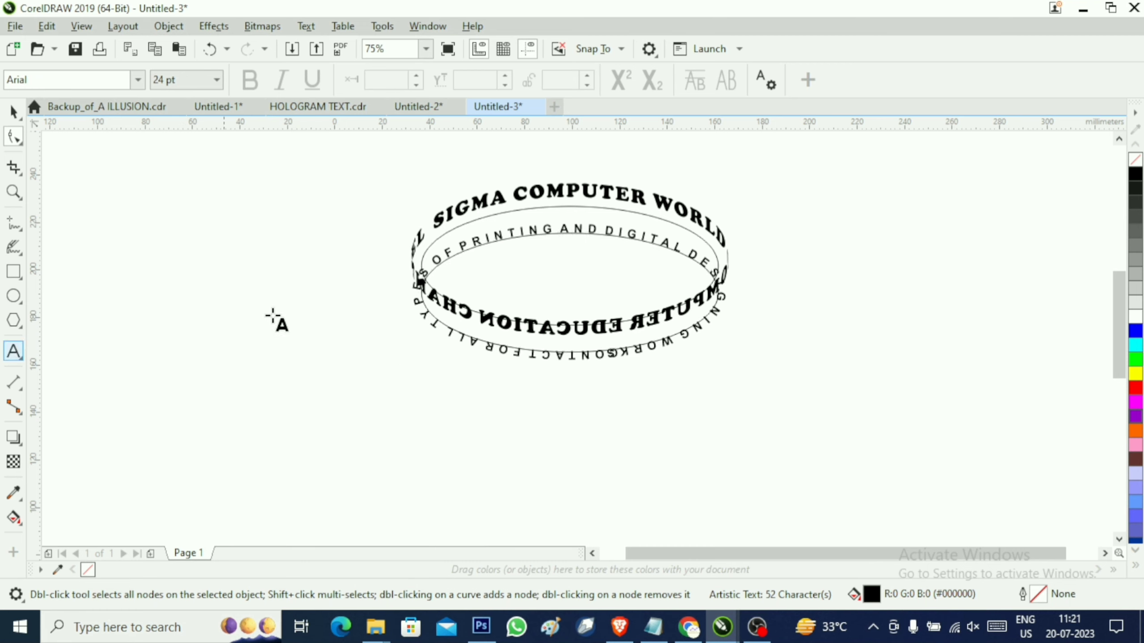
pyautogui.click(460, 336)
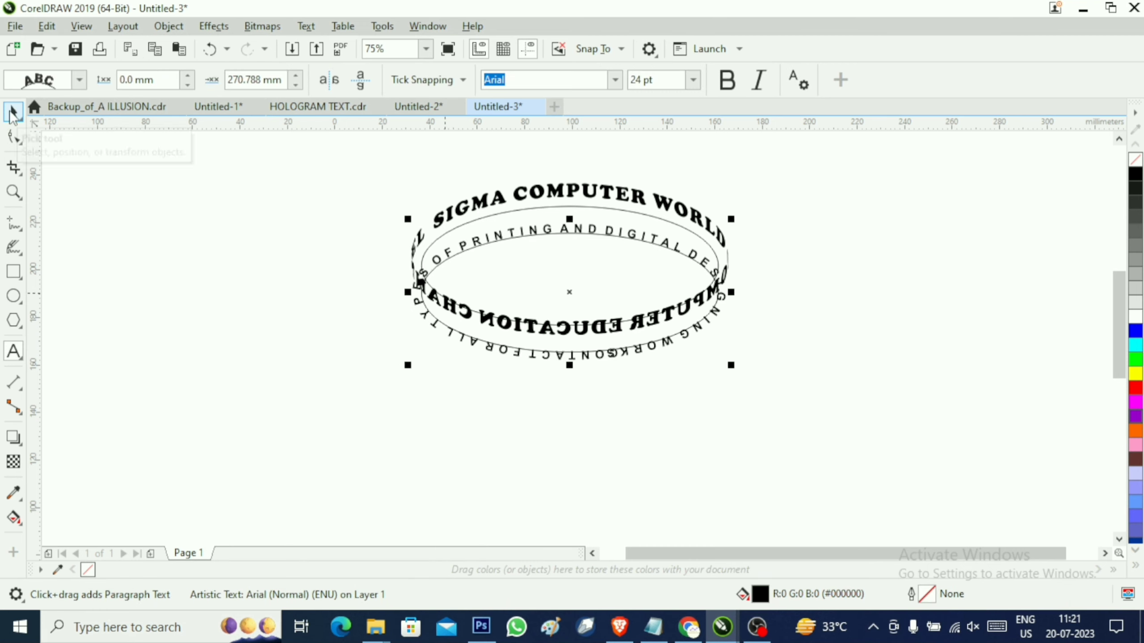
pyautogui.click(79, 79)
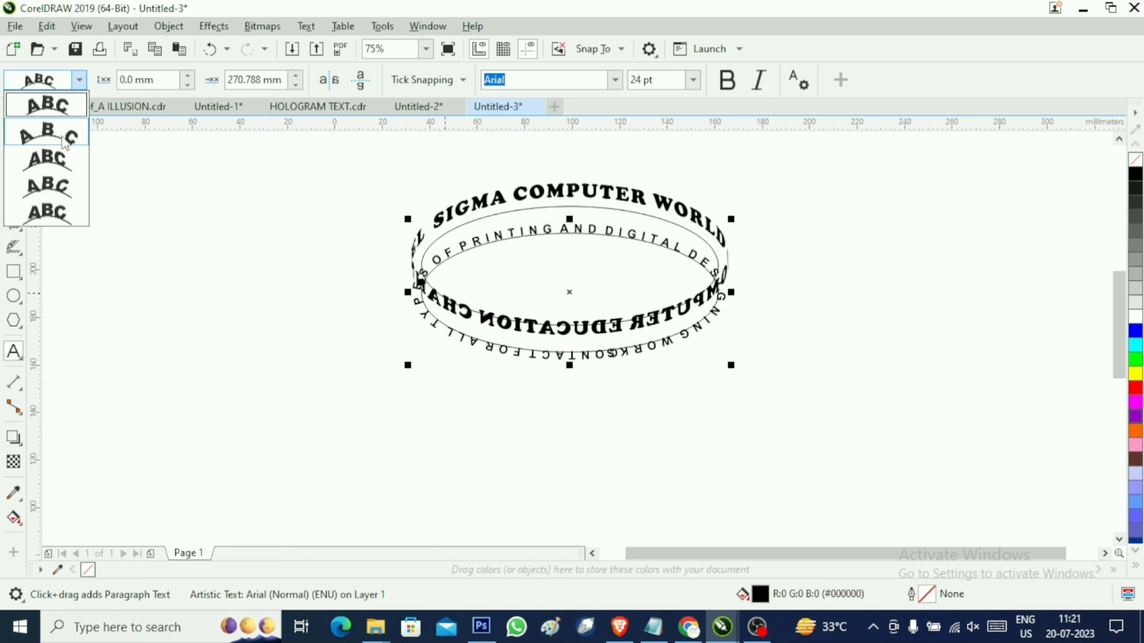
pyautogui.click(59, 156)
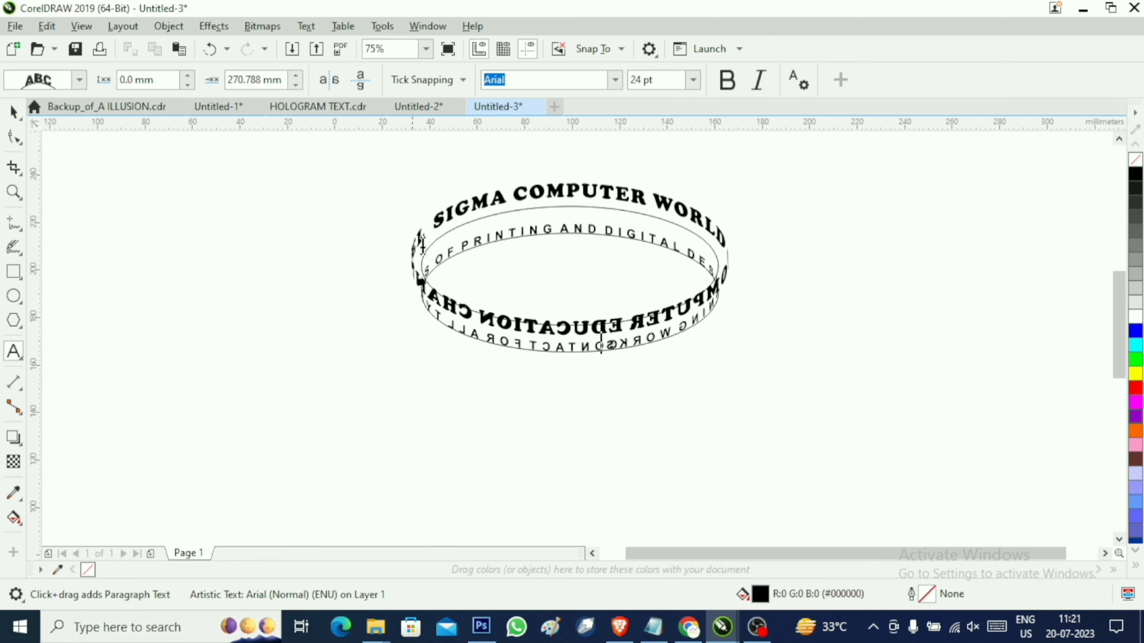
pyautogui.click(14, 113)
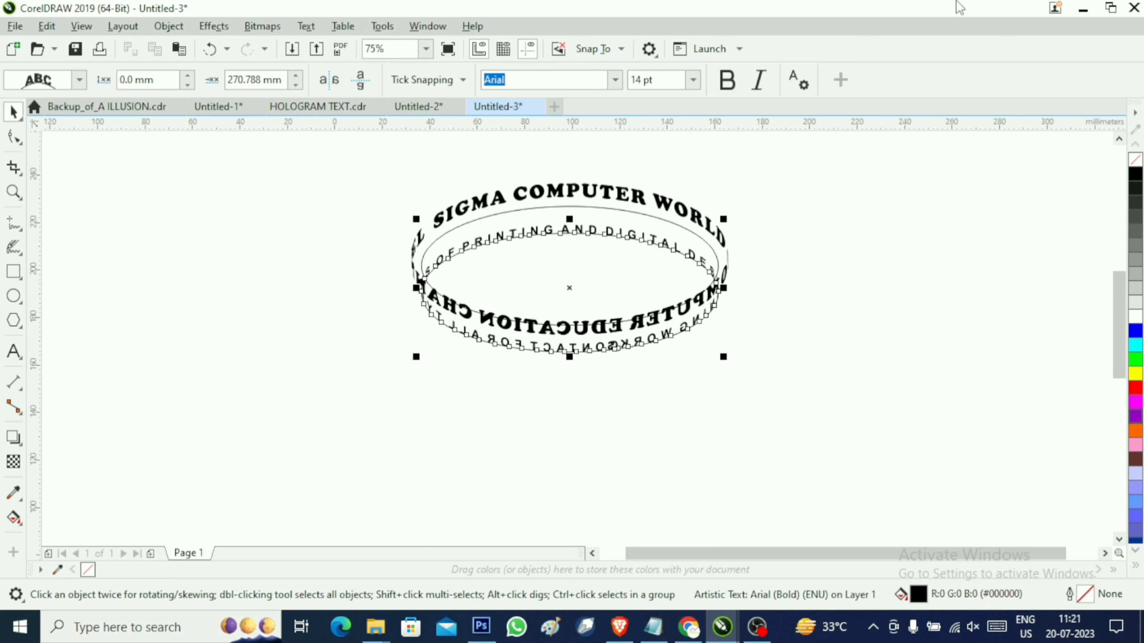
# Delete the upper ellipse that the SIGMA text follows, keeping the curved text.
pyautogui.click(583, 219)
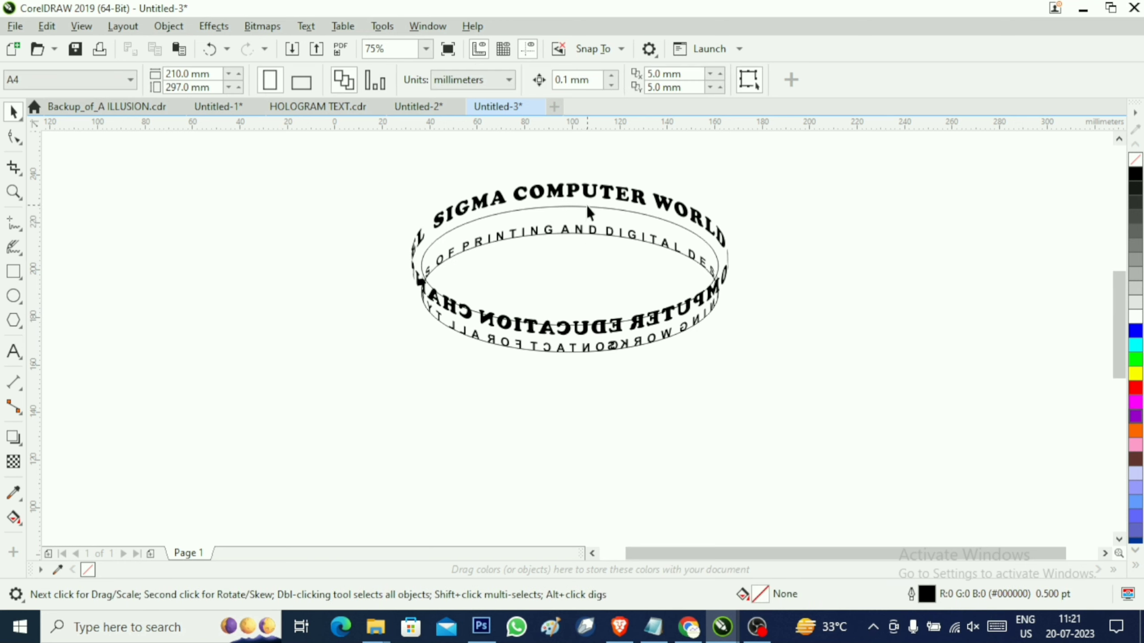
pyautogui.click(593, 209)
pyautogui.click(593, 209)
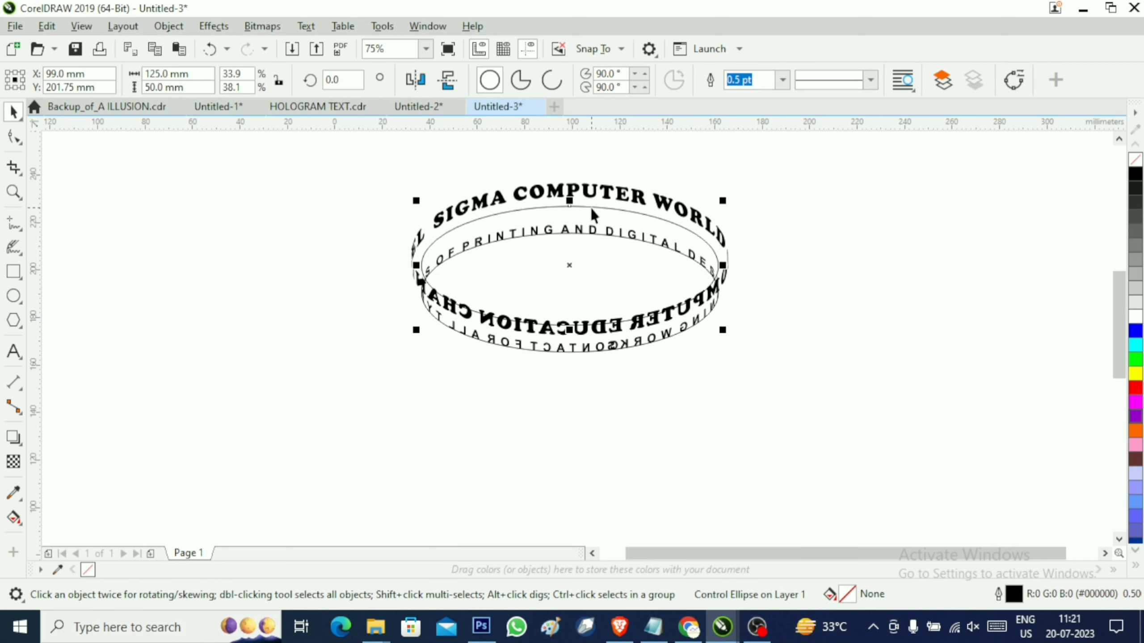
pyautogui.click(591, 207)
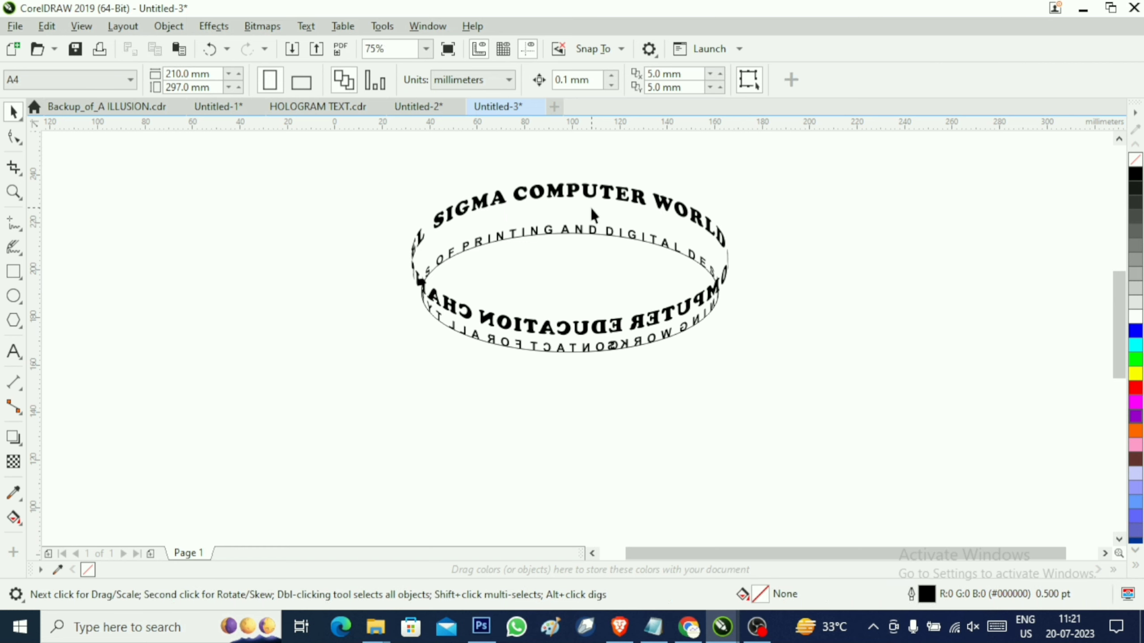
# Slide the CONTACT text to start at the ellipse's upper left, 6 mm from the path, and widen its character spacing slightly.
pyautogui.click(584, 226)
pyautogui.moveTo(584, 226); pyautogui.dragTo(683, 355)
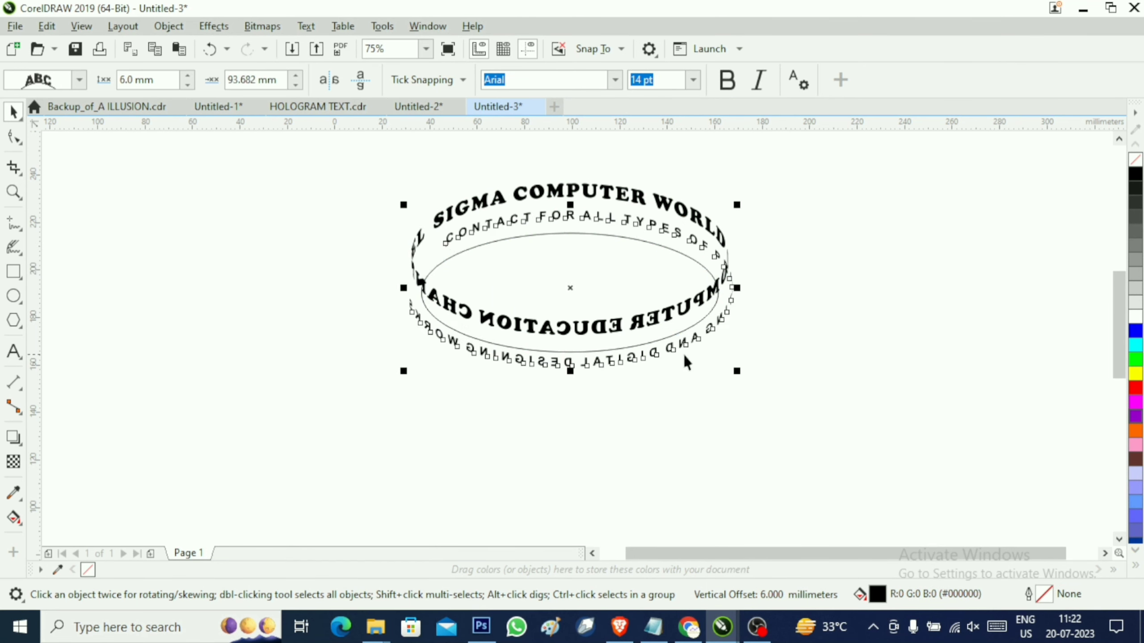
pyautogui.click(12, 139)
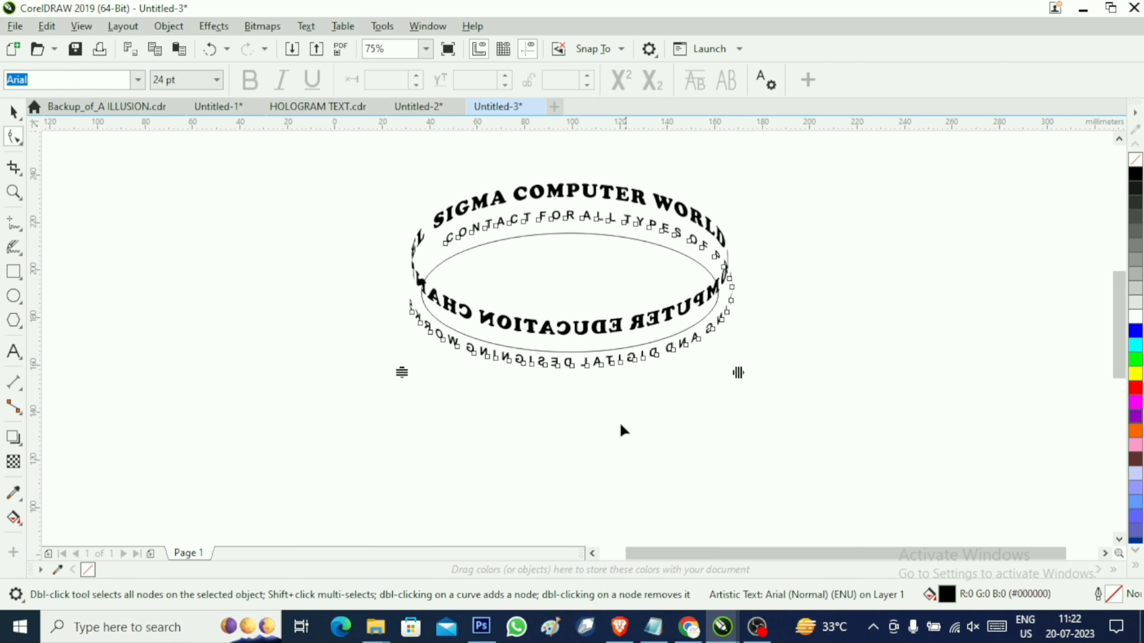
pyautogui.hotkey('ctrl', 'a')
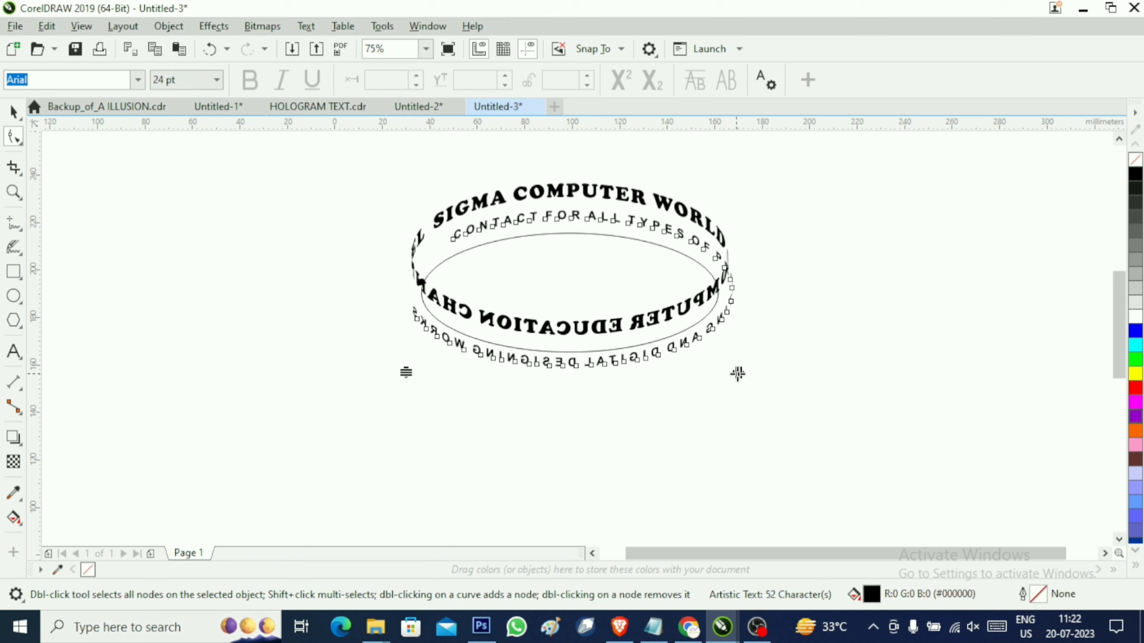
pyautogui.moveTo(787, 355); pyautogui.dragTo(737, 372)
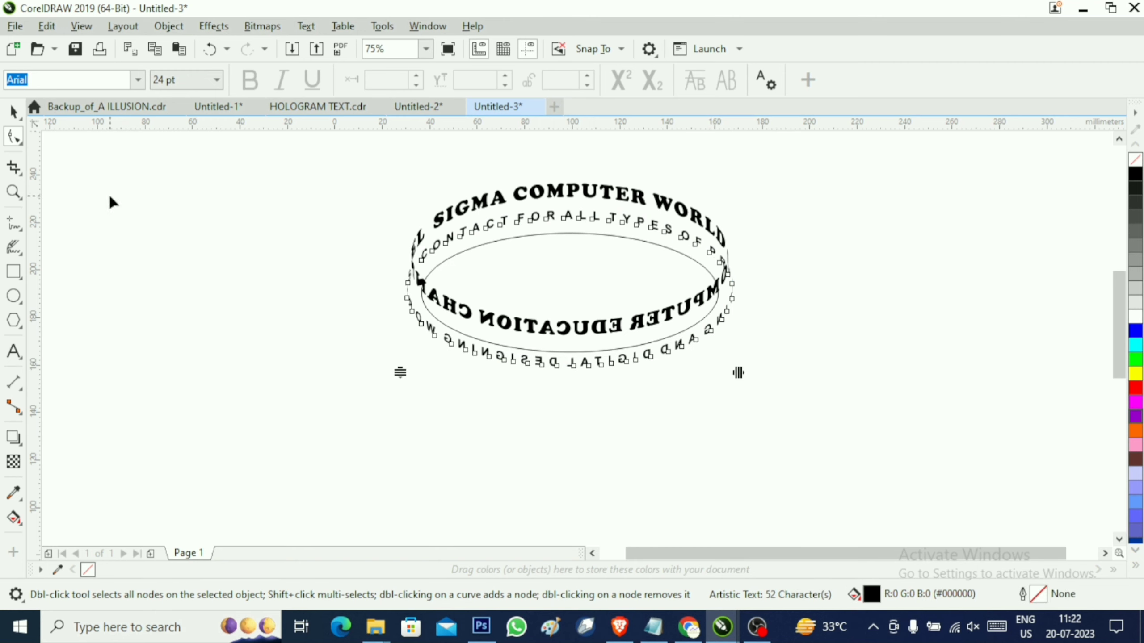
pyautogui.click(13, 113)
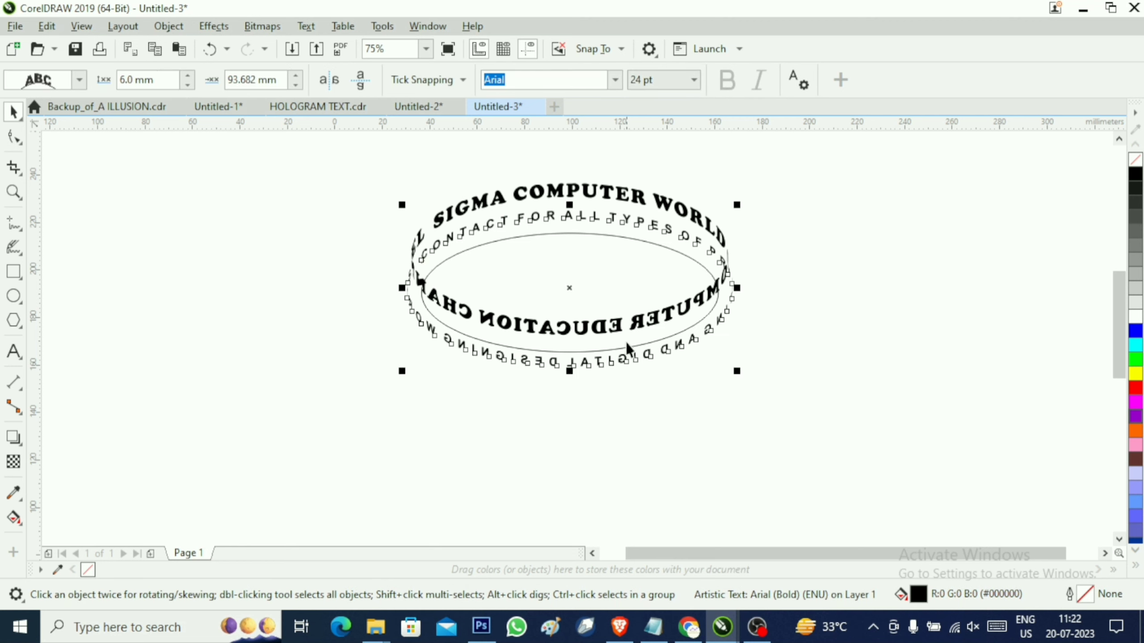
# Delete the lower ellipse and place a copy of both curved texts to the right of the original.
pyautogui.click(638, 345)
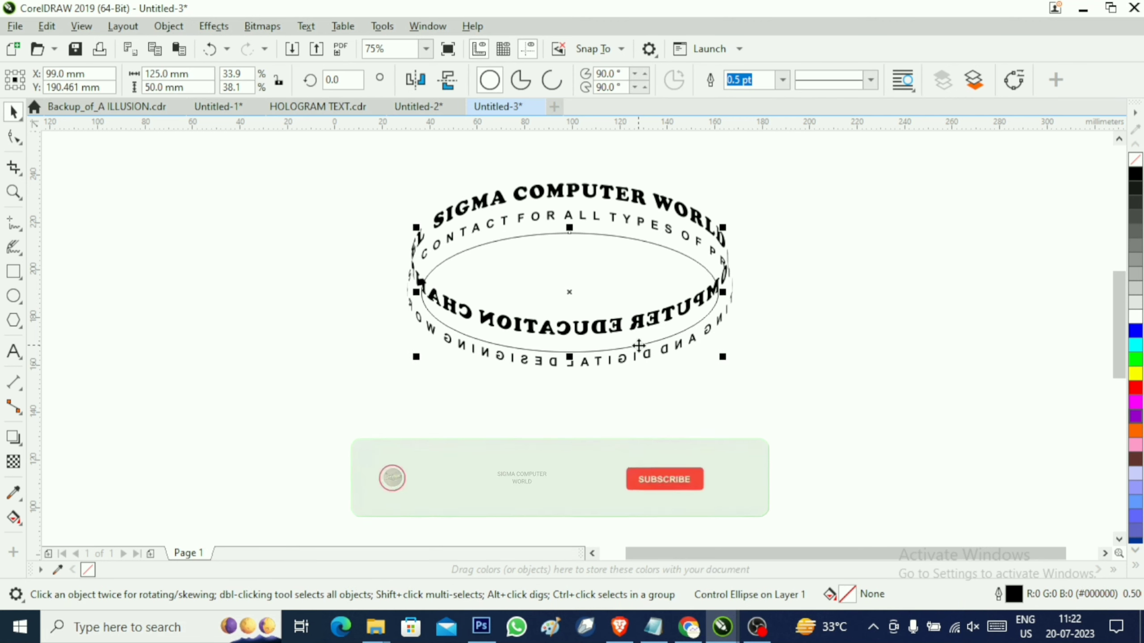
pyautogui.press('Escape')
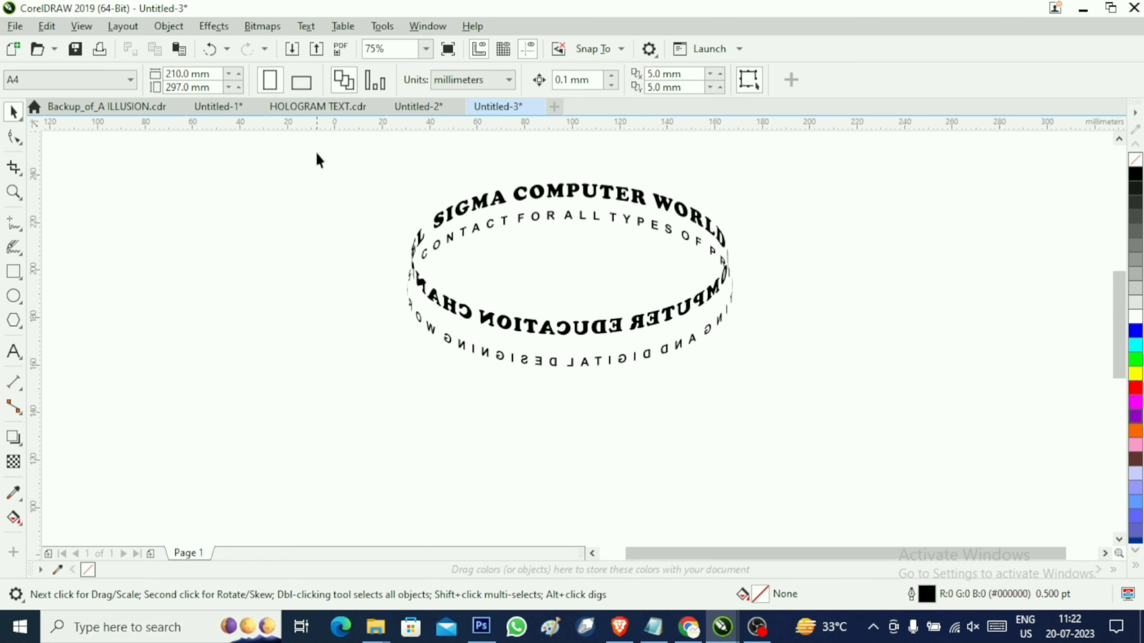
pyautogui.moveTo(786, 404); pyautogui.dragTo(786, 403)
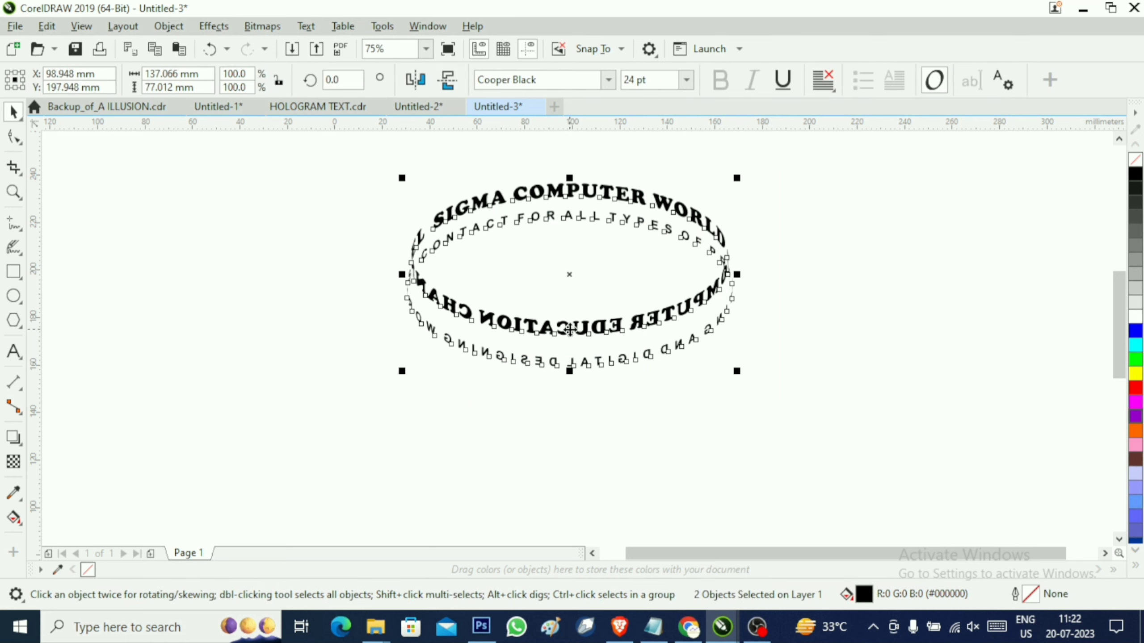
pyautogui.moveTo(572, 328); pyautogui.dragTo(770, 331)
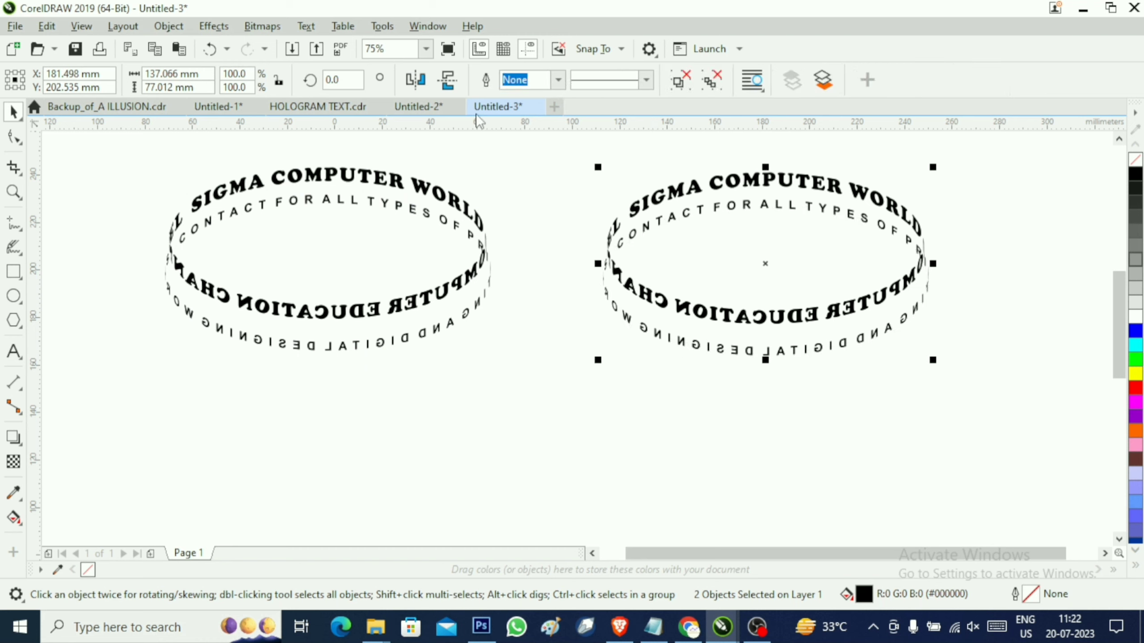
# Group the two copied texts and give the group a 50% Black fill and outline.
pyautogui.hotkey('ctrl', 'g')
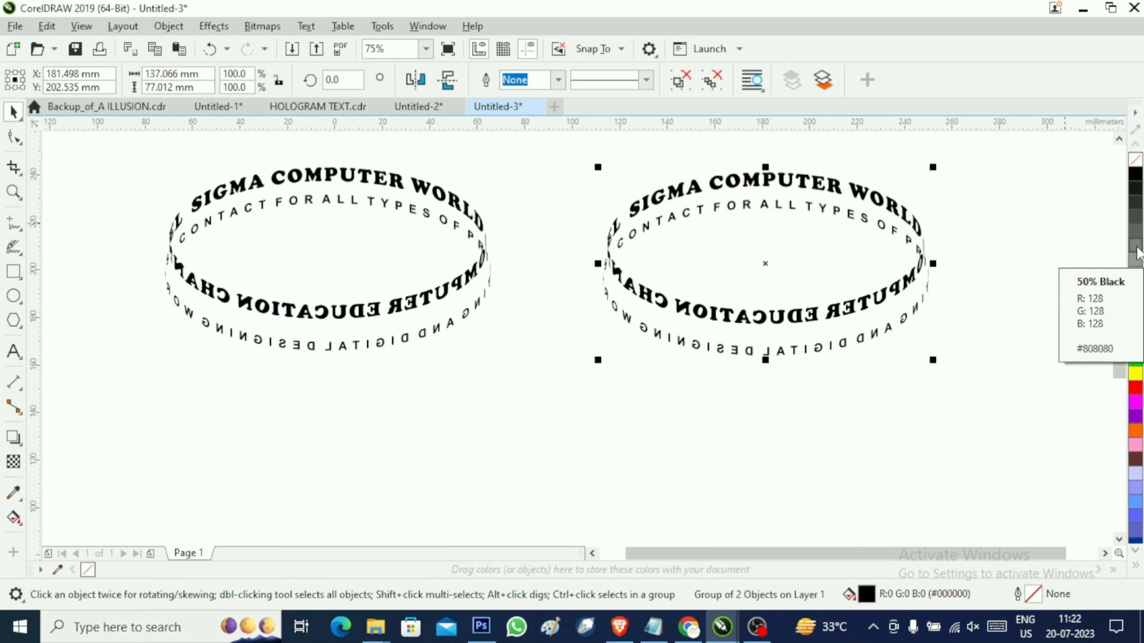
pyautogui.click(1136, 246)
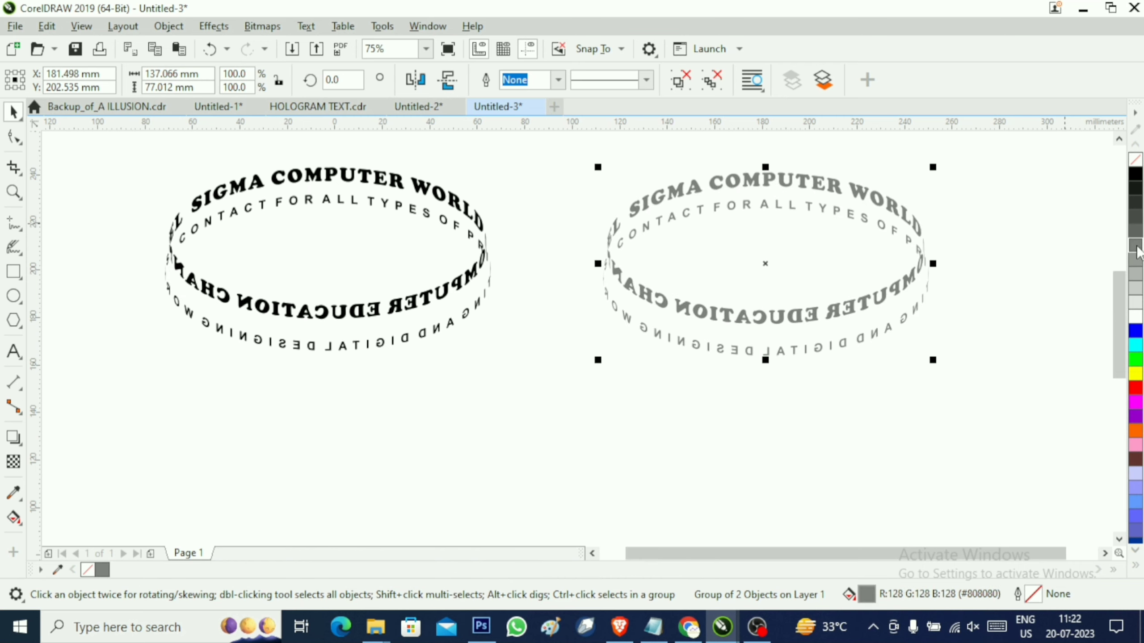
pyautogui.rightClick(1136, 247)
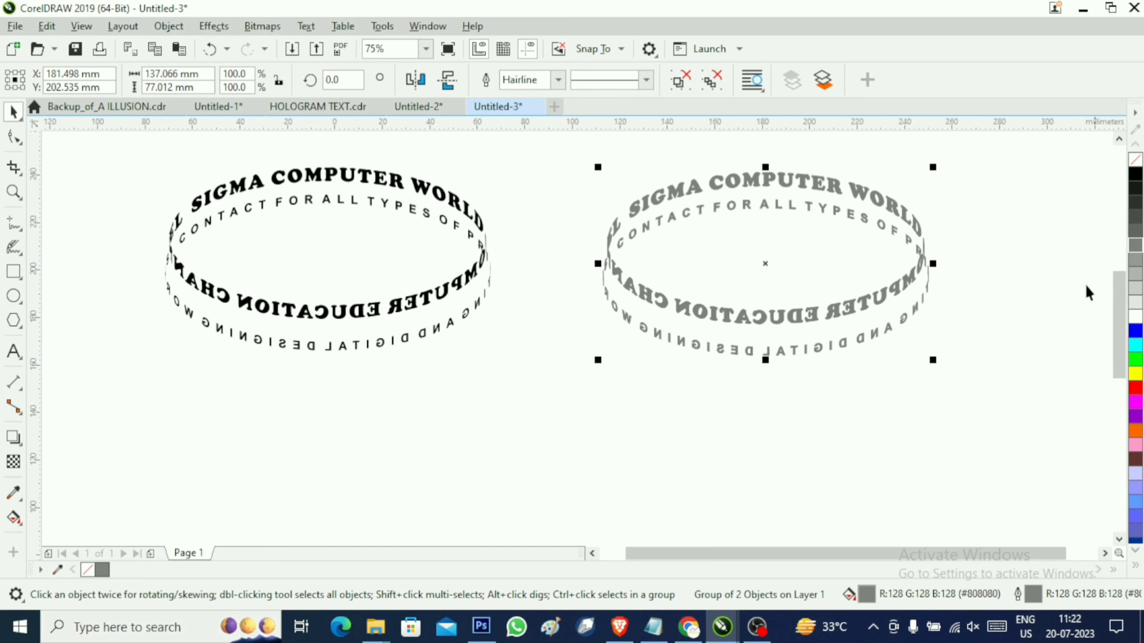
# Apply a left-to-right linear fountain fill across the grouped copy, with a white colour node added at 48%.
pyautogui.click(14, 518)
pyautogui.click(68, 518)
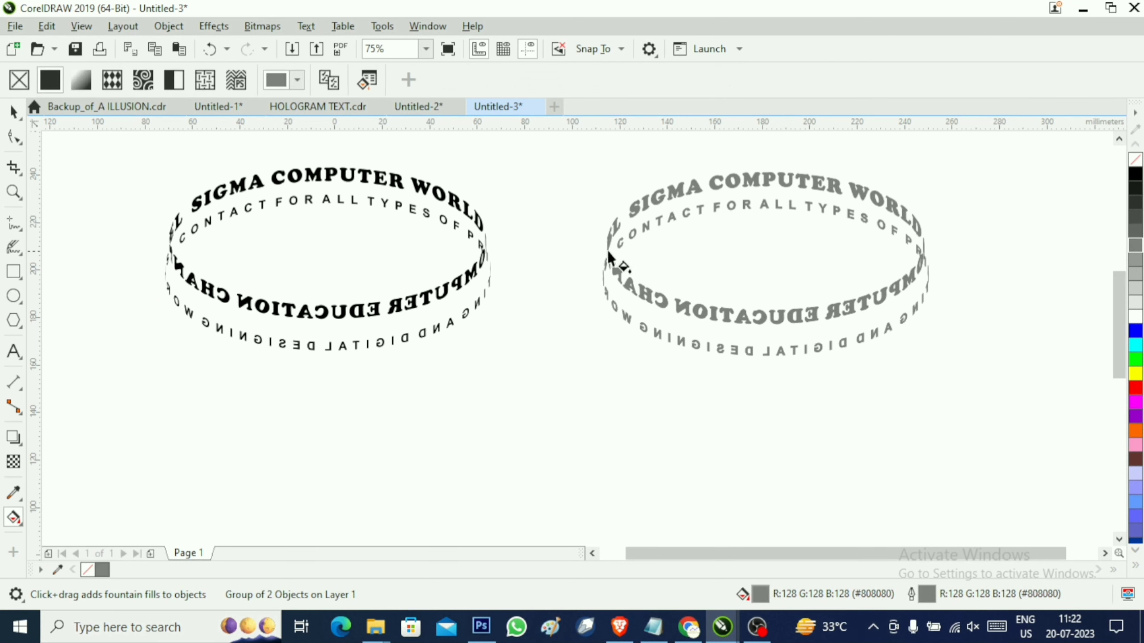
pyautogui.moveTo(592, 233); pyautogui.dragTo(927, 240)
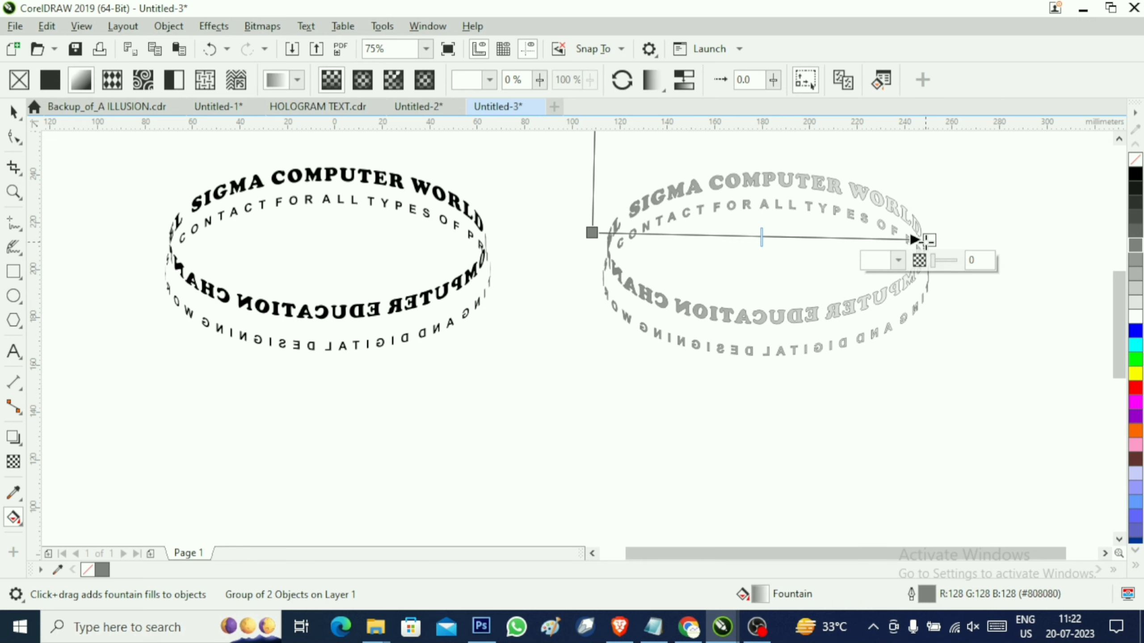
pyautogui.doubleClick(754, 236)
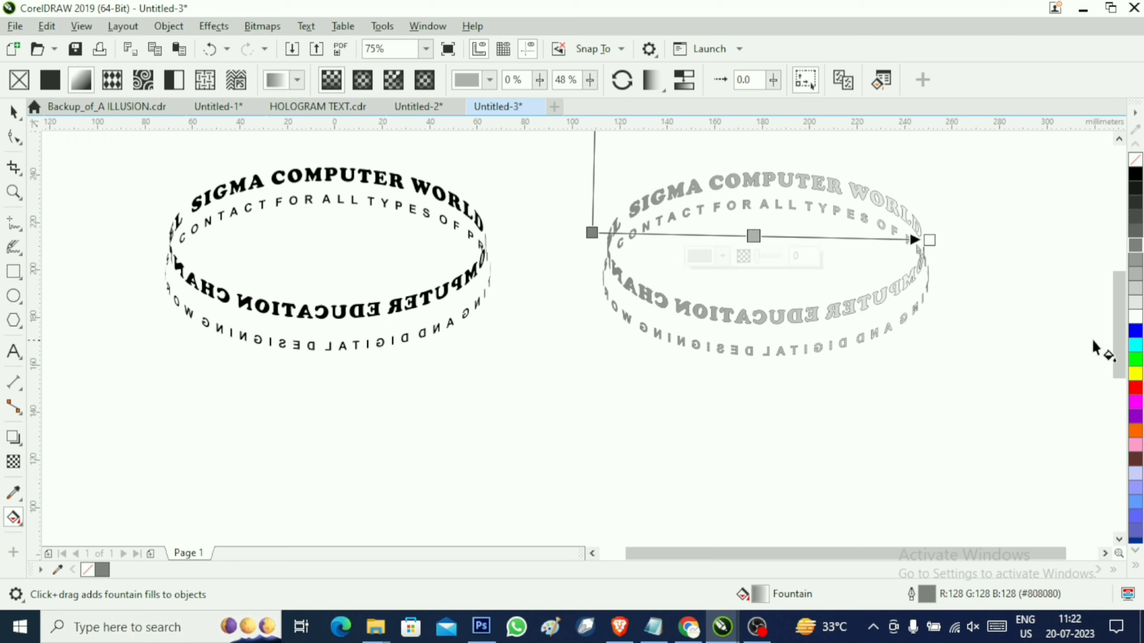
pyautogui.click(1139, 318)
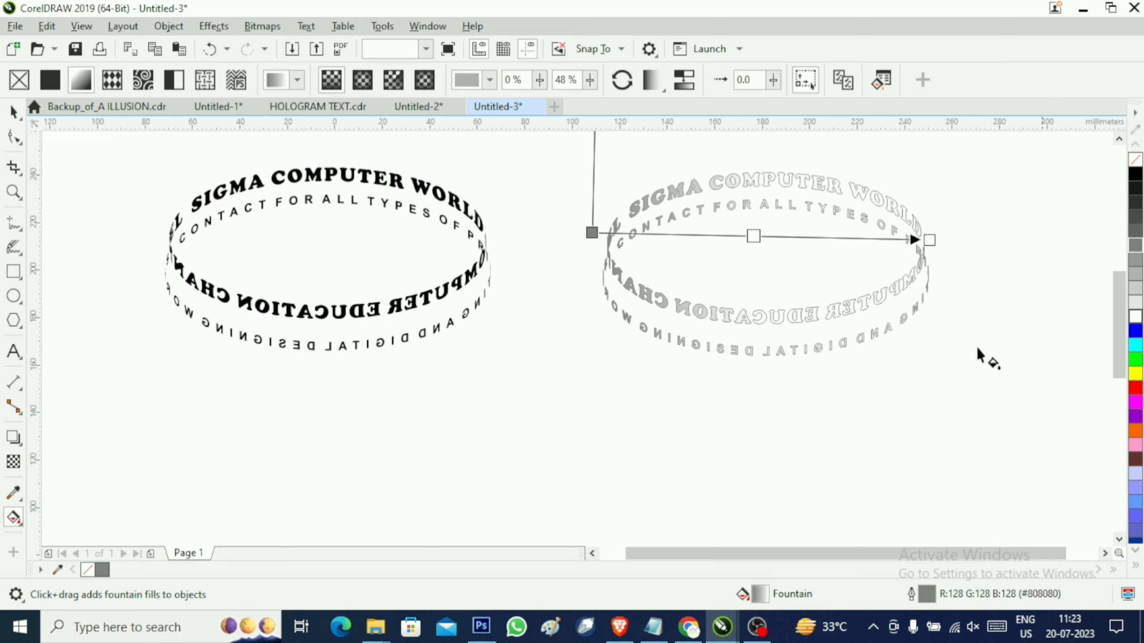
# Set the gradient's end colour to 50% Black and move both end handles slightly lower across the grouped copy.
pyautogui.moveTo(592, 232); pyautogui.dragTo(594, 248)
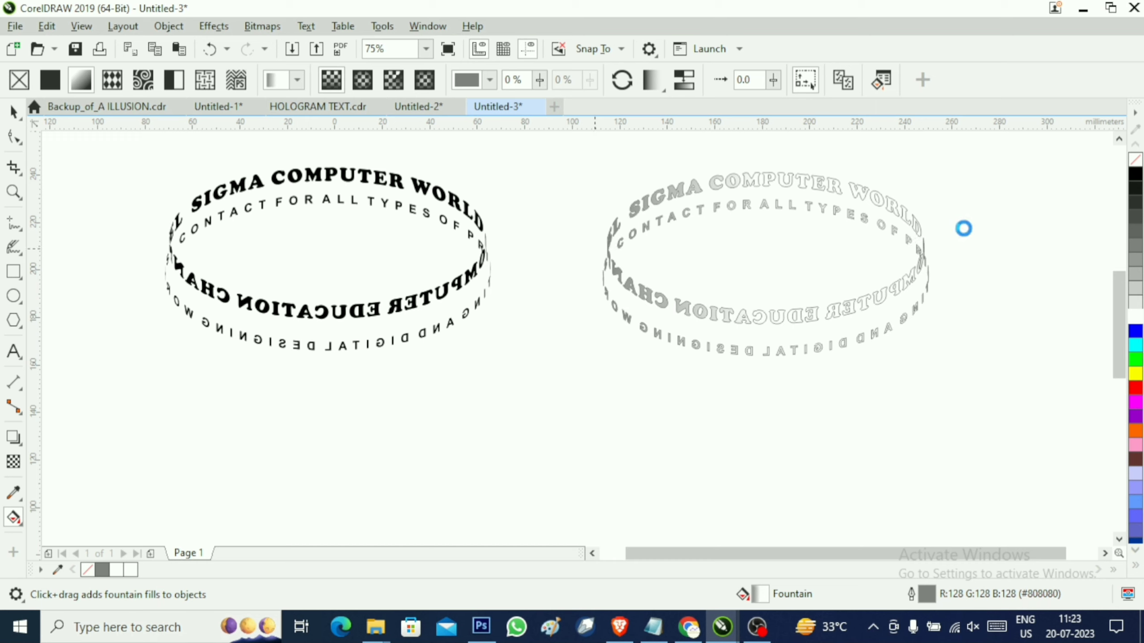
pyautogui.click(929, 239)
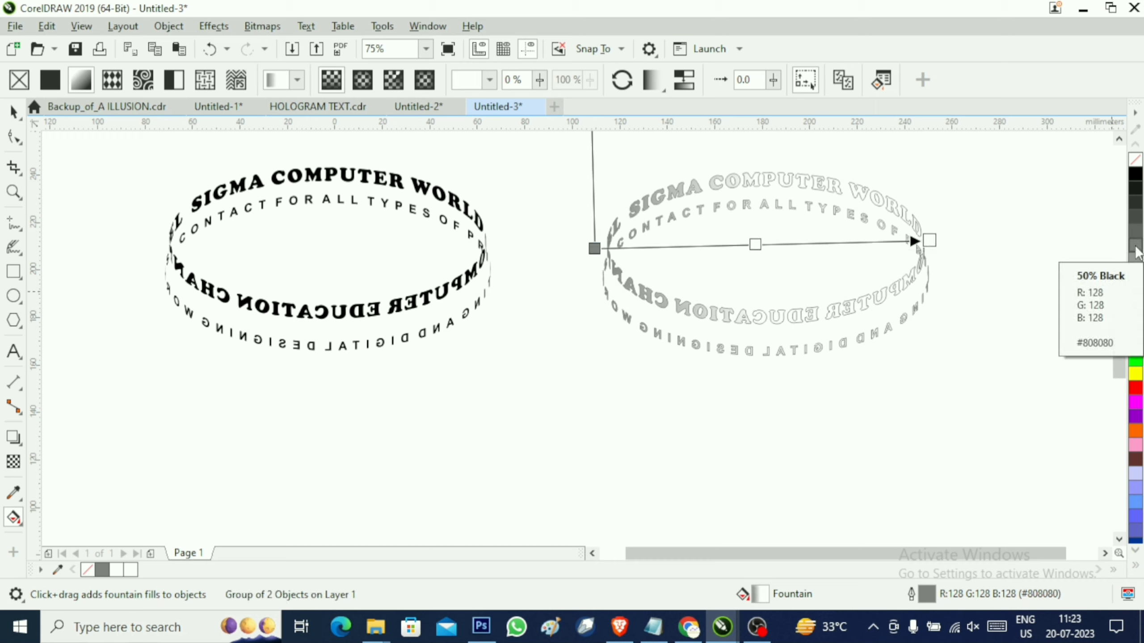
pyautogui.click(1135, 246)
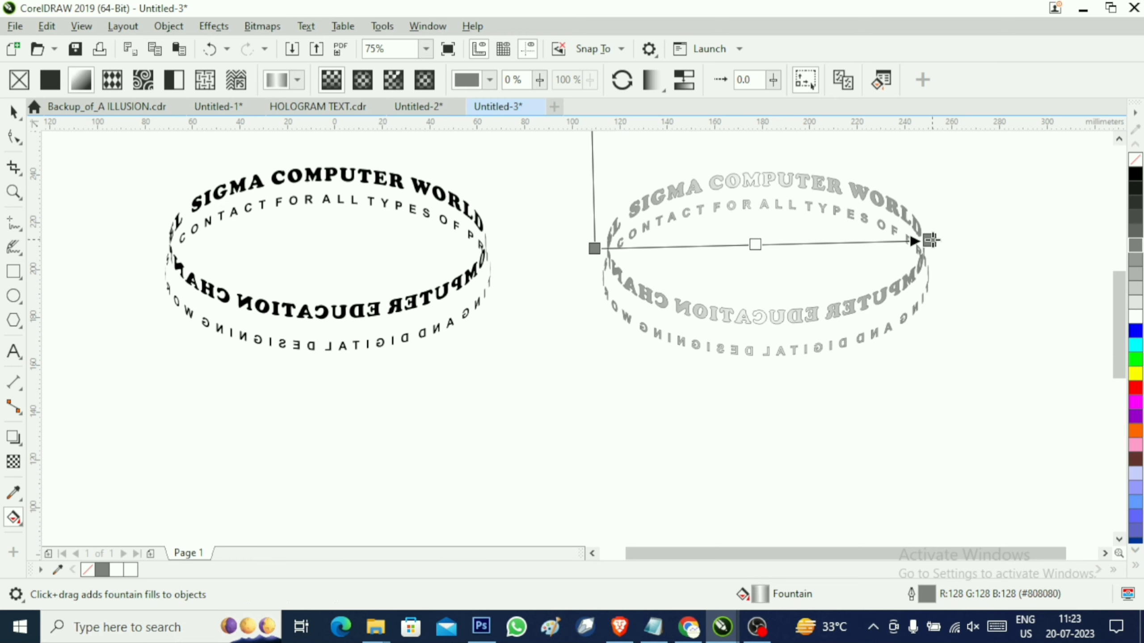
pyautogui.moveTo(930, 240); pyautogui.dragTo(930, 249)
pyautogui.click(623, 248)
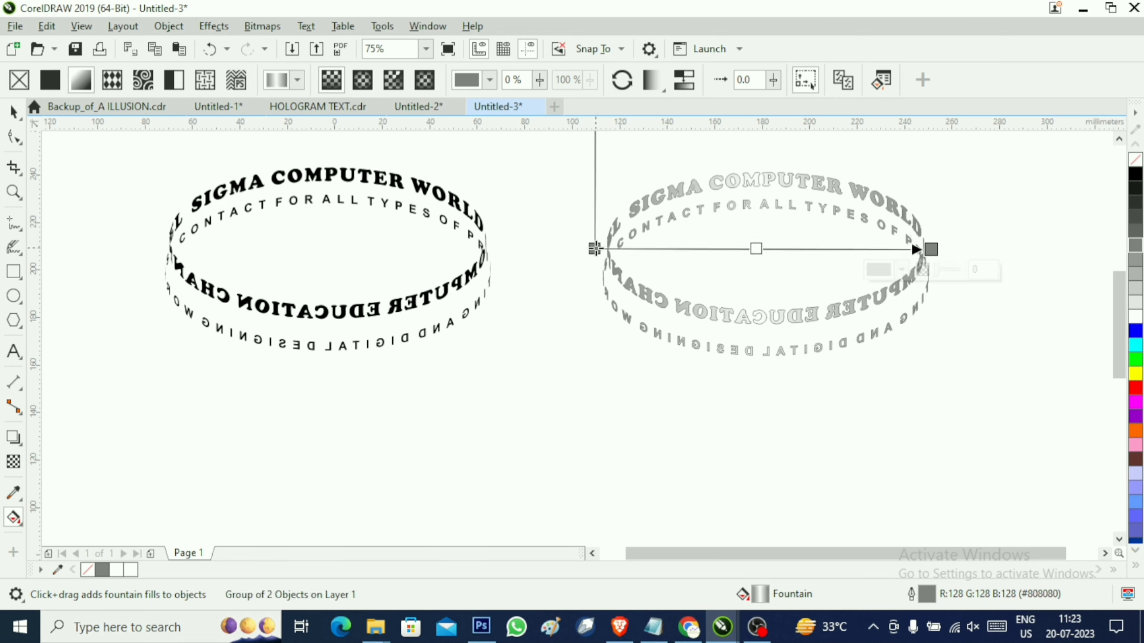
pyautogui.moveTo(594, 249); pyautogui.dragTo(599, 264)
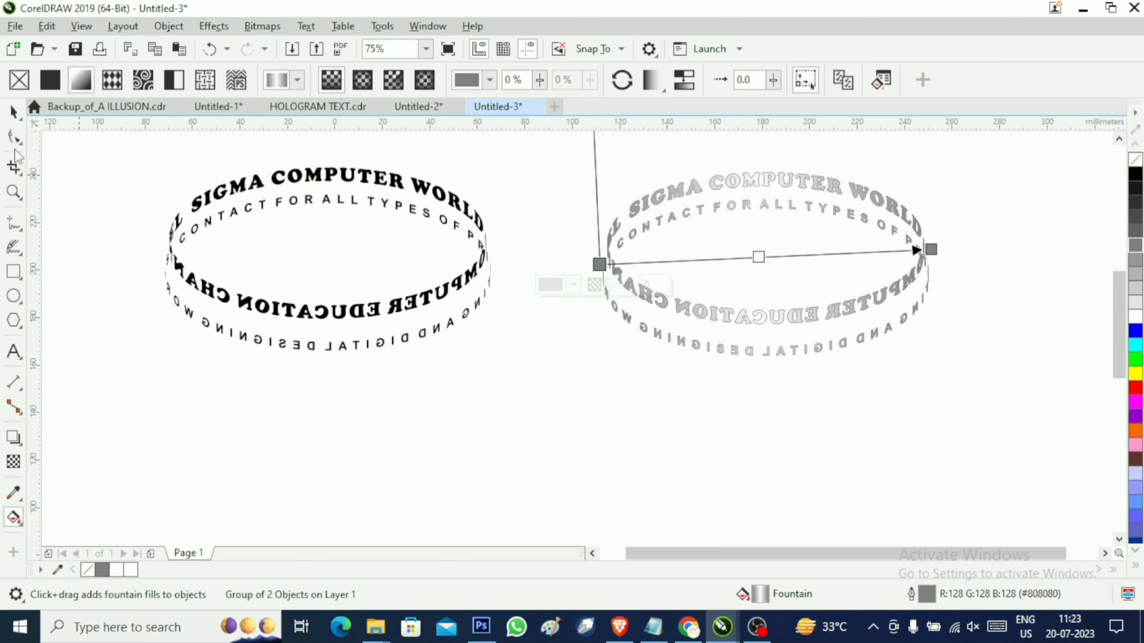
# Remove the outline from the grouped copy.
pyautogui.click(13, 112)
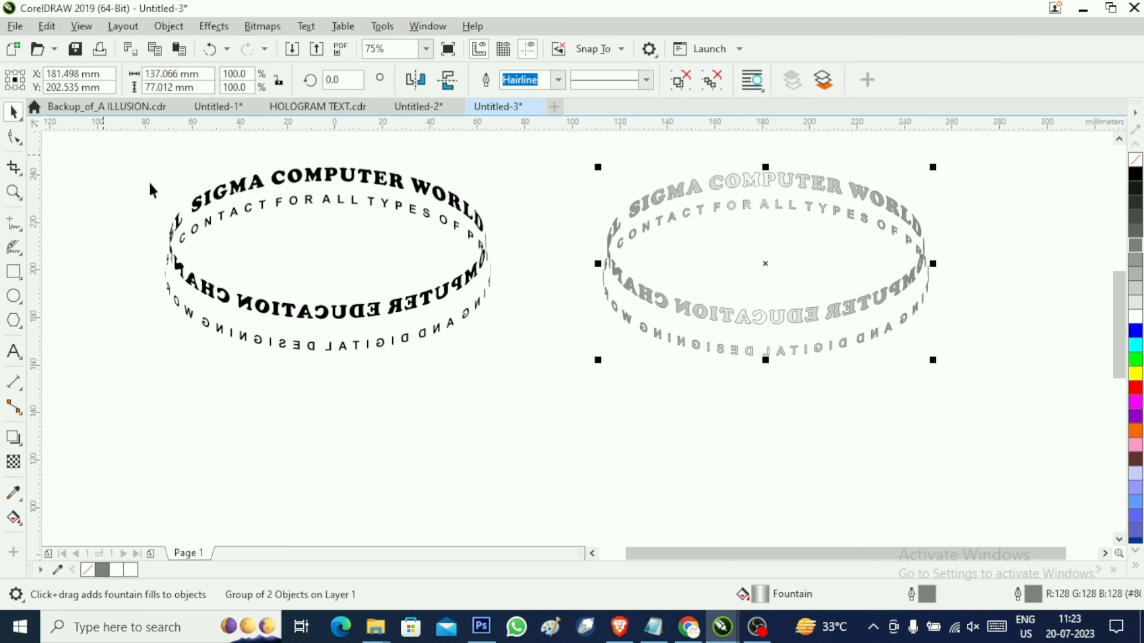
pyautogui.rightClick(1136, 158)
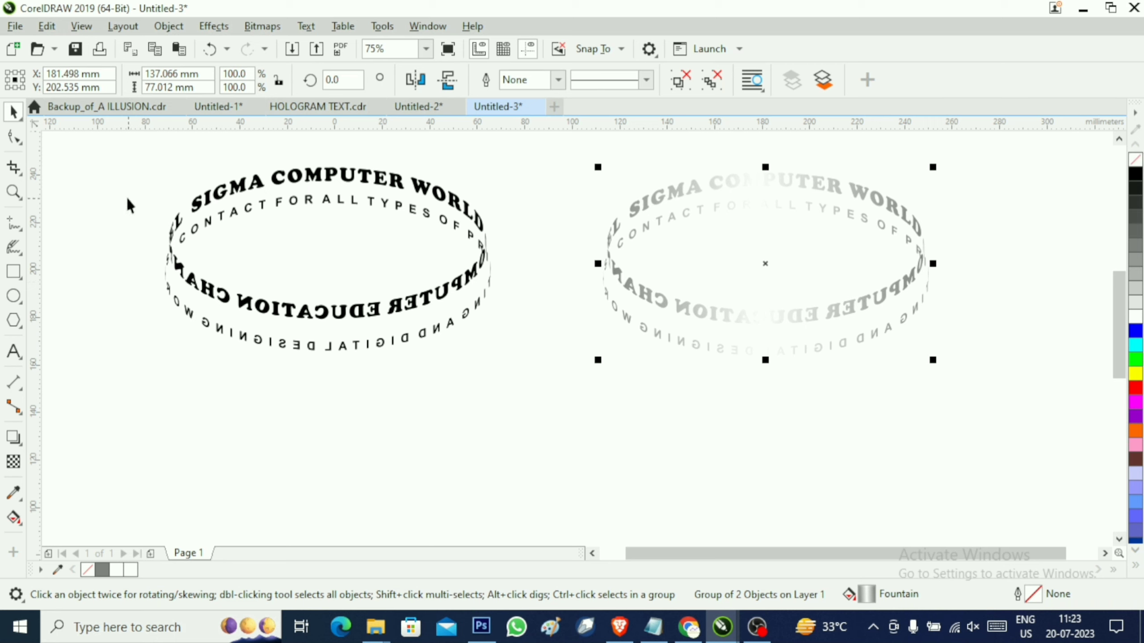
# Apply a left-to-right linear fountain fill to the original Cooper Black ring text, with red ends and a yellow node at 55%.
pyautogui.click(218, 208)
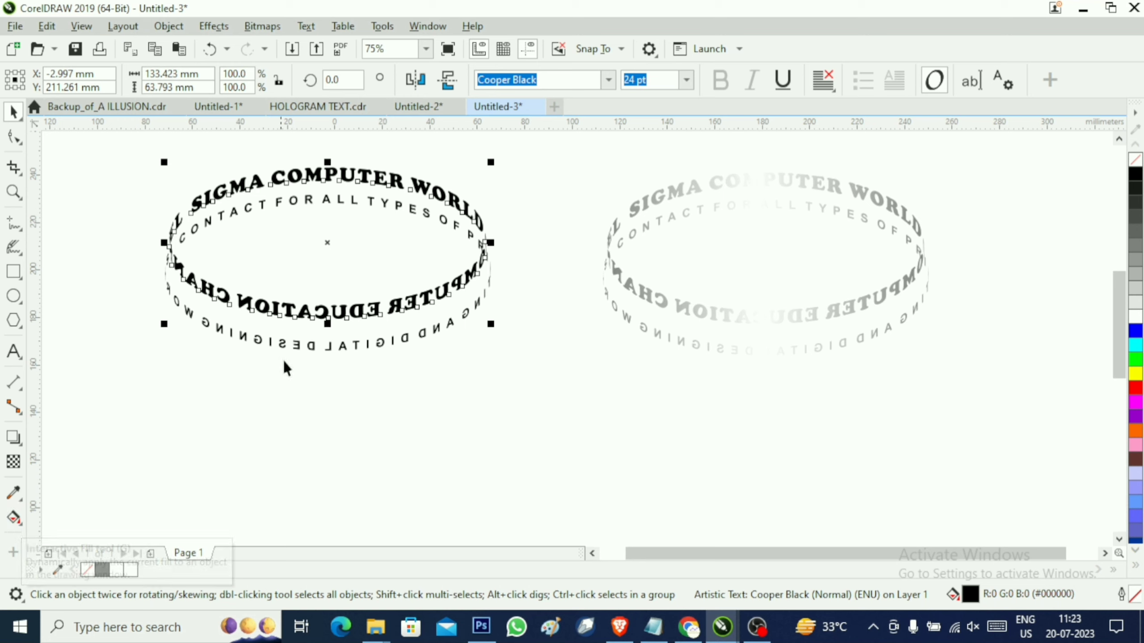
pyautogui.click(14, 518)
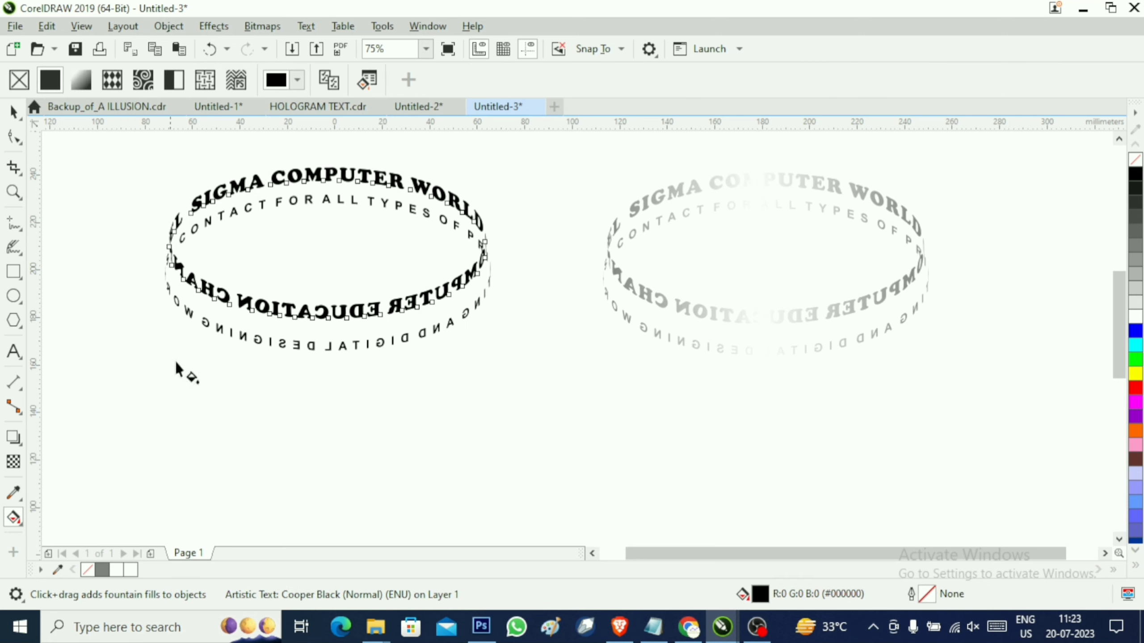
pyautogui.moveTo(129, 210); pyautogui.dragTo(496, 226)
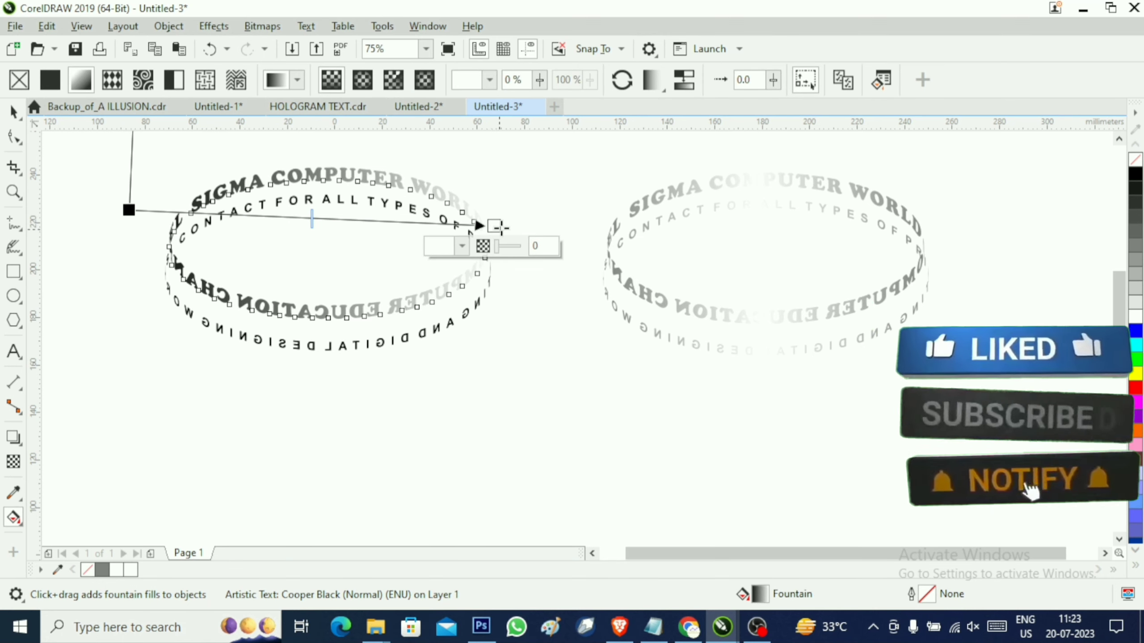
pyautogui.click(1135, 388)
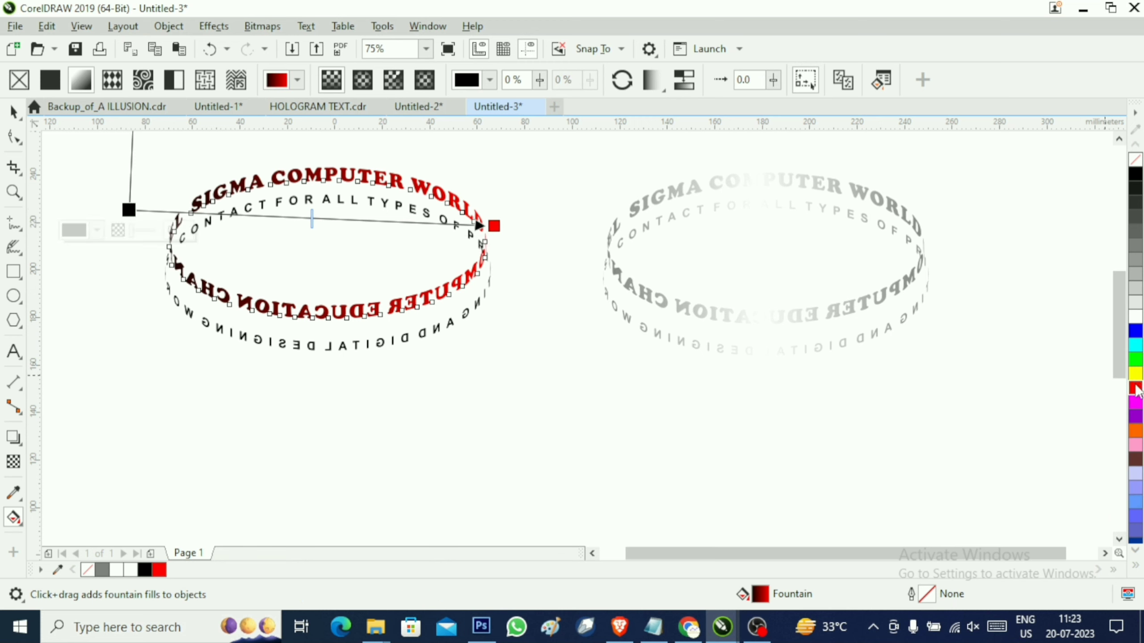
pyautogui.moveTo(1136, 387); pyautogui.dragTo(129, 210)
pyautogui.doubleClick(330, 219)
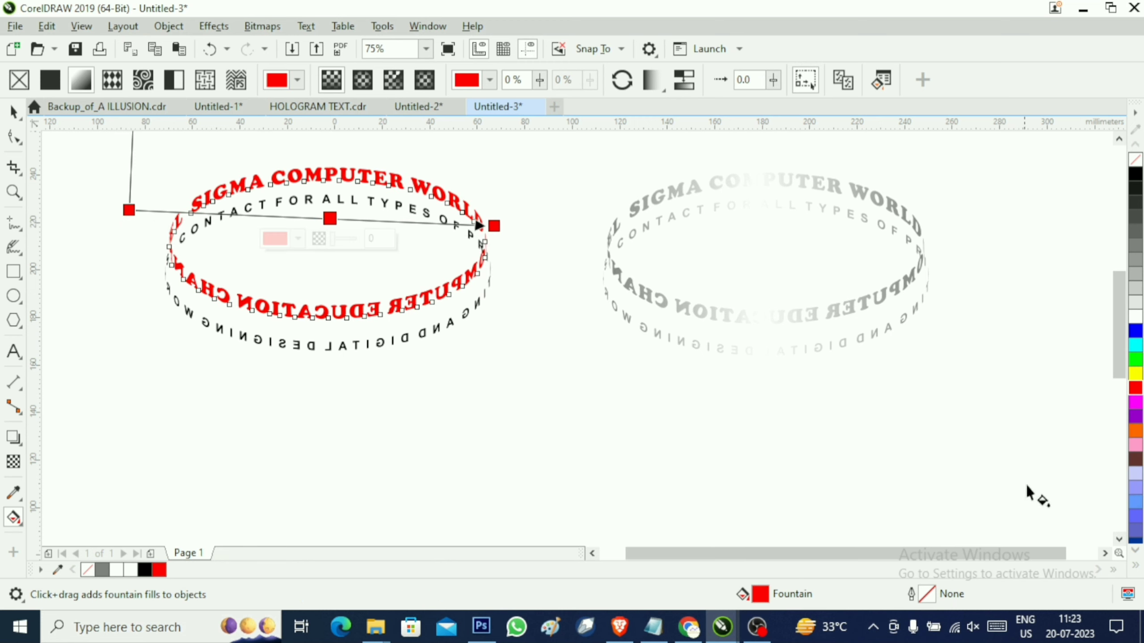
pyautogui.click(1135, 373)
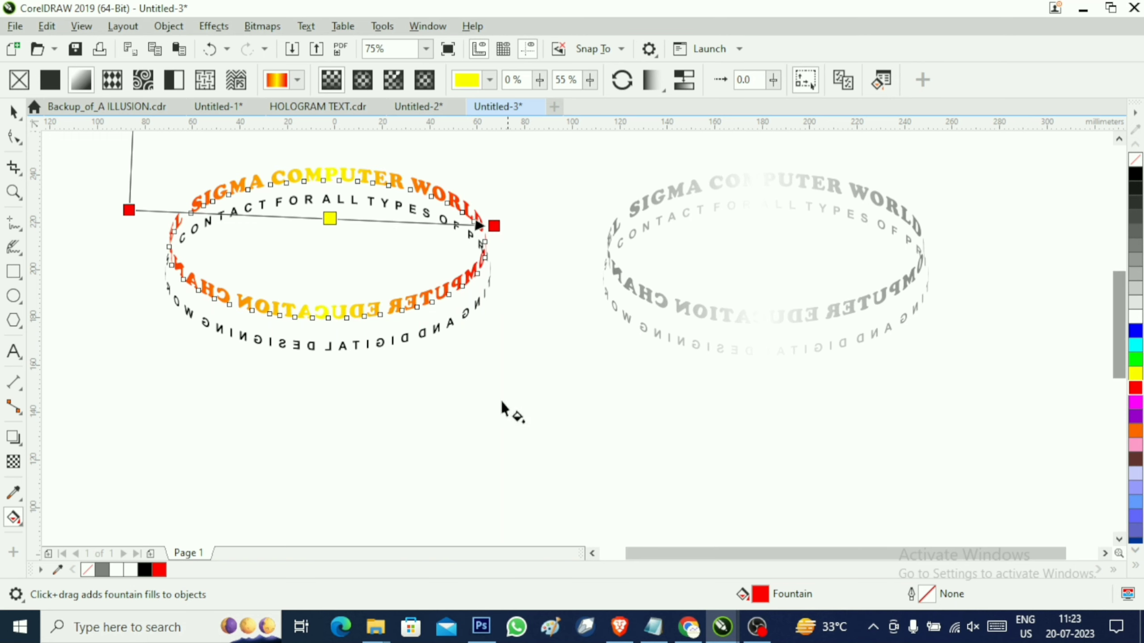
# Pull both red end handles of the gradient inward and level them across the Cooper Black text.
pyautogui.moveTo(129, 210); pyautogui.dragTo(151, 225)
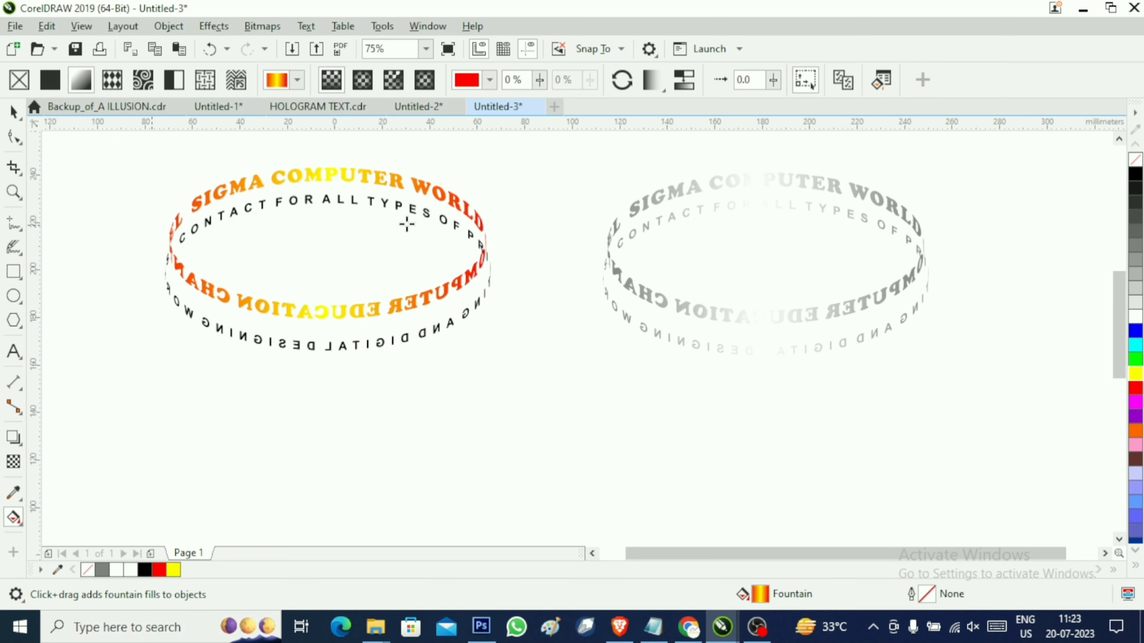
pyautogui.moveTo(494, 226); pyautogui.dragTo(475, 224)
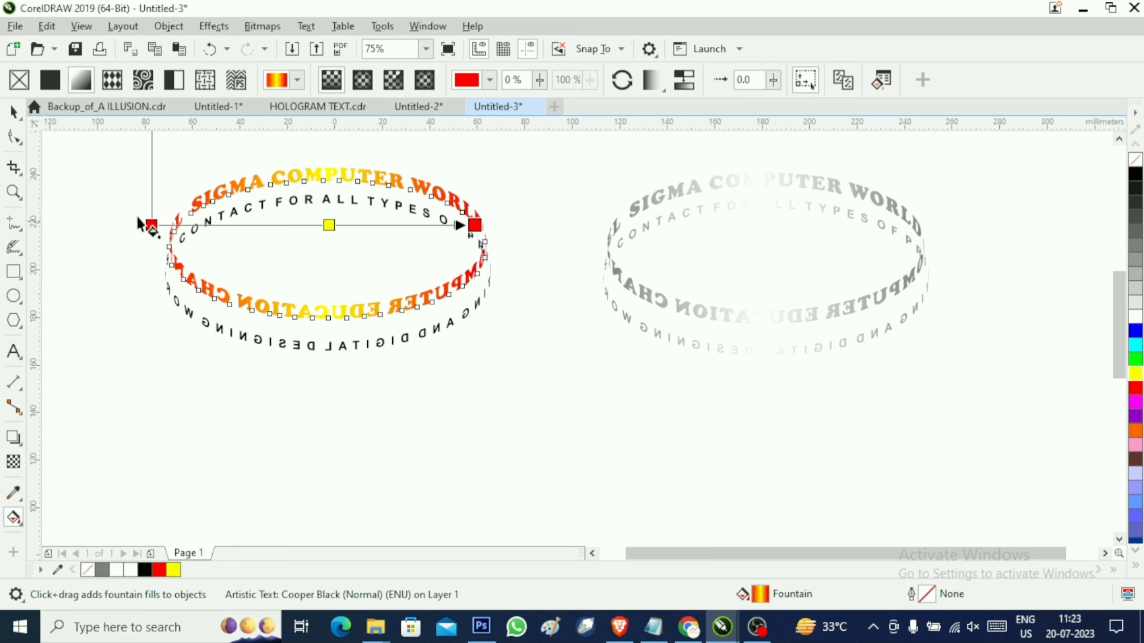
pyautogui.click(231, 331)
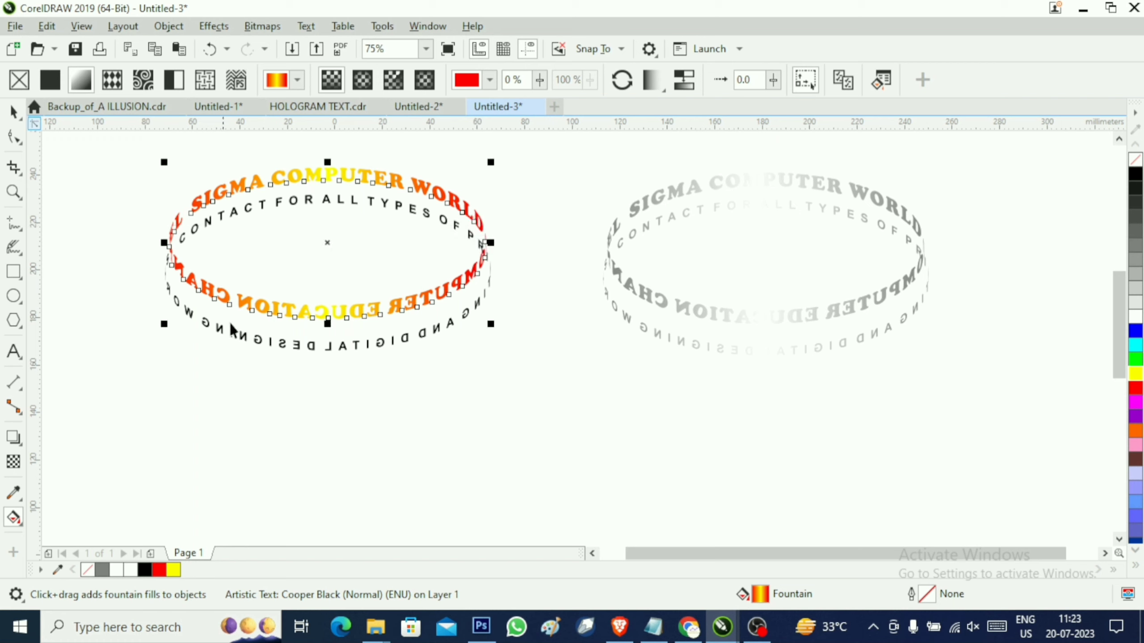
# Group the red-yellow Cooper Black text with the black Arial ring text.
pyautogui.press('space')
pyautogui.moveTo(125, 144); pyautogui.dragTo(170, 253)
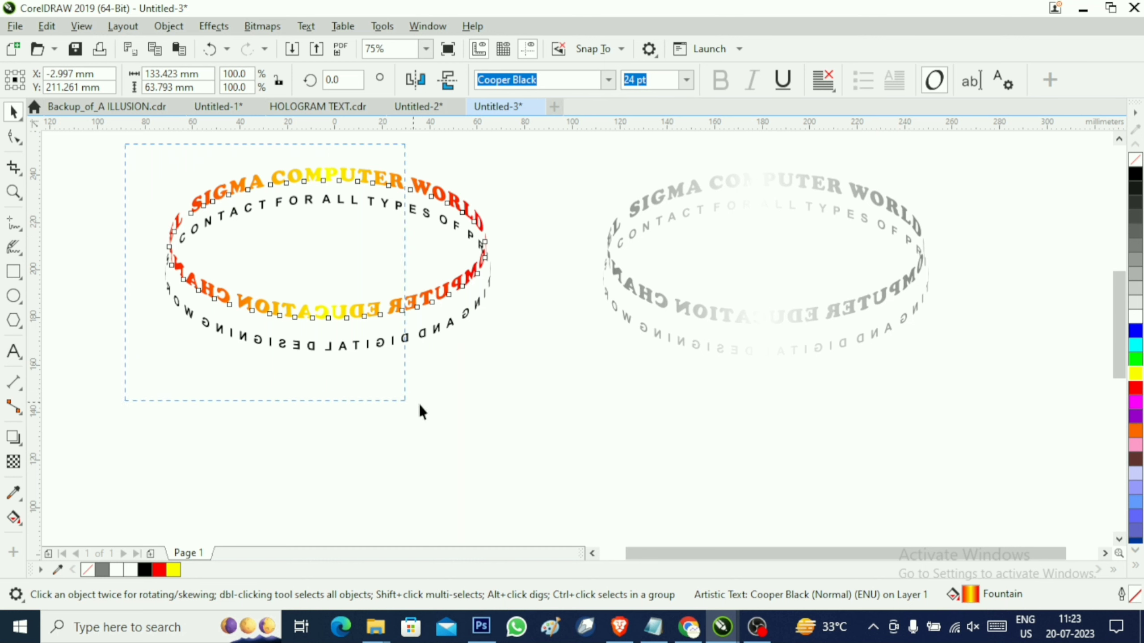
pyautogui.moveTo(419, 404); pyautogui.dragTo(531, 420)
pyautogui.hotkey('ctrl', 'g')
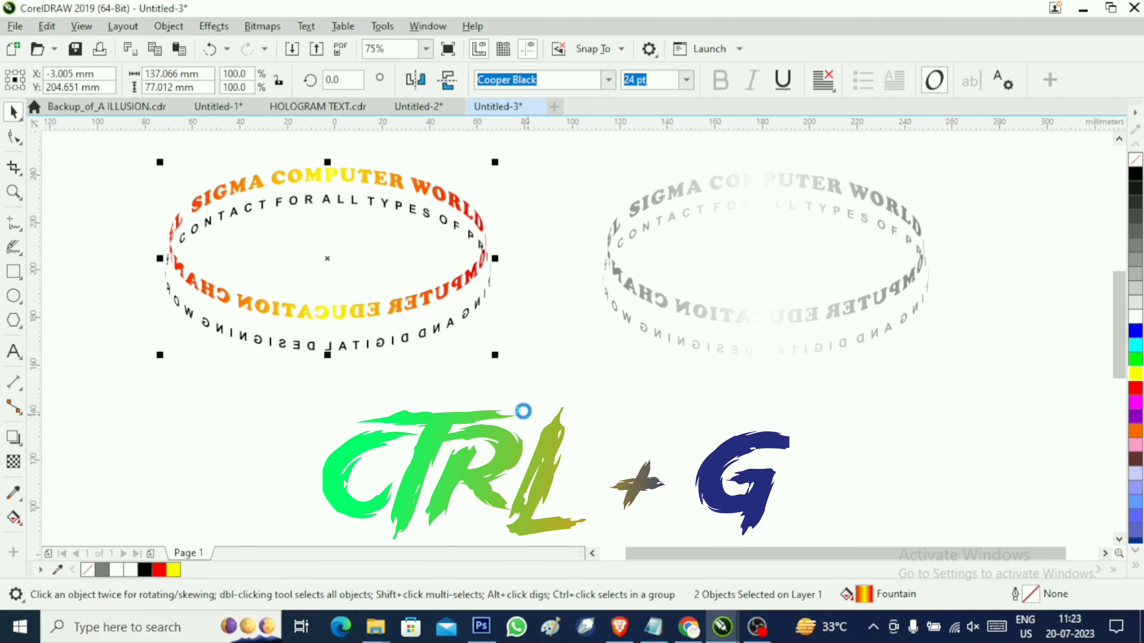
# Align the grey gradient group centre-to-centre with the coloured text group and send the grey group to the back.
pyautogui.click(693, 314)
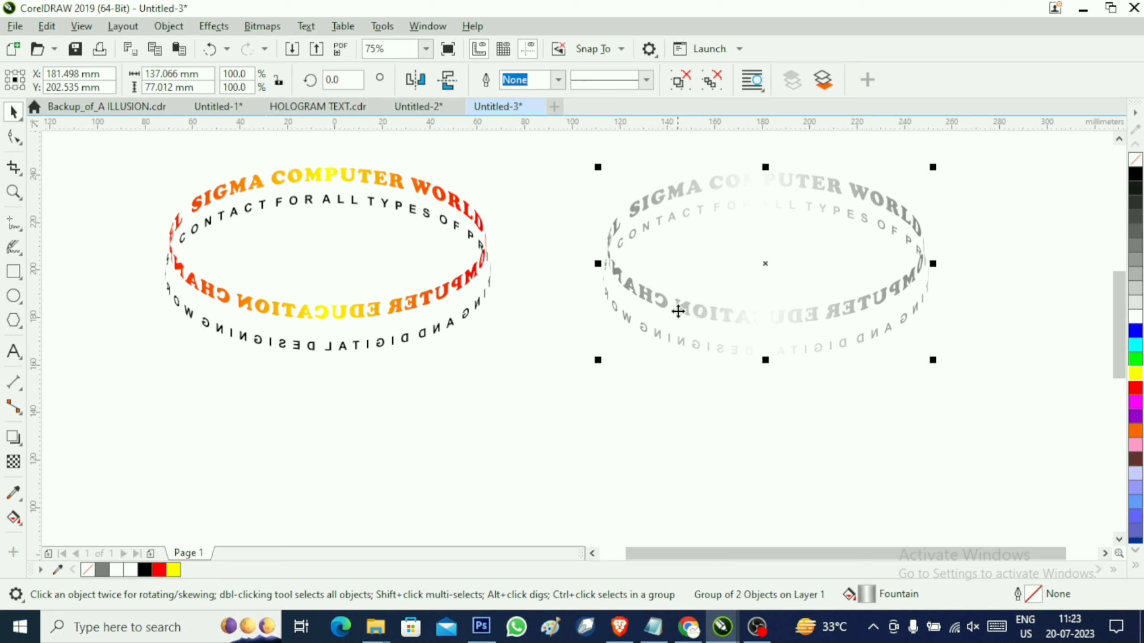
pyautogui.keyDown('shift'); pyautogui.click(409, 301); pyautogui.keyUp('shift')
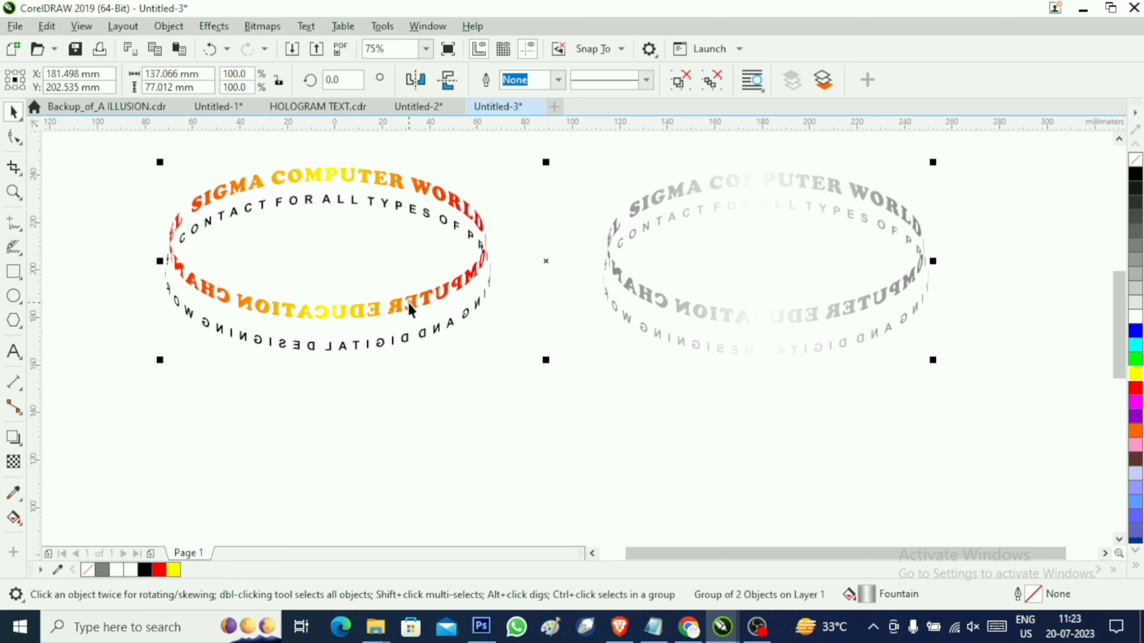
pyautogui.press('c')
pyautogui.press('e')
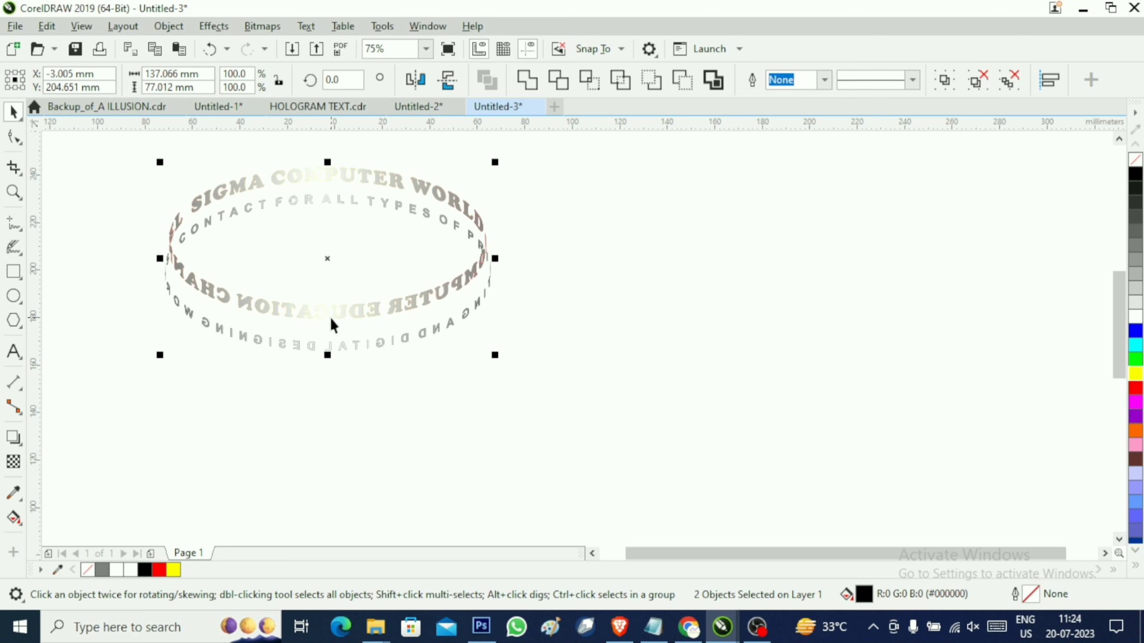
pyautogui.hotkey('shift', 'pagedown')
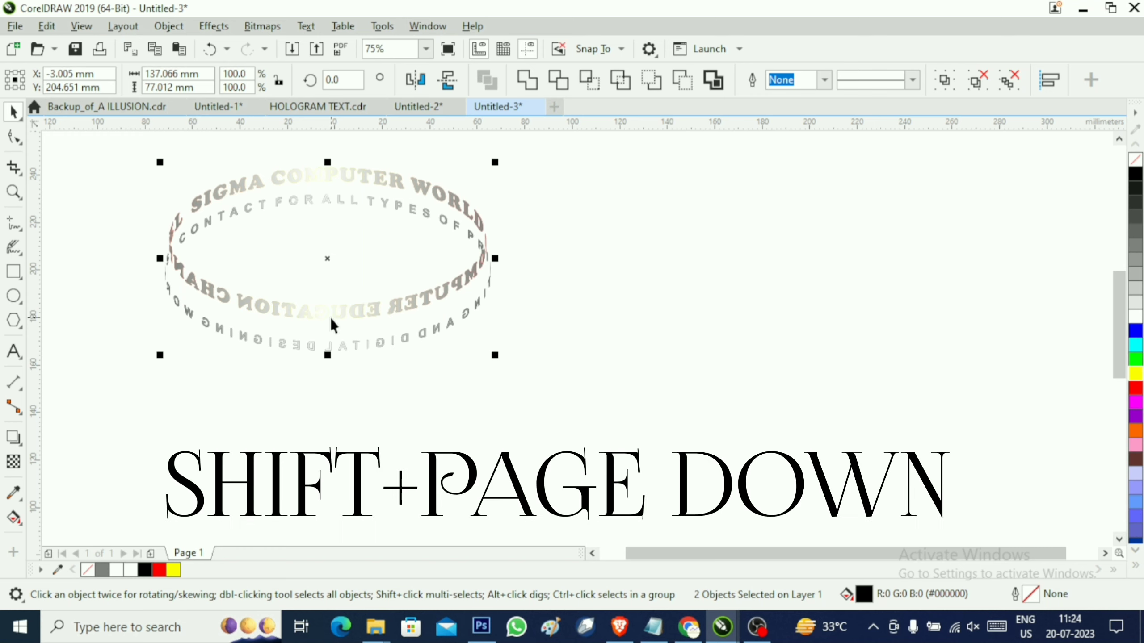
pyautogui.click(801, 298)
pyautogui.click(458, 284)
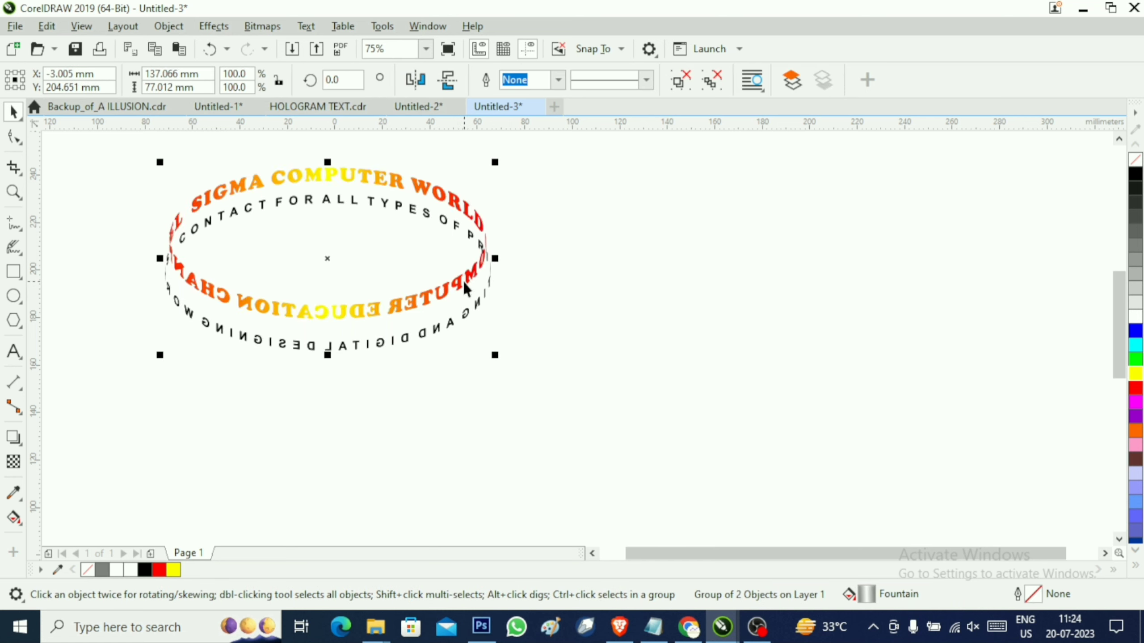
# Select both stacked text groups and move them together to about X 112 mm, Y 183 mm.
pyautogui.moveTo(80, 140); pyautogui.dragTo(184, 232)
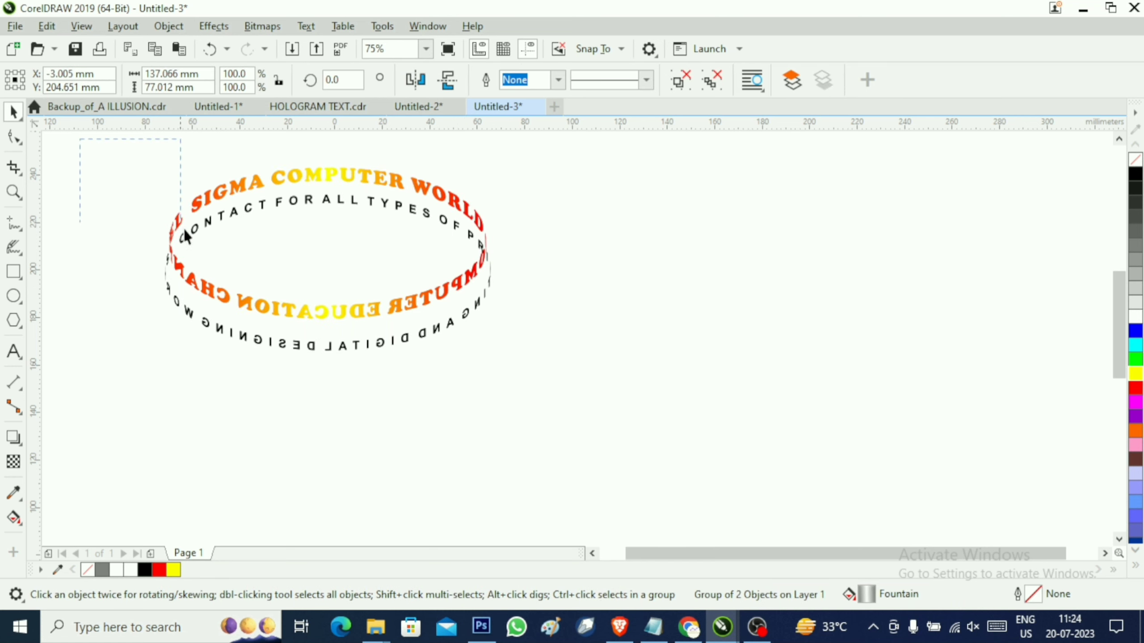
pyautogui.moveTo(588, 442); pyautogui.dragTo(588, 443)
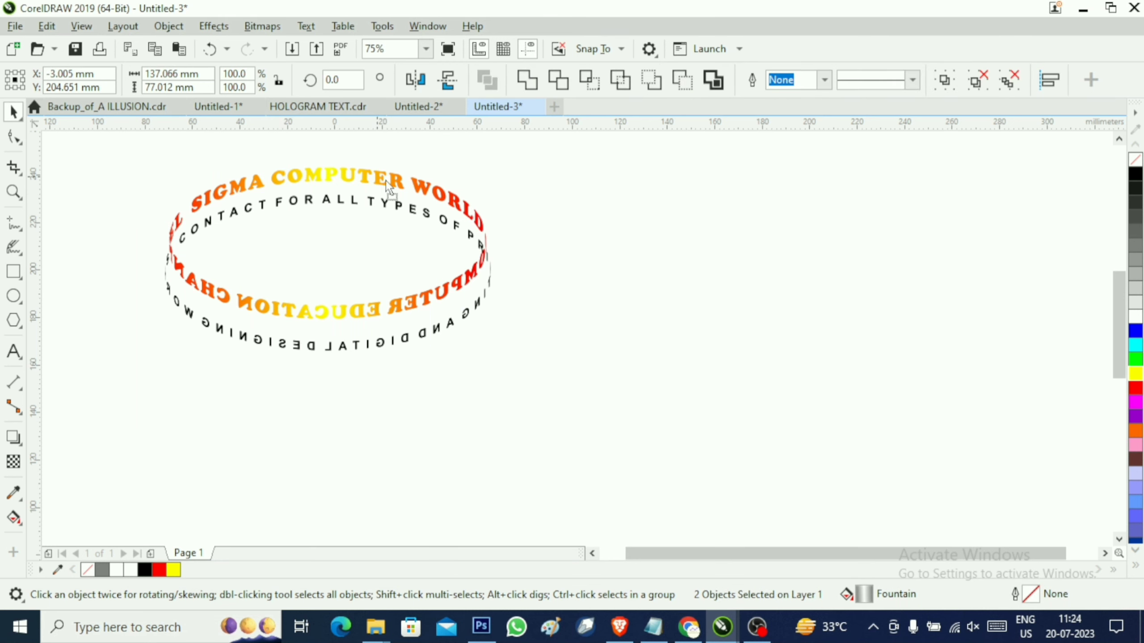
pyautogui.moveTo(366, 180); pyautogui.dragTo(641, 230)
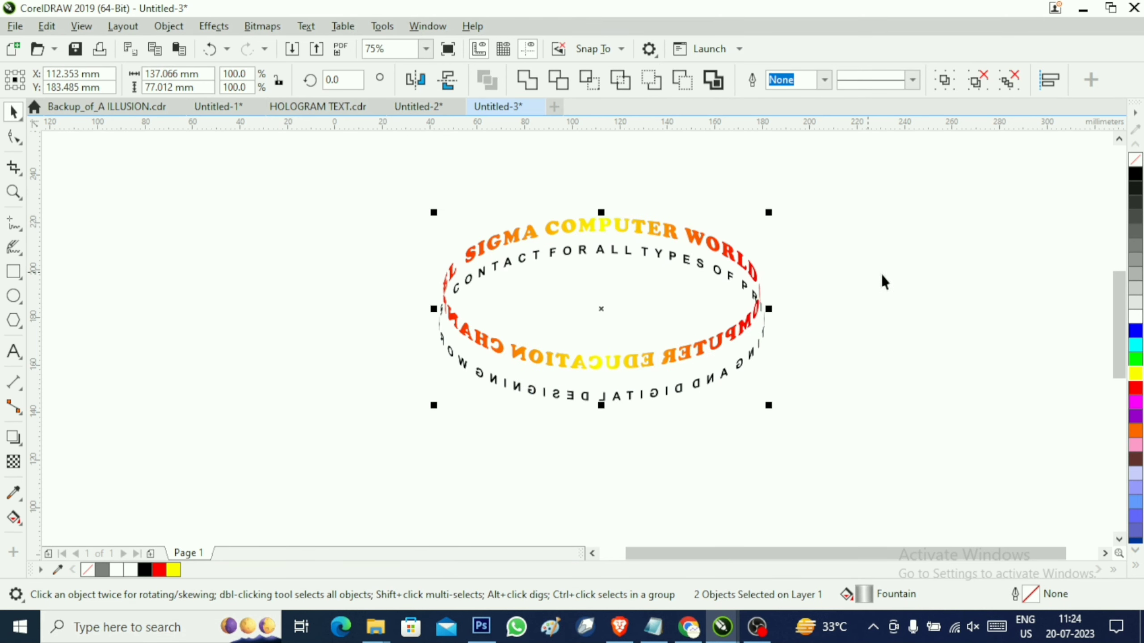
# Ungroup the coloured text group and fill the Arial ring text with white.
pyautogui.click(628, 465)
pyautogui.click(657, 397)
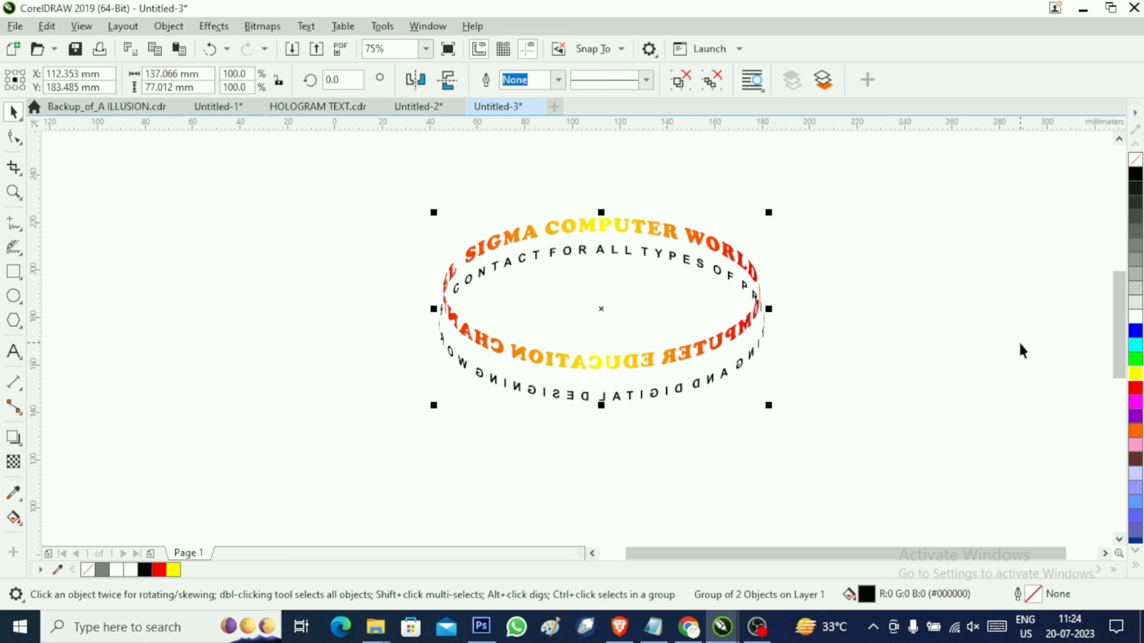
pyautogui.hotkey('ctrl', 'q')
pyautogui.click(694, 444)
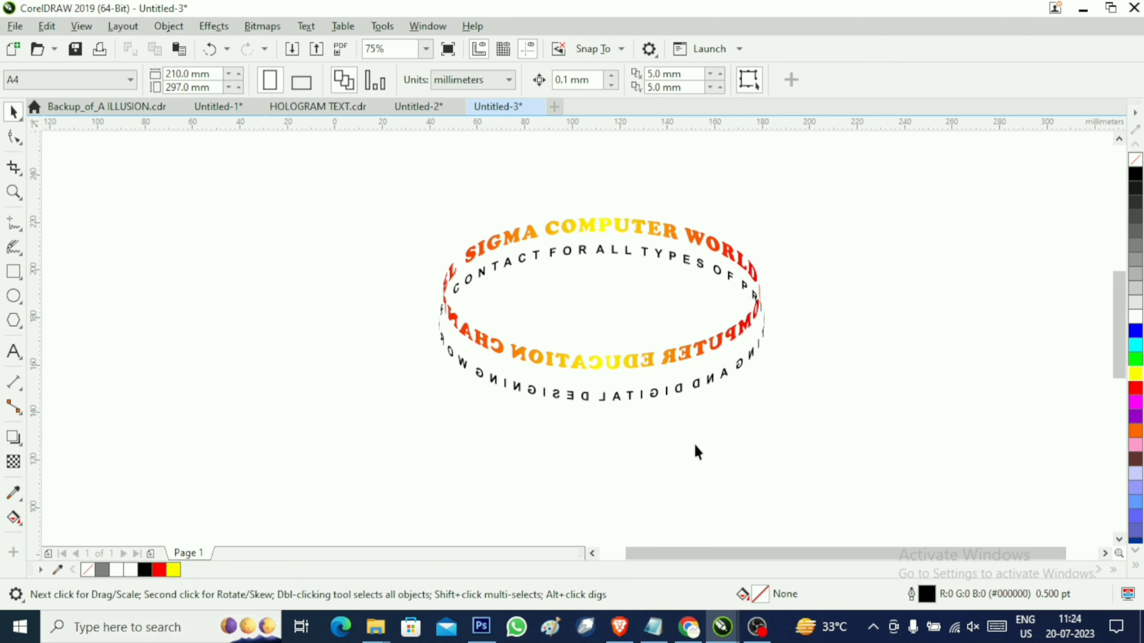
pyautogui.click(681, 391)
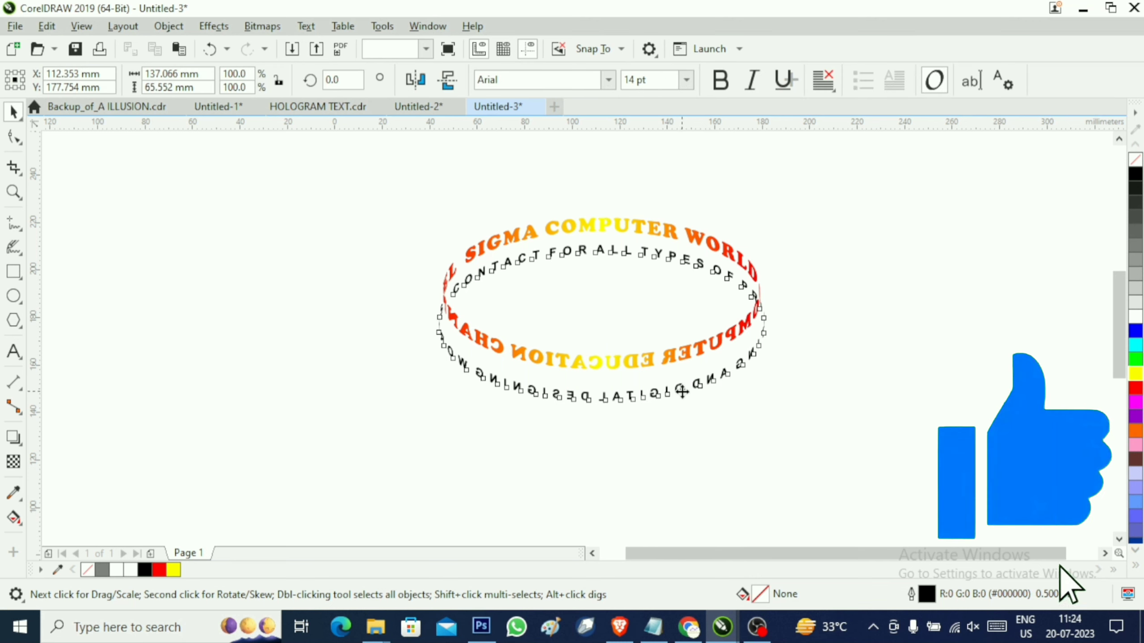
pyautogui.click(1134, 314)
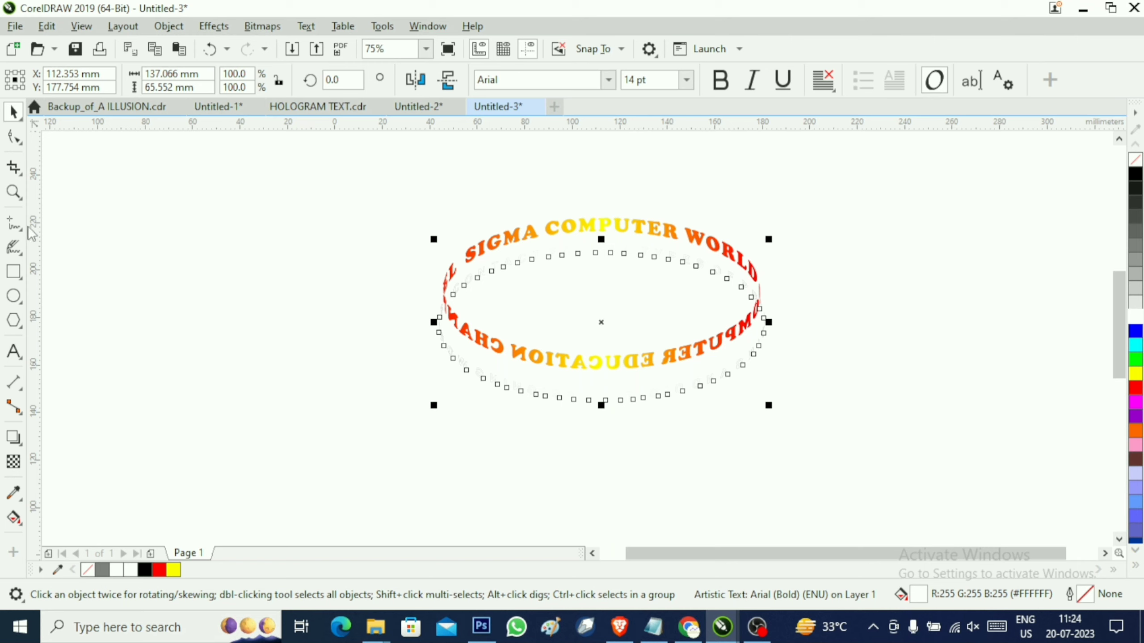
# Draw a rectangle about 468 by 164 mm around the whole ring text.
pyautogui.click(14, 272)
pyautogui.moveTo(75, 144); pyautogui.dragTo(1034, 455)
pyautogui.moveTo(1122, 536); pyautogui.dragTo(926, 518)
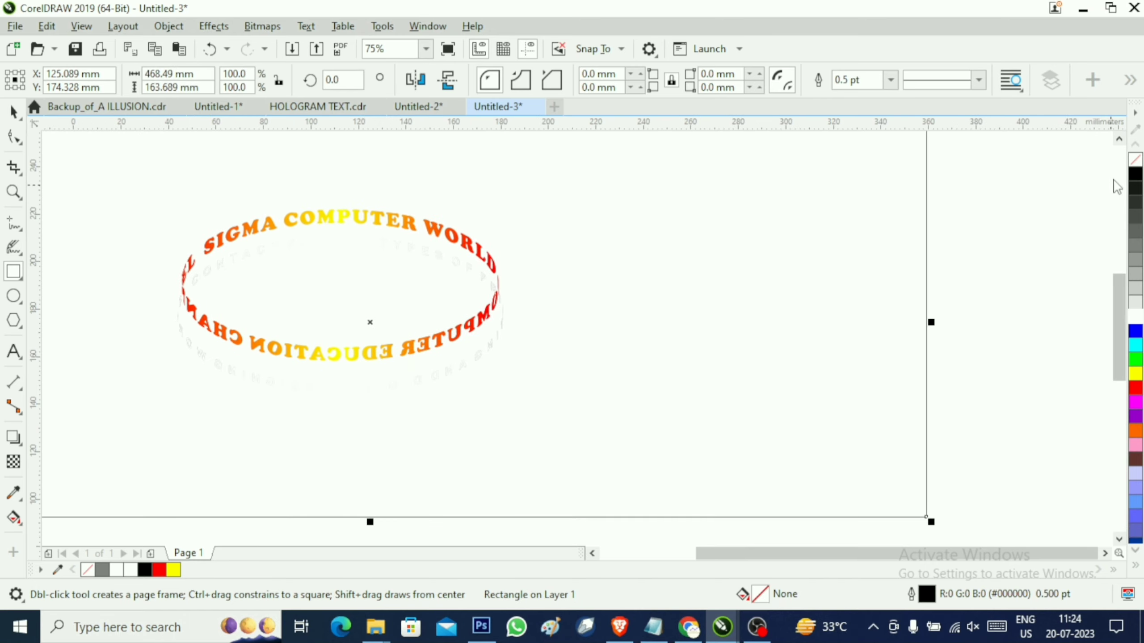
# Fill the rectangle with black and send it behind the ring texts.
pyautogui.click(1135, 175)
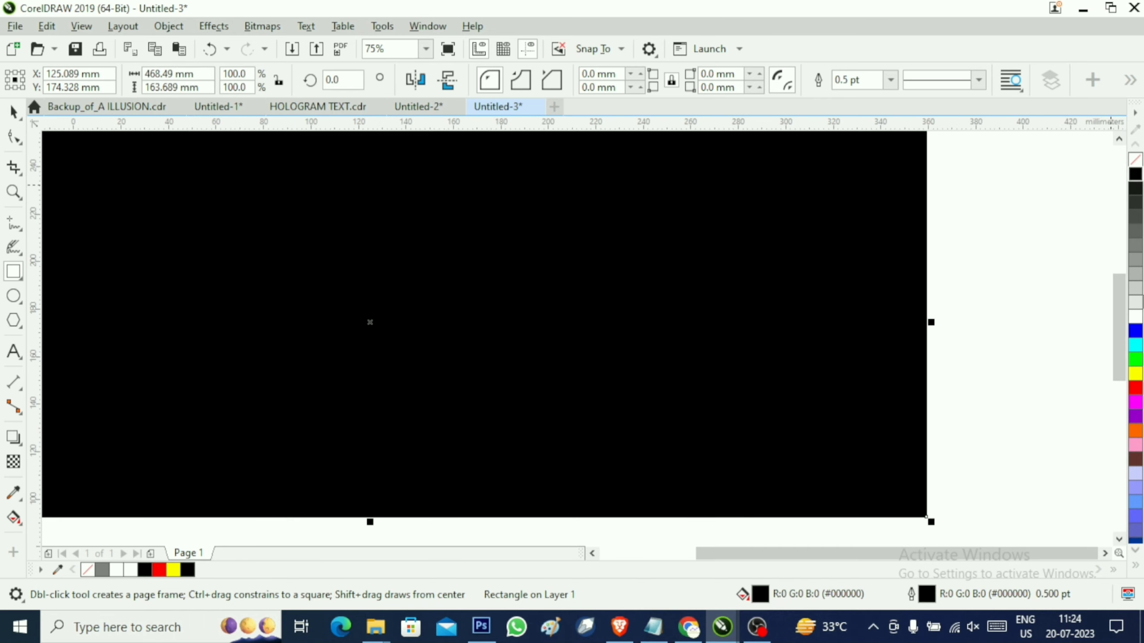
pyautogui.click(592, 553)
pyautogui.click(592, 554)
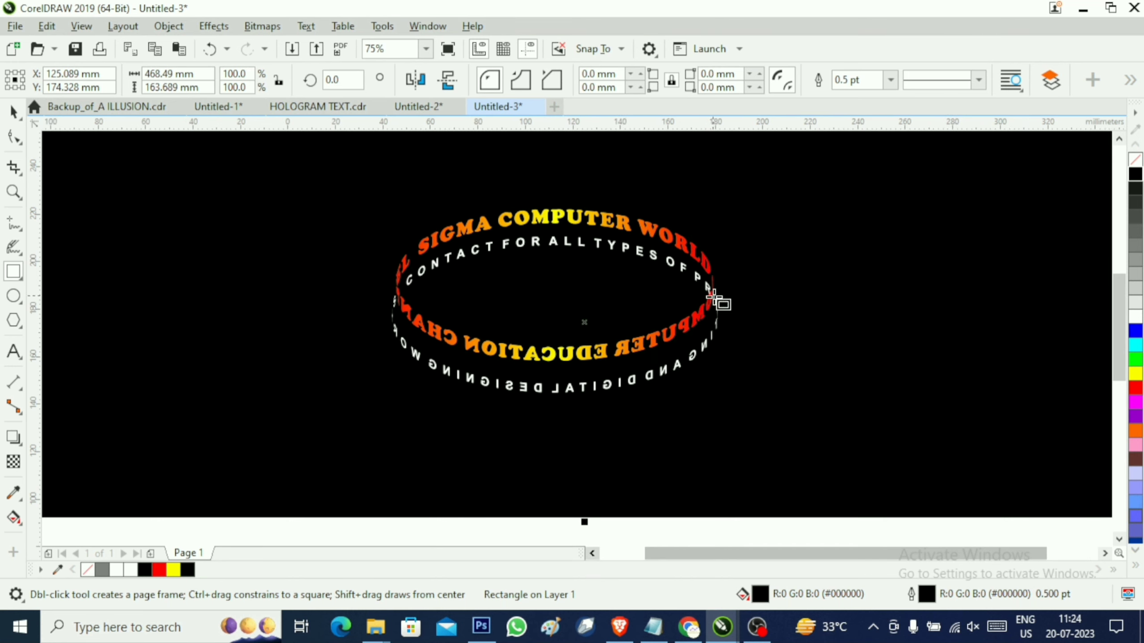
# Select the mirrored characters along the lower half of the Cooper Black text with the Shape tool and remove their fill.
pyautogui.click(18, 142)
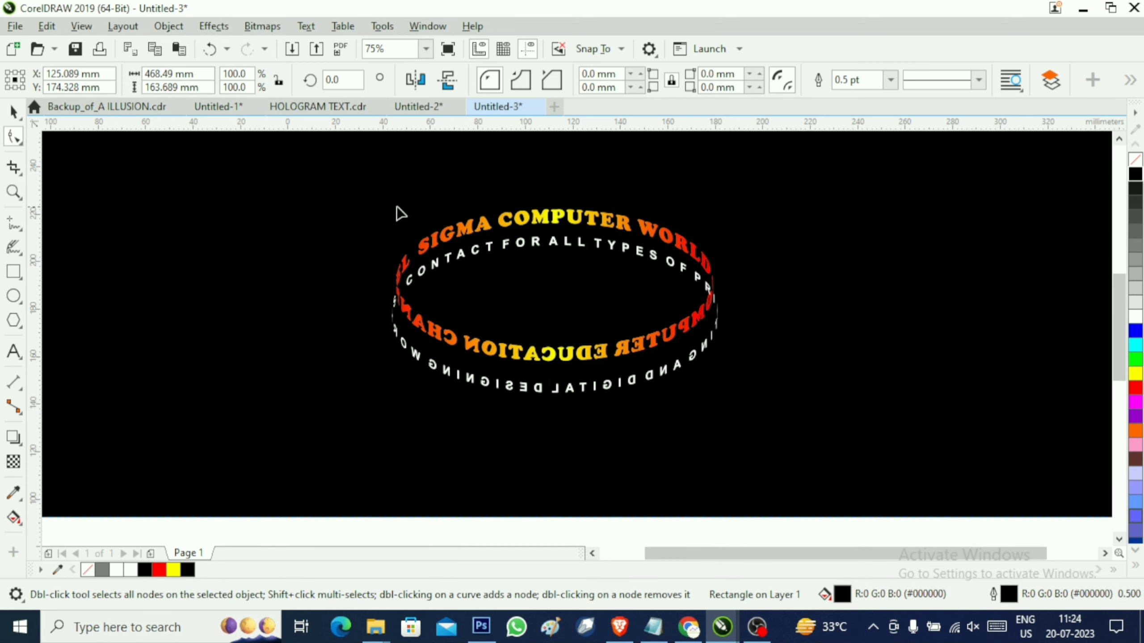
pyautogui.click(435, 251)
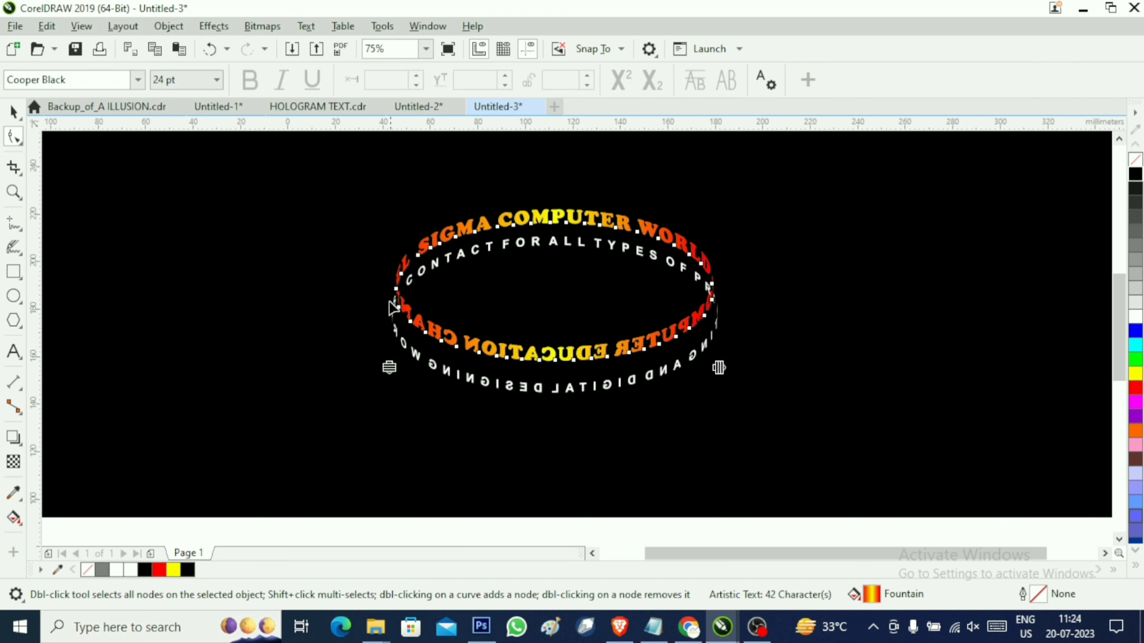
pyautogui.scroll(2, 450, 307)
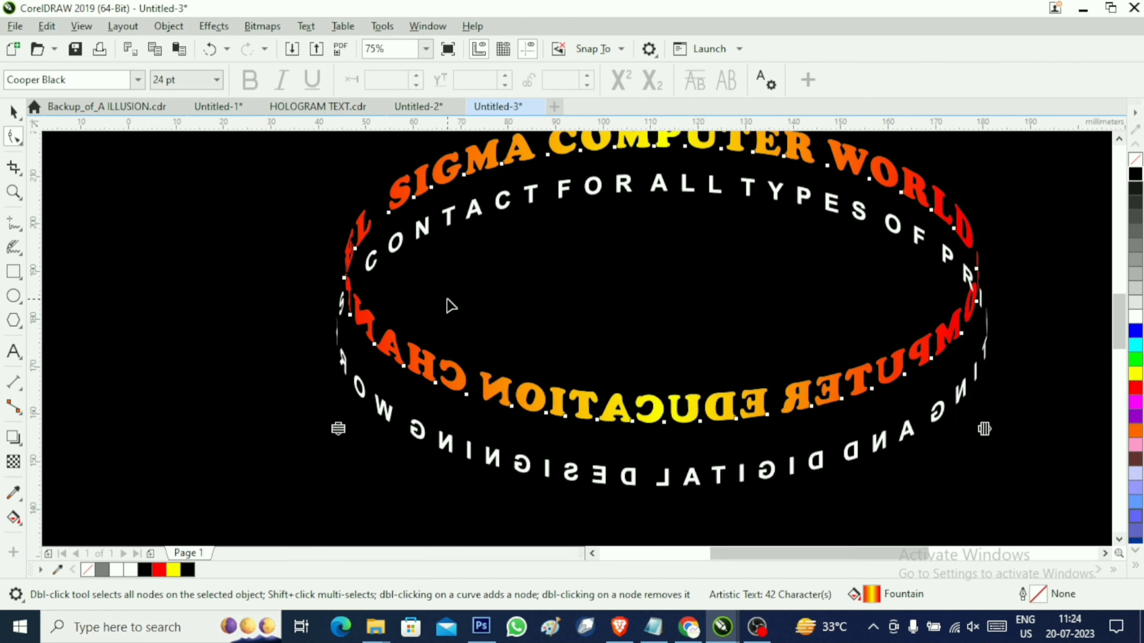
pyautogui.moveTo(317, 268); pyautogui.dragTo(1066, 467)
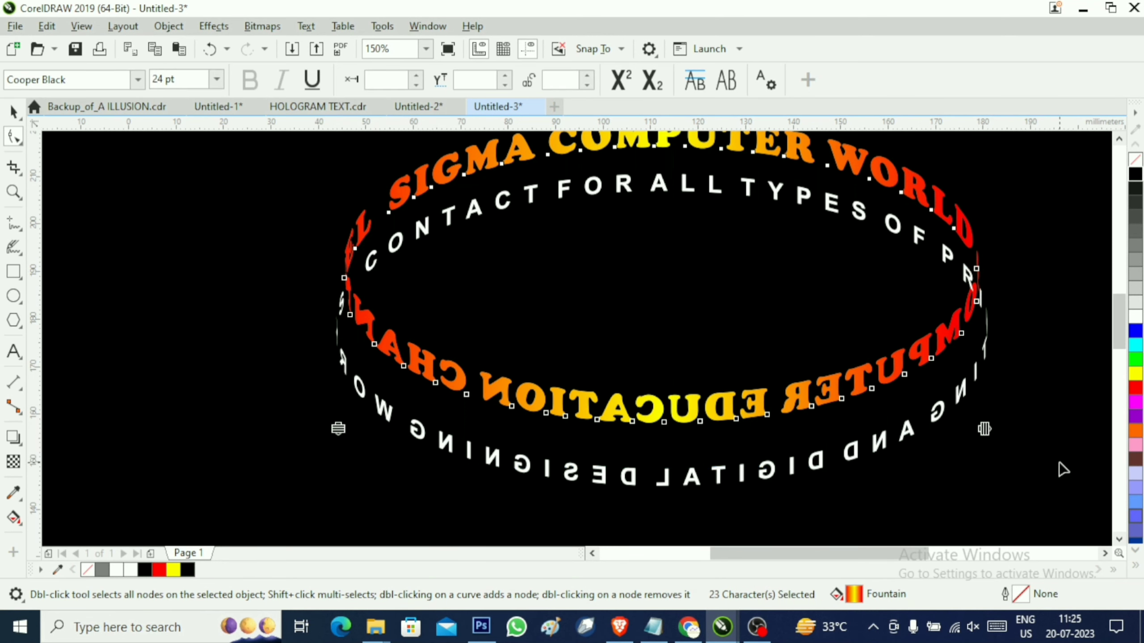
pyautogui.click(1135, 162)
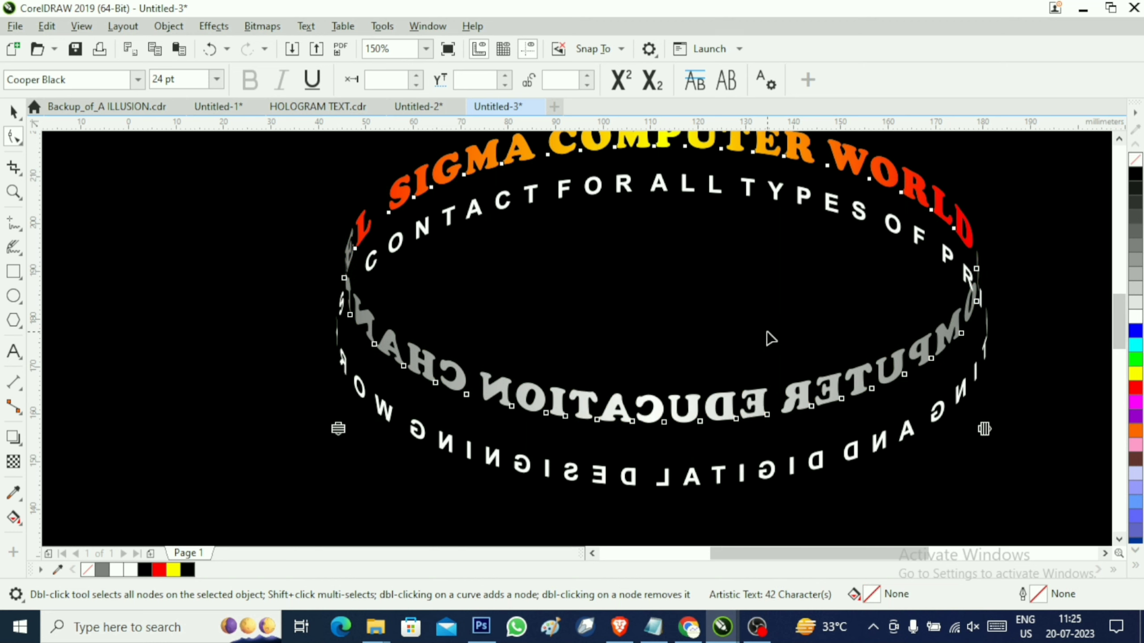
# Select the mirrored characters along the lower half of the white Arial text and remove their fill.
pyautogui.click(385, 418)
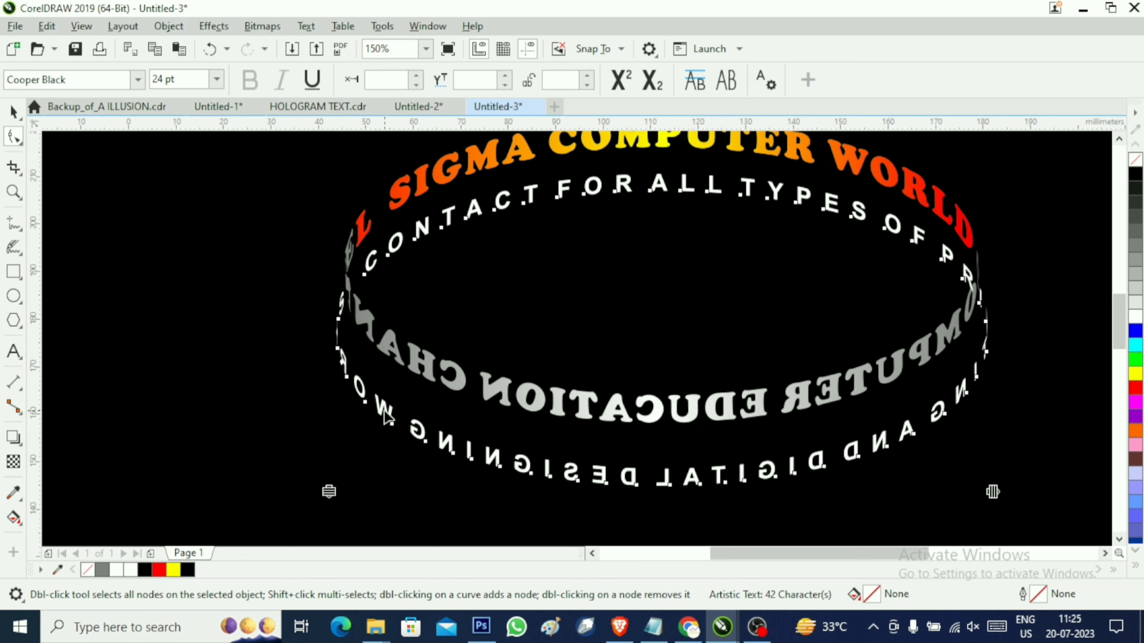
pyautogui.moveTo(311, 299); pyautogui.dragTo(1056, 527)
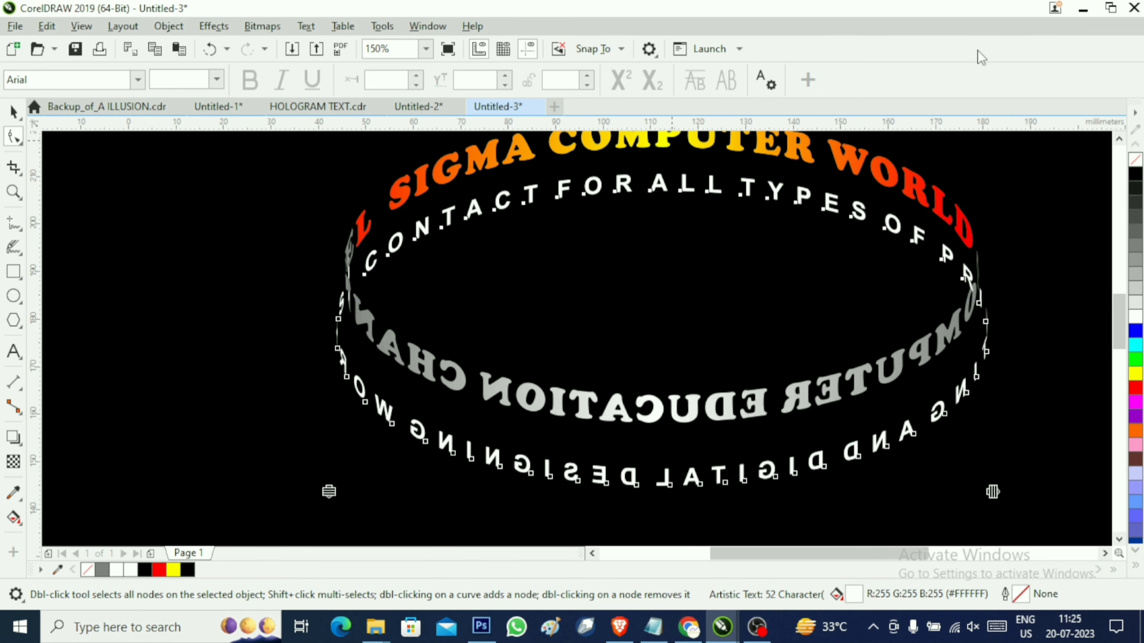
pyautogui.click(1135, 161)
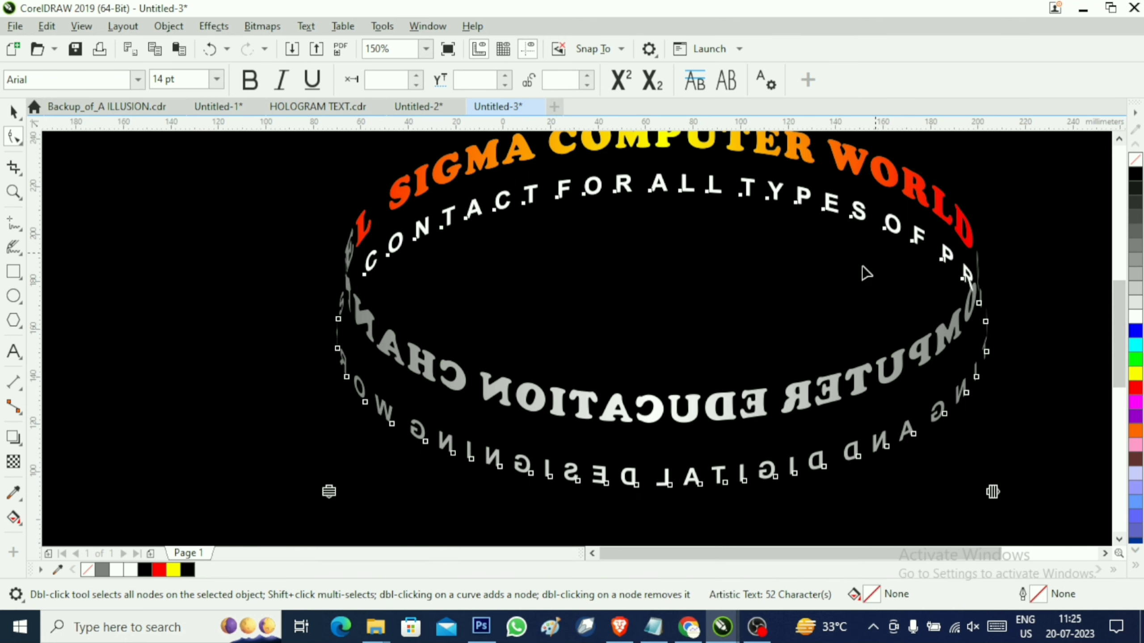
# Select all the ring texts without the black rectangle and group them.
pyautogui.scroll(-2, 878, 252)
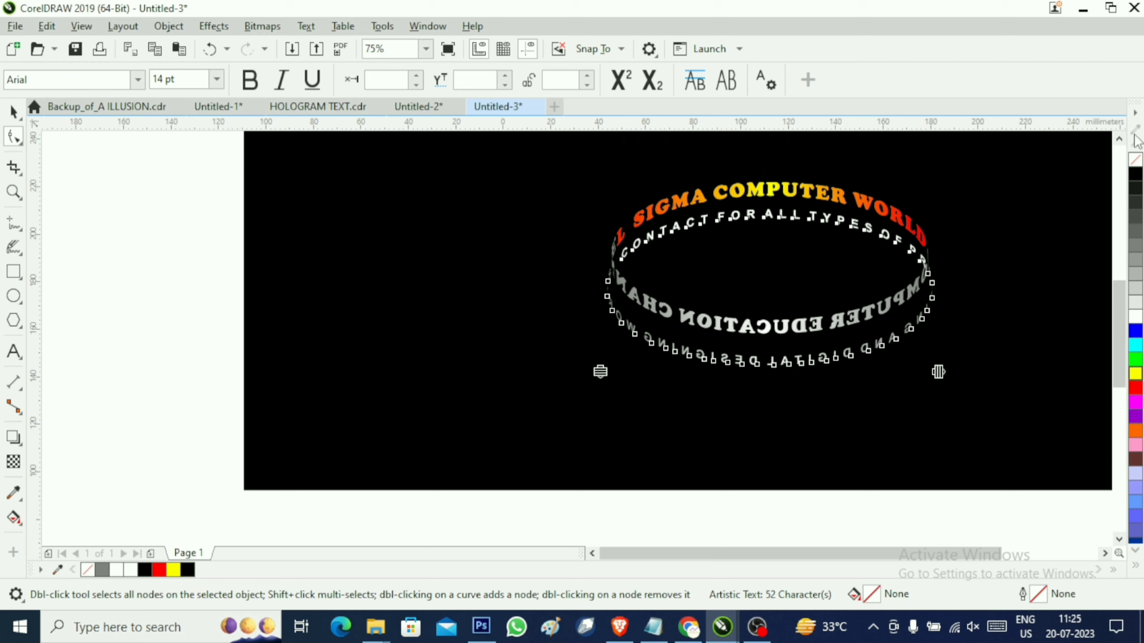
pyautogui.click(1119, 138)
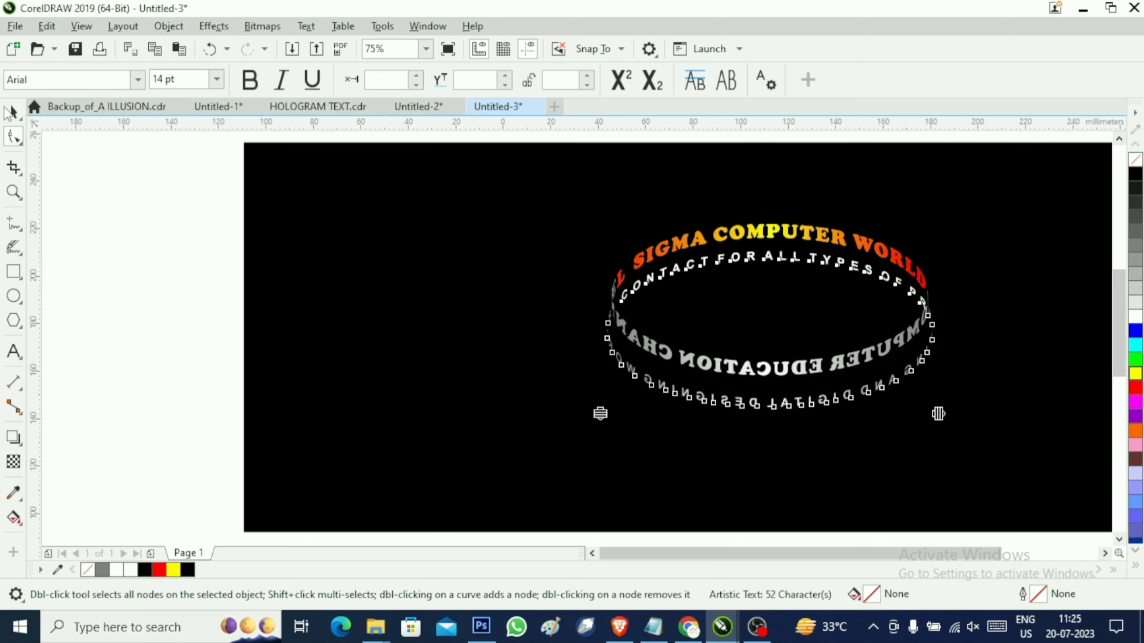
pyautogui.click(13, 112)
pyautogui.moveTo(163, 141); pyautogui.dragTo(1006, 472)
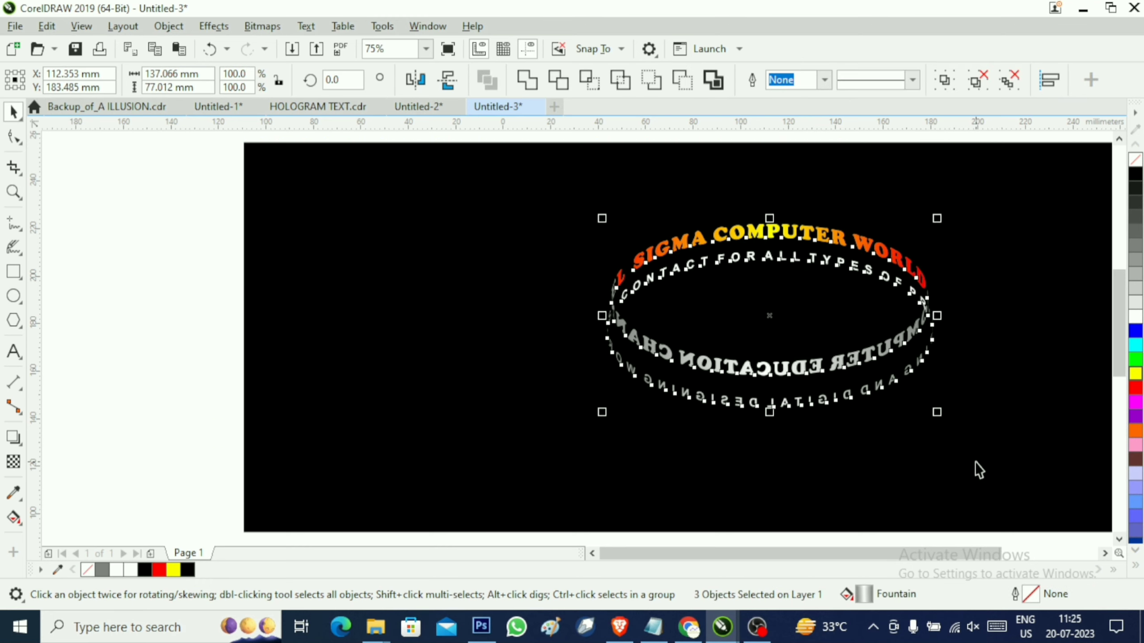
pyautogui.hotkey('ctrl', 'g')
# Enlarge the black rectangle around the ring text group and scale the text group to about 162 mm wide.
pyautogui.moveTo(937, 412); pyautogui.dragTo(853, 457)
pyautogui.click(637, 464)
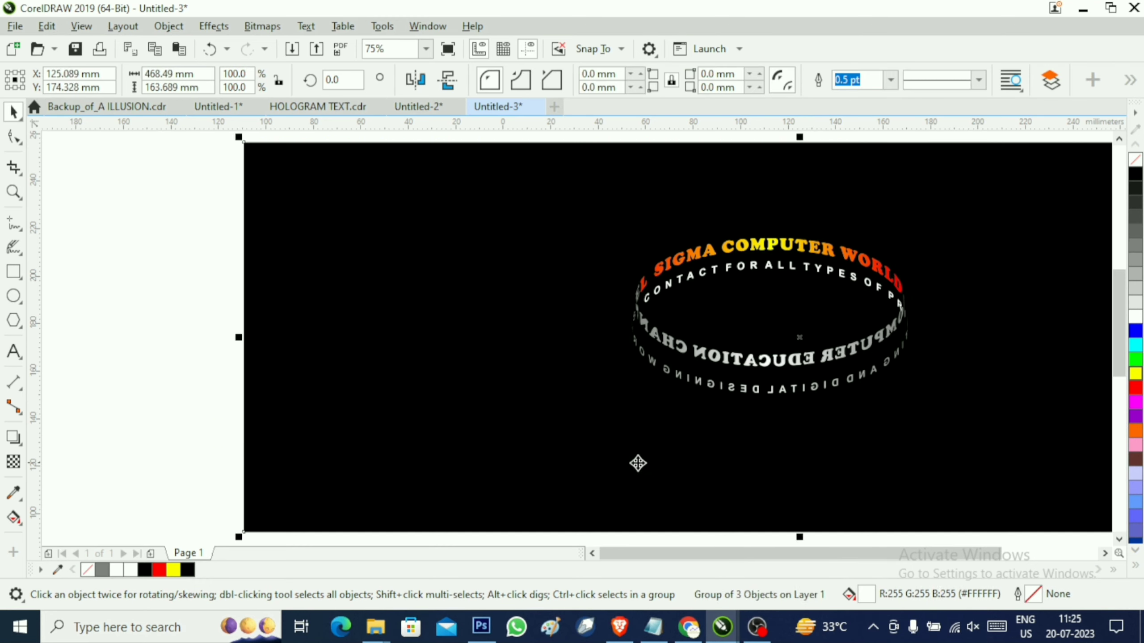
pyautogui.press('p')
pyautogui.moveTo(882, 391); pyautogui.dragTo(962, 476)
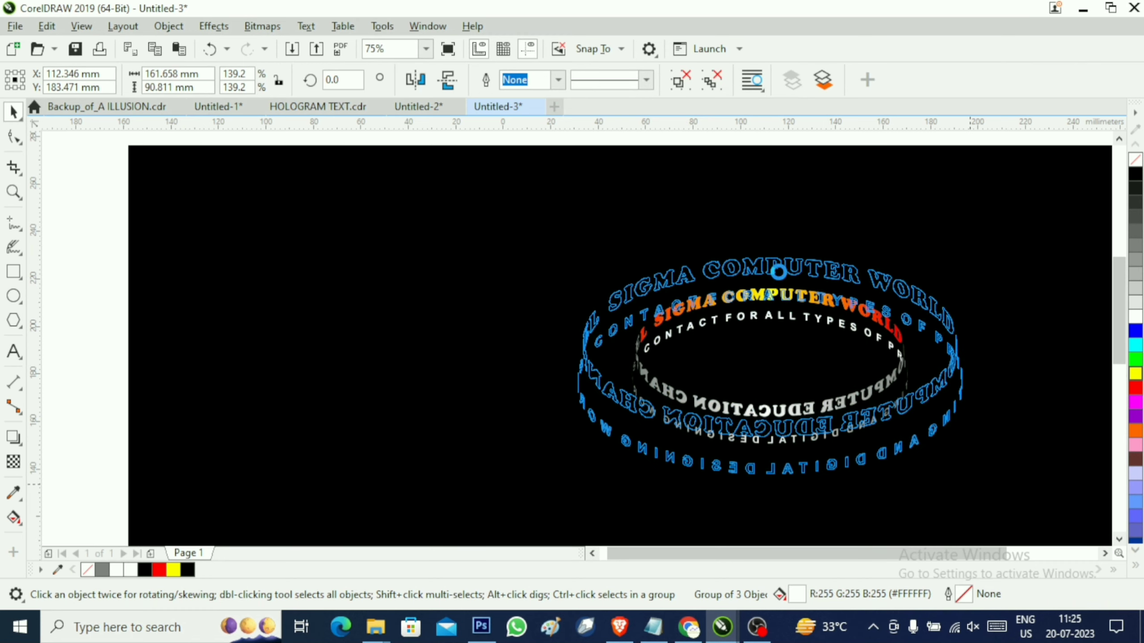